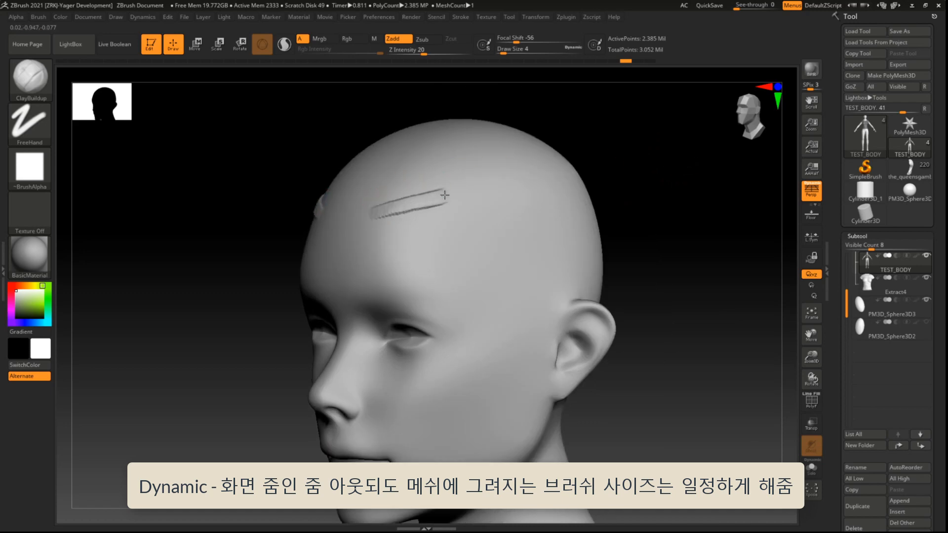
Turn off Dynamic brush sizing and set the Draw Size to 18.
right_click_drag(671, 227, 543, 163, "ctrl")
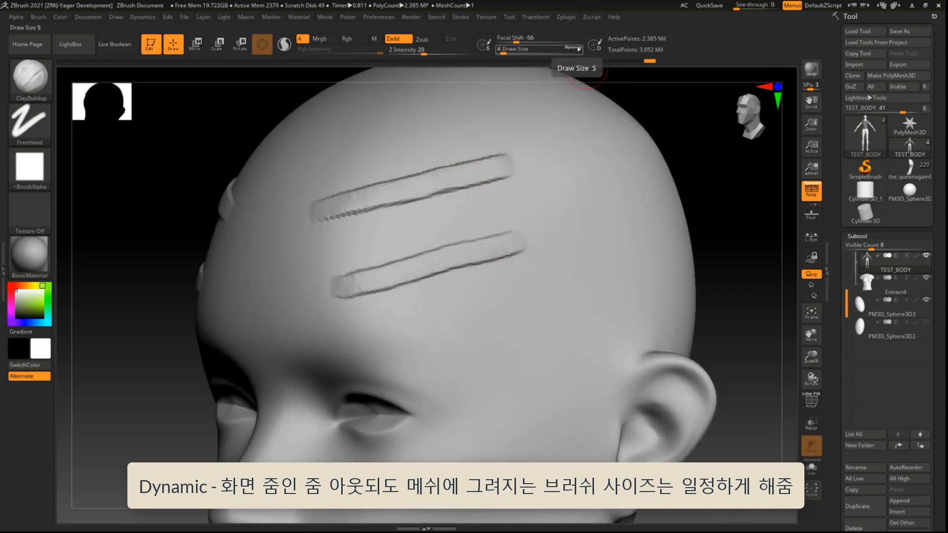
left_click_drag(548, 49, 505, 53)
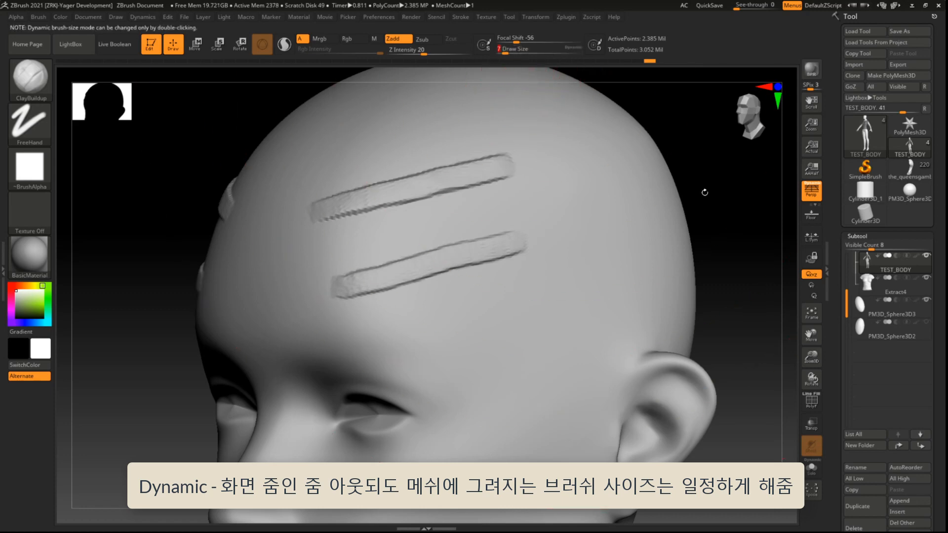
left_click_drag(704, 193, 668, 132, "alt")
left_click_drag(508, 52, 513, 52)
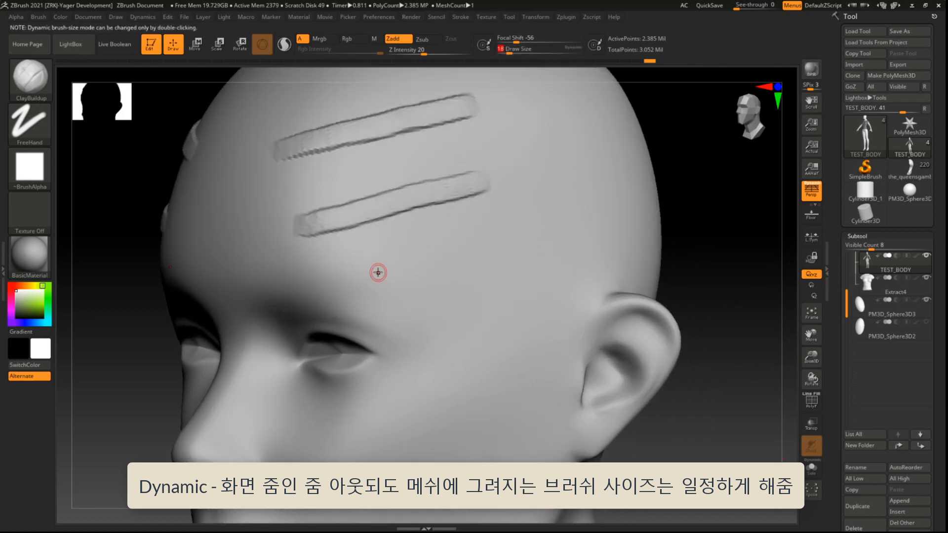
Sculpt a stroke on the side of the forehead and another between eye and ear at different zoom levels.
left_click_drag(378, 272, 444, 249)
left_click_drag(494, 232, 515, 225)
left_click_drag(706, 250, 679, 153, "alt")
left_click_drag(539, 203, 479, 188, "alt")
left_click_drag(704, 165, 667, 229, "alt")
left_click_drag(590, 187, 588, 160, "alt")
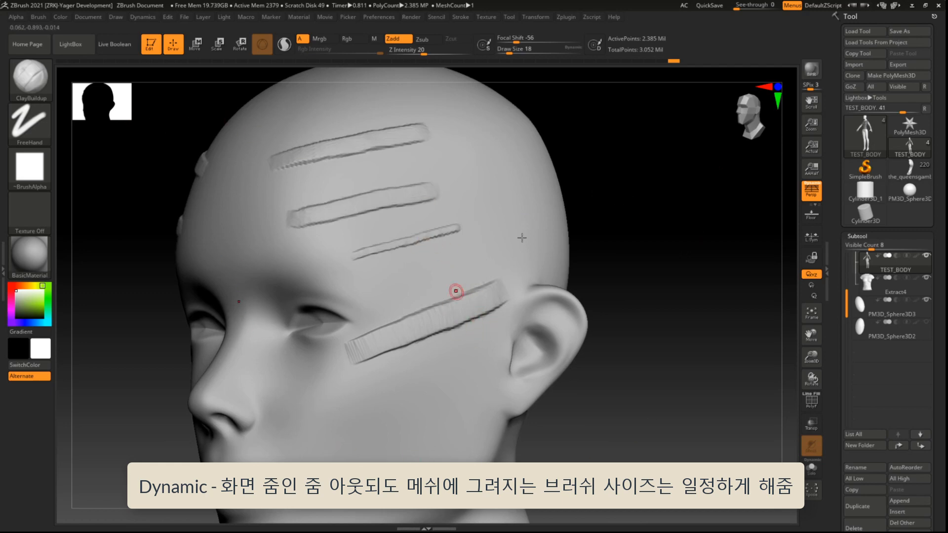
left_click_drag(607, 178, 606, 196, "alt")
Turn Dynamic brush sizing back on and reduce the Draw Size to 3.
left_click(574, 50)
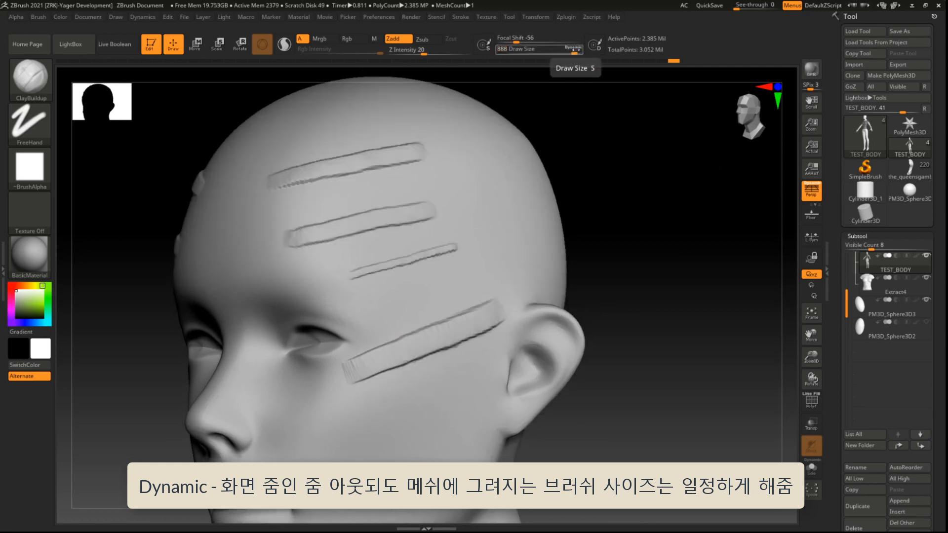
left_click_drag(575, 50, 530, 50)
left_click_drag(610, 155, 579, 188)
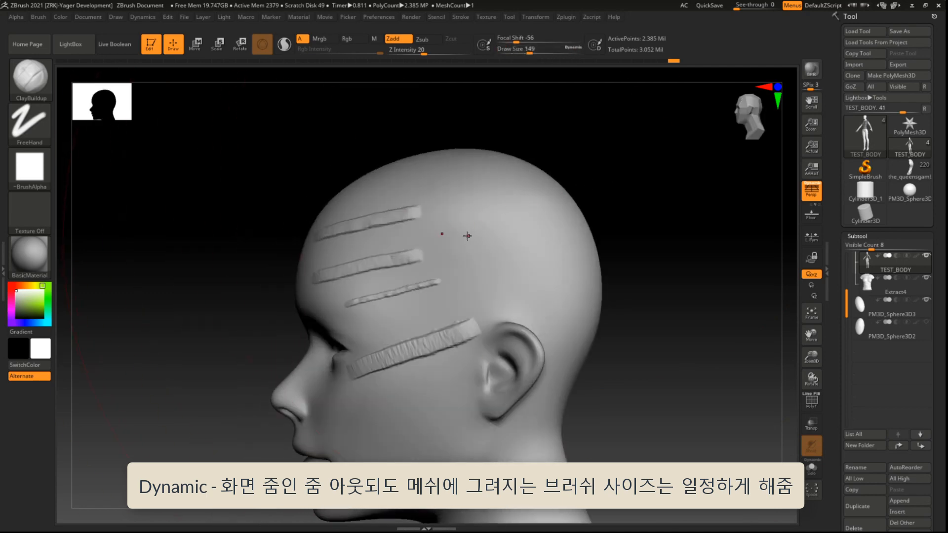
key("[")
key("[")
key("[")
key("[")
key("[")
key("[")
key("[")
key("[")
key("[")
key("[")
key("[")
key("[")
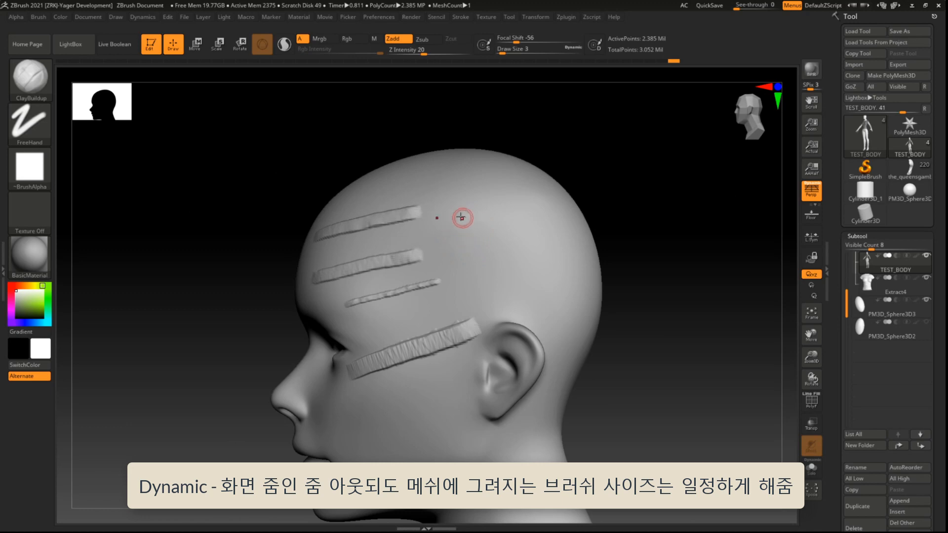
Sculpt two short strokes on the side of the head above the ear, each at a different zoom level.
mouse_move(635, 213)
left_mouse_down("alt")
mouse_move(481, 217)
mouse_move(477, 233)
left_mouse_up("alt")
left_click_drag(591, 205, 676, 232, "alt")
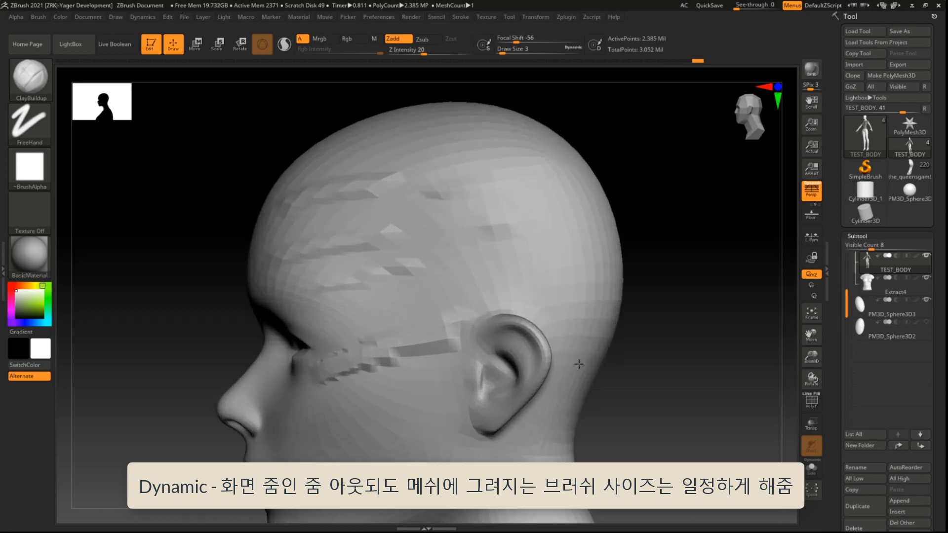
left_click_drag(627, 212, 706, 220)
left_click_drag(612, 192, 649, 198, "alt")
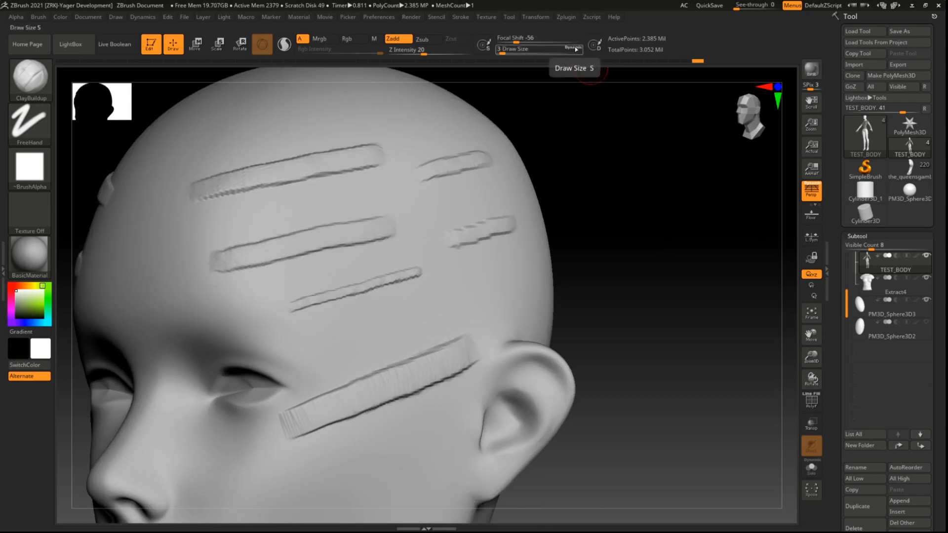
With Dynamic off and Draw Size 20, sculpt a raised Zadd stroke on the cheek and a recessed Zsub stroke below it.
left_click_drag(575, 49, 510, 52)
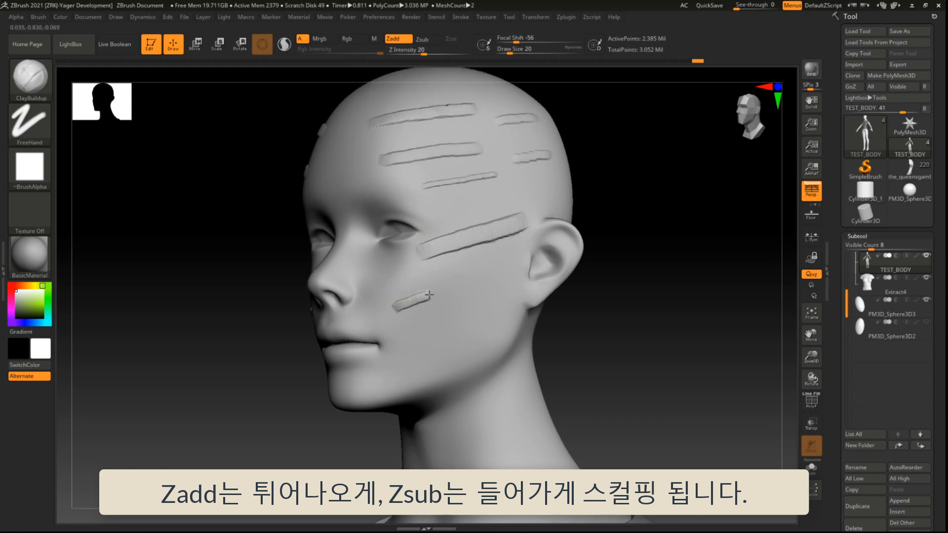
left_click_drag(583, 291, 607, 296)
left_click(426, 40)
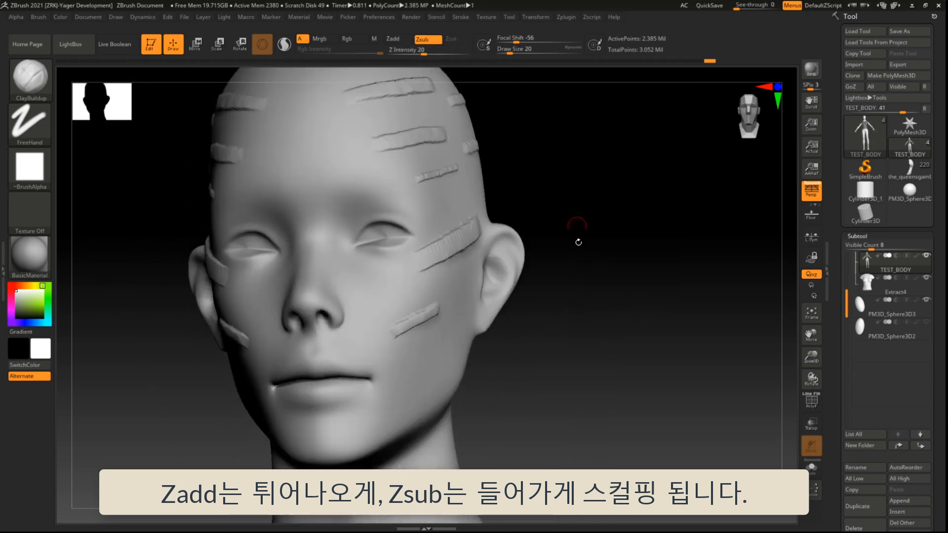
mouse_move(580, 249)
left_mouse_down("alt")
mouse_move(595, 212)
mouse_move(597, 247)
left_mouse_up("alt")
left_click_drag(597, 247, 538, 249)
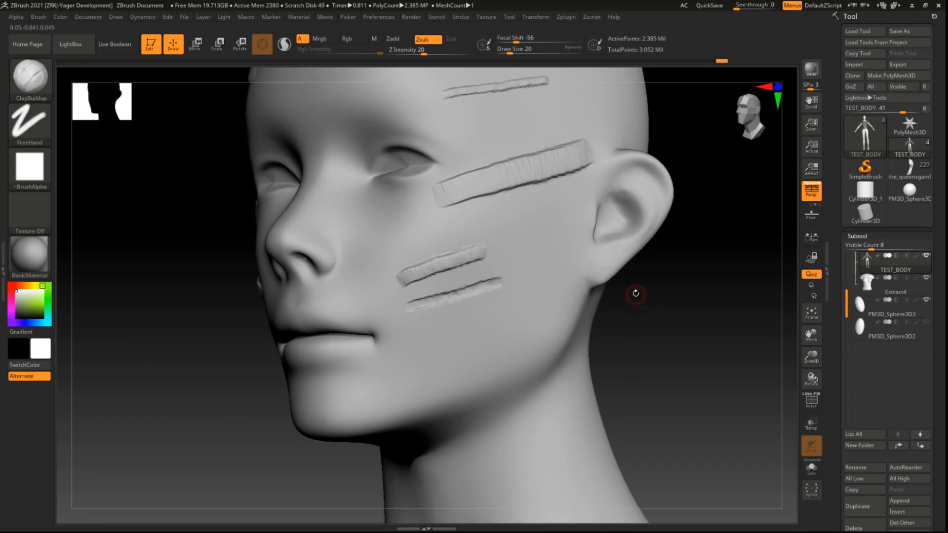
left_click_drag(680, 299, 558, 127)
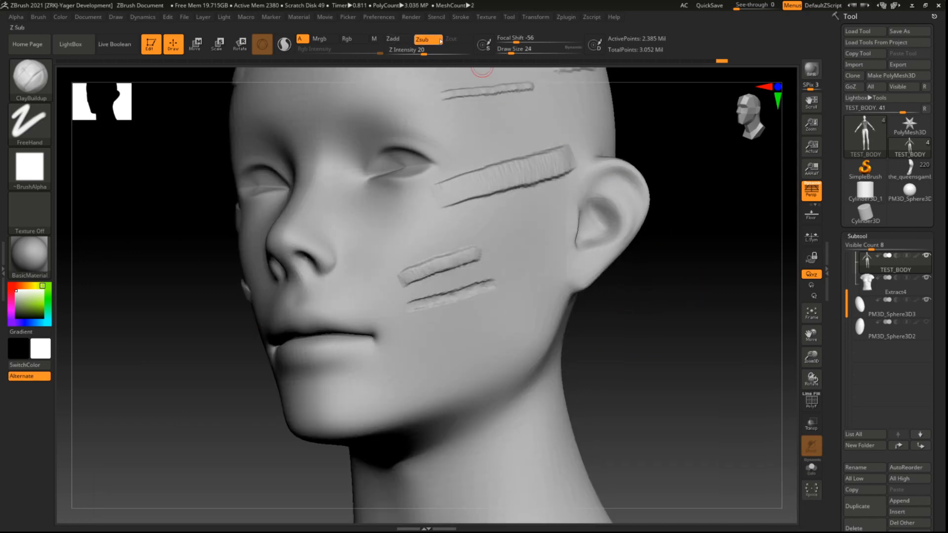
Switch the brush back to Zadd and sculpt a raised stroke beside the mouth with a recessed one beneath it.
left_click(400, 39)
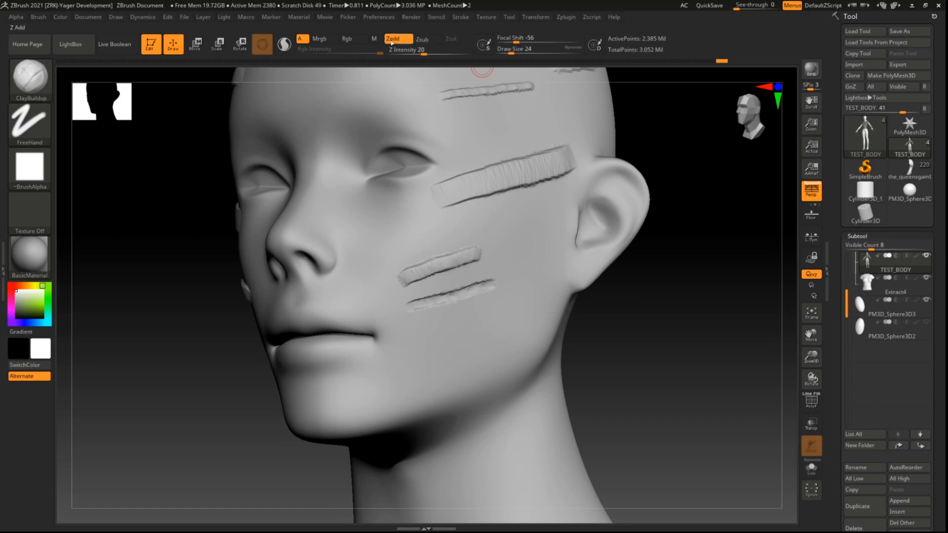
left_click_drag(629, 320, 582, 335)
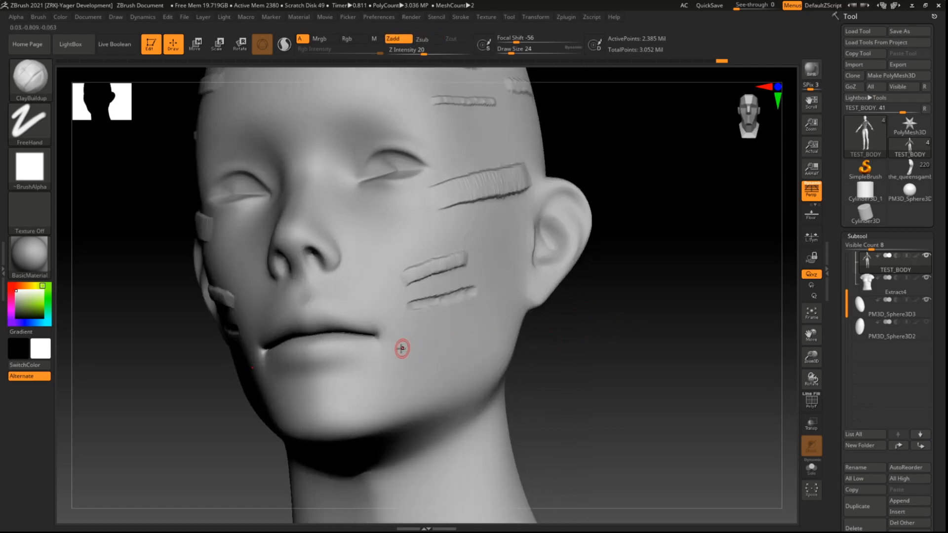
left_click_drag(401, 348, 470, 321)
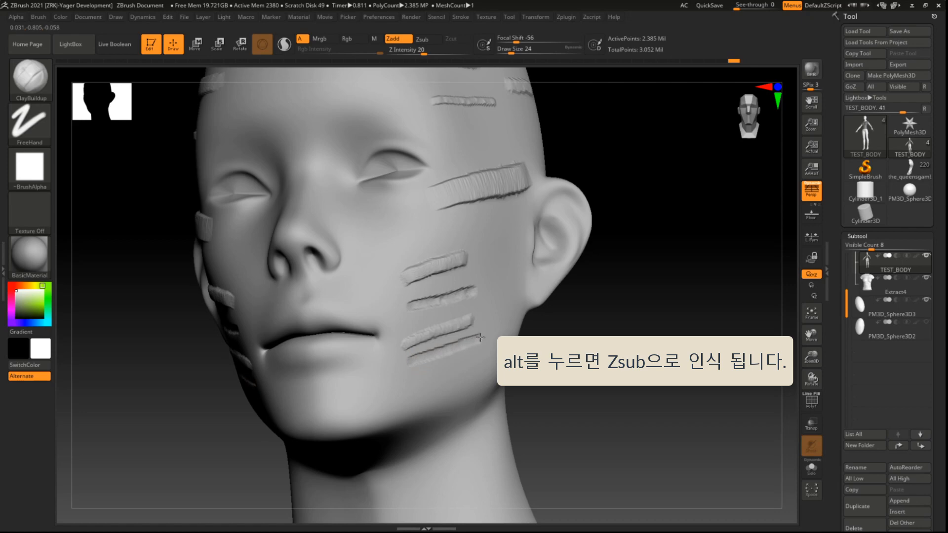
Set the Z Intensity to 73 and sculpt a heavy stroke across the temple.
left_click_drag(650, 300, 584, 73)
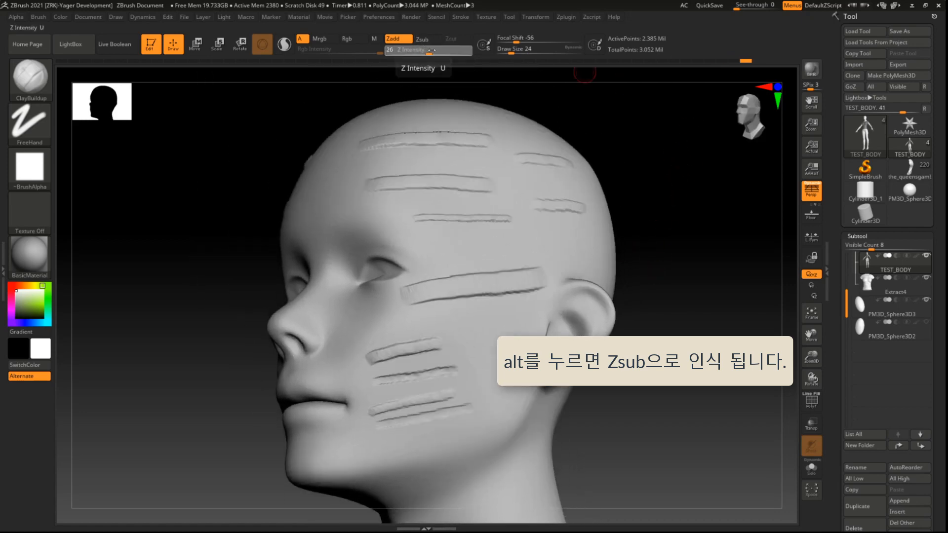
mouse_move(426, 49)
left_mouse_down()
mouse_move(409, 51)
mouse_move(454, 53)
left_mouse_up()
left_click_drag(444, 256, 552, 230)
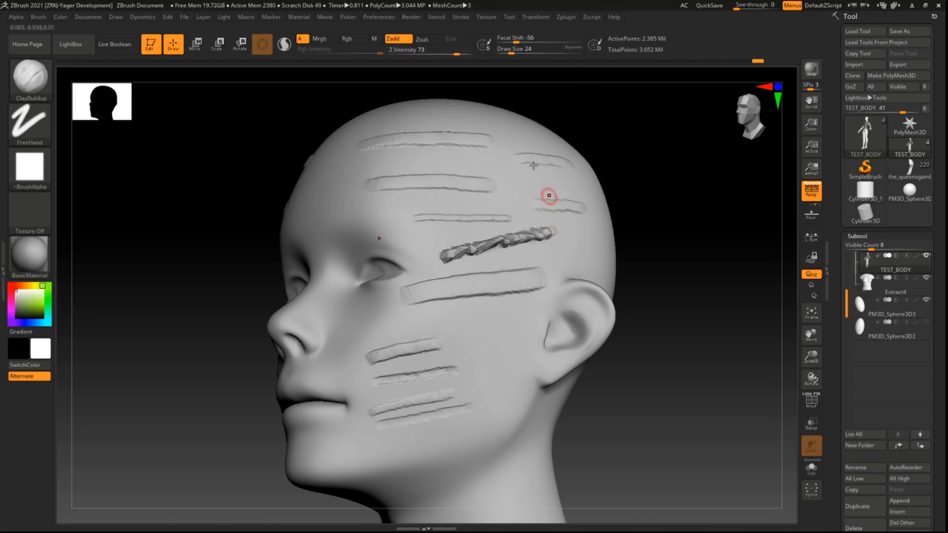
Set the Z Intensity to 1 and sculpt a faint stroke across the cheek.
left_click_drag(455, 54, 395, 54)
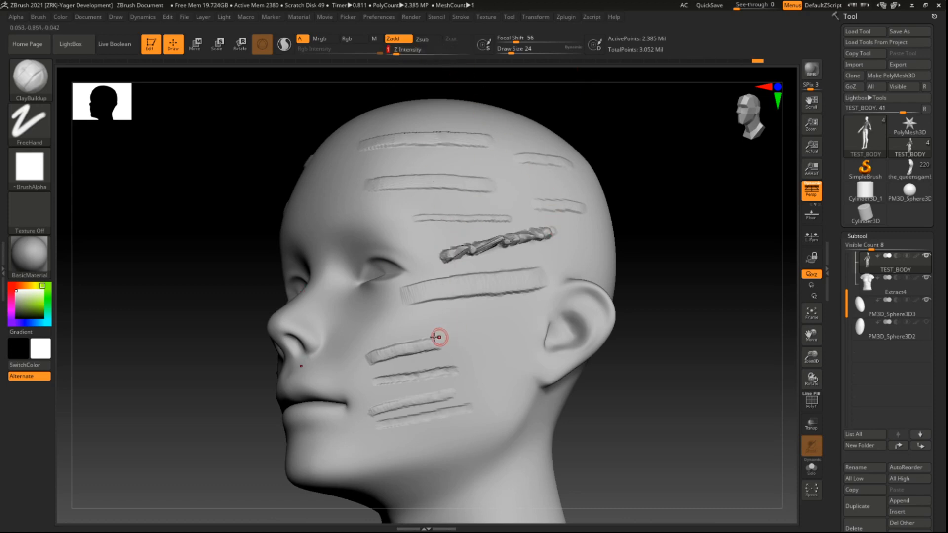
left_click_drag(498, 315, 439, 328)
right_click_drag(440, 328, 750, 405, "ctrl")
right_click_drag(770, 490, 713, 356, "ctrl")
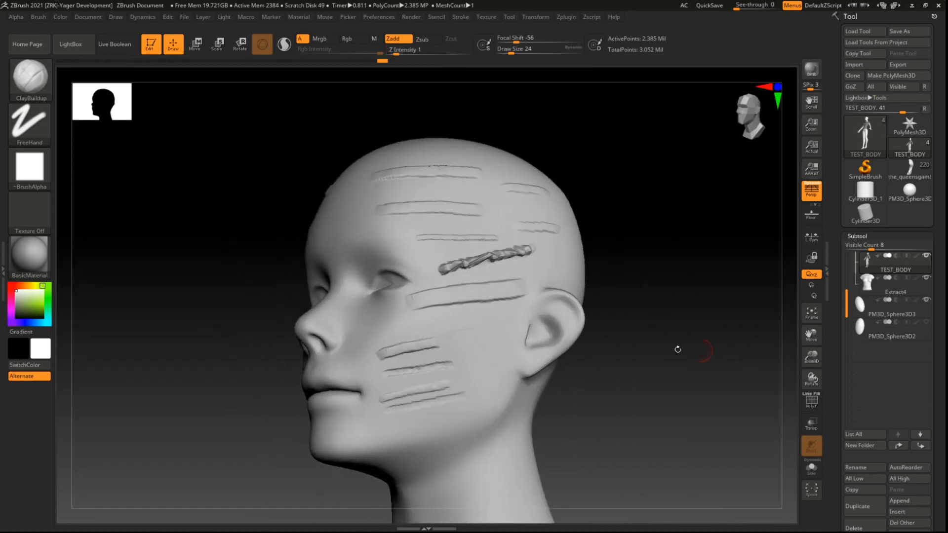
Make PM3D_Sphere3D3 the active subtool and frame it together with the body.
right_click_drag(667, 271, 671, 317, "ctrl")
mouse_move(701, 195)
right_mouse_down("alt")
mouse_move(680, 208)
mouse_move(673, 201)
mouse_move(672, 238)
mouse_move(599, 179)
mouse_move(666, 213)
right_mouse_up("alt")
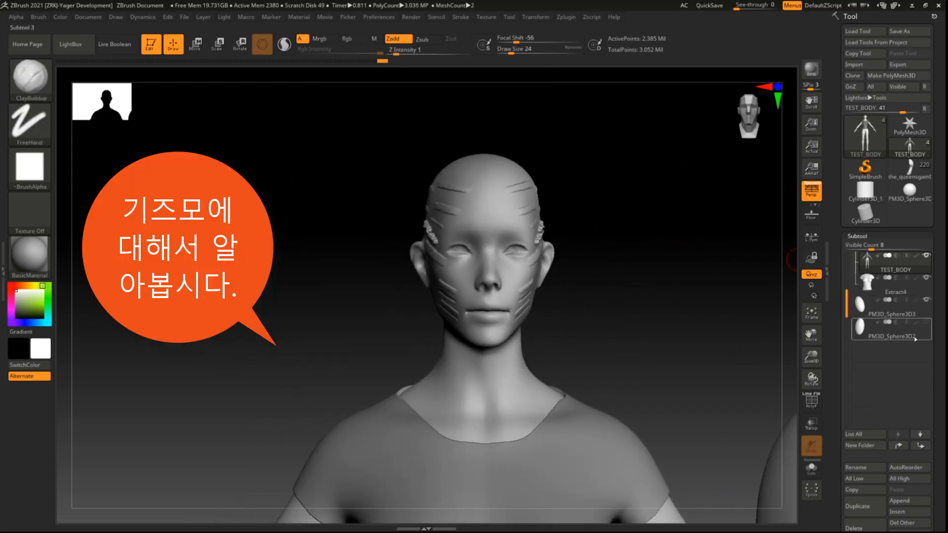
left_click(891, 310)
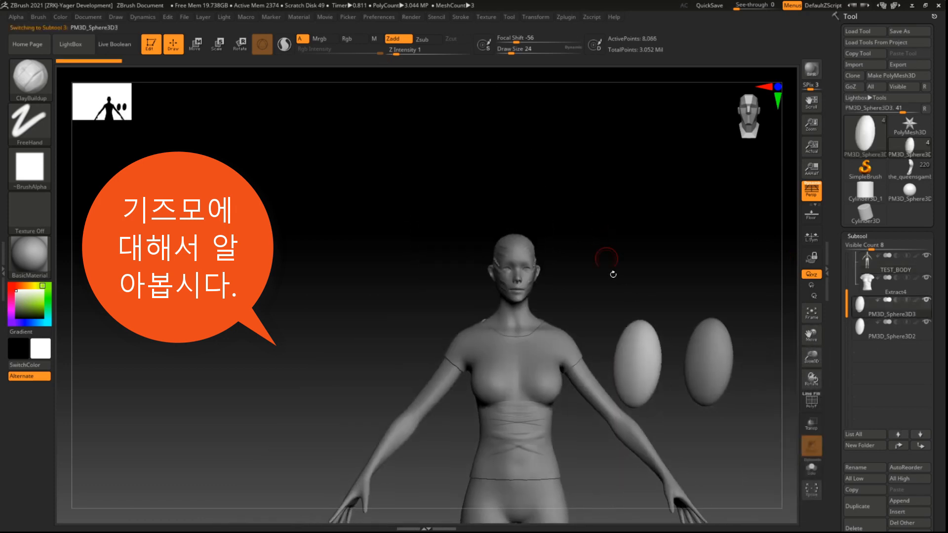
left_click_drag(613, 274, 449, 159, "alt")
left_click_drag(564, 318, 633, 332, "alt")
Activate the transform gizmo and cycle through the Move, Scale and Rotate modes, ending on Rotate.
key("w")
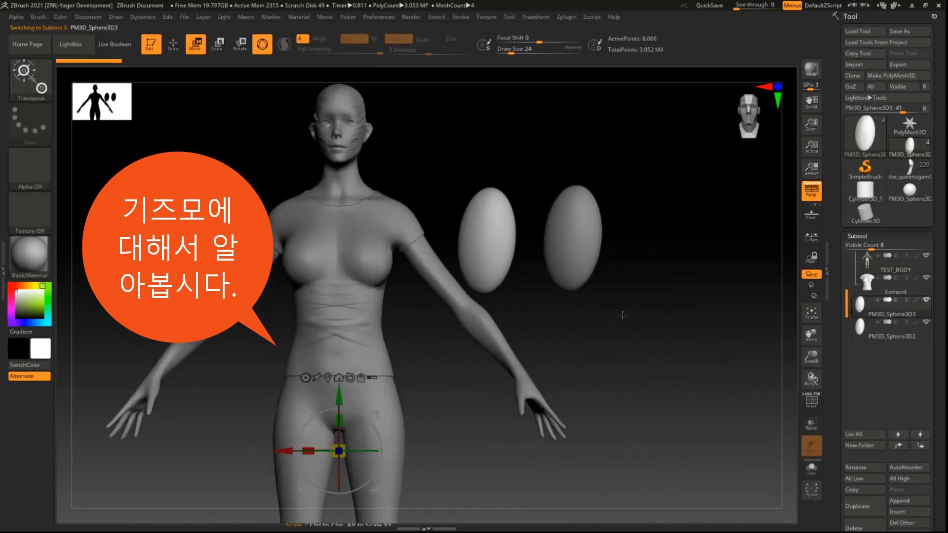
key("e")
key("r")
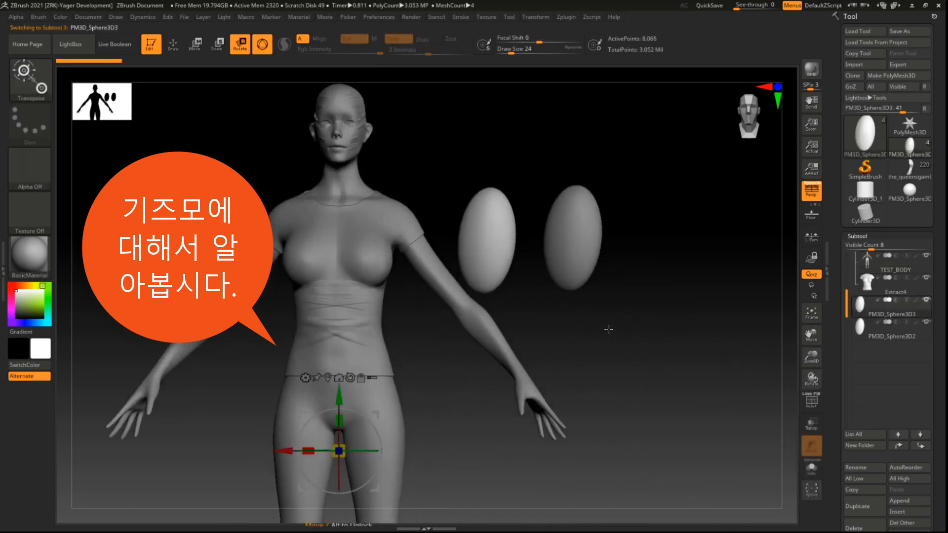
key("w")
key("r")
key("w")
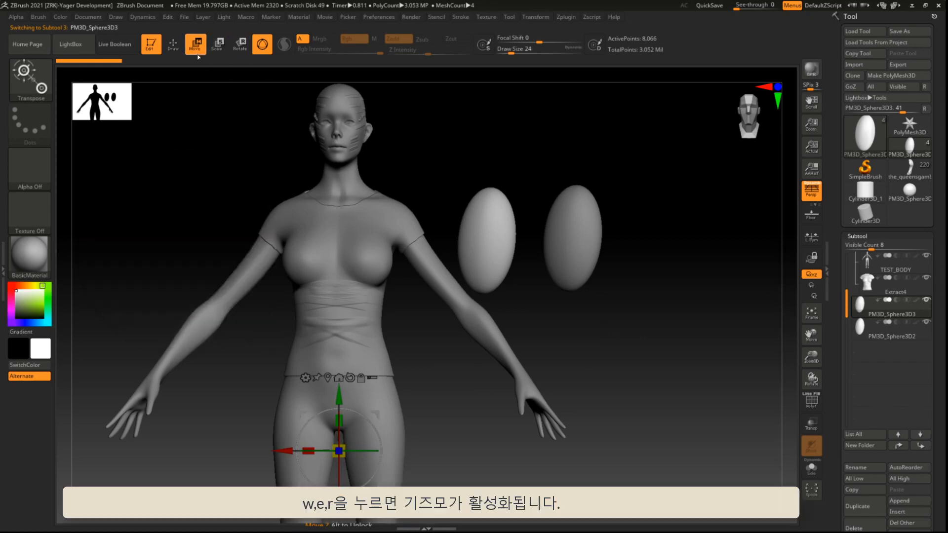
key("e")
key("r")
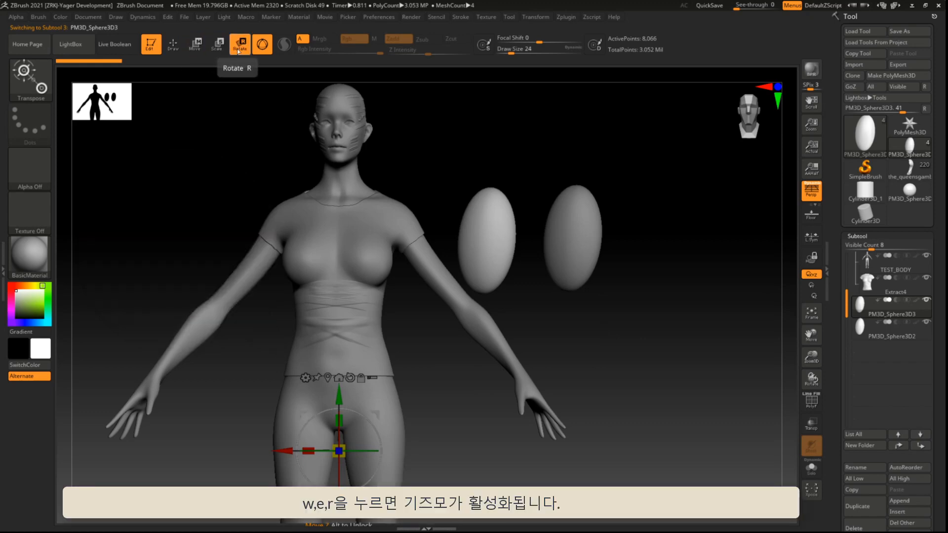
key("w")
key("e")
key("r")
key("w")
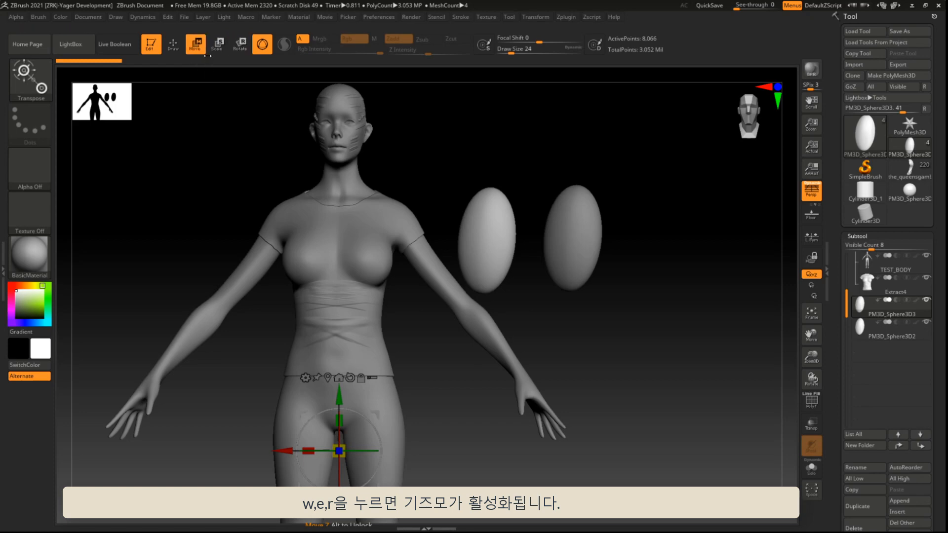
key("r")
key("w")
key("r")
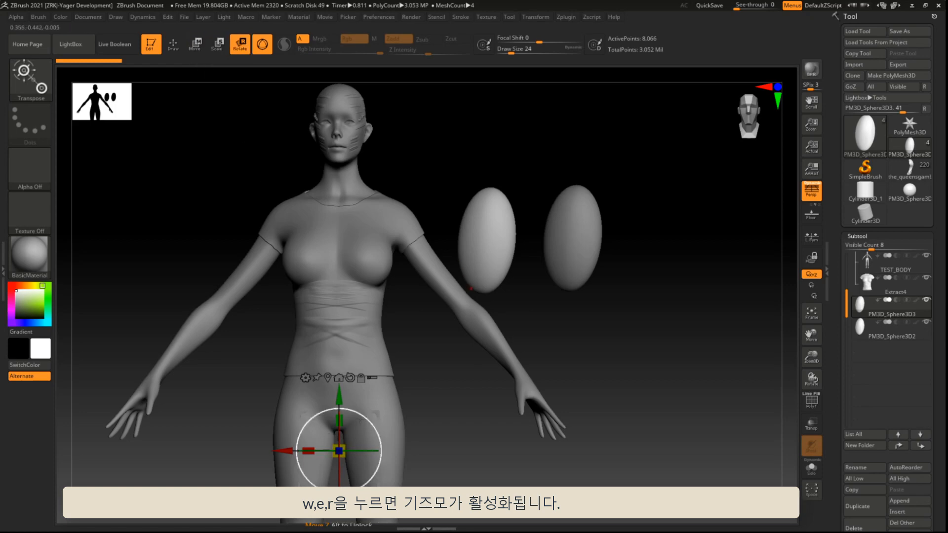
key("w")
key("e")
key("r")
key("w")
key("r")
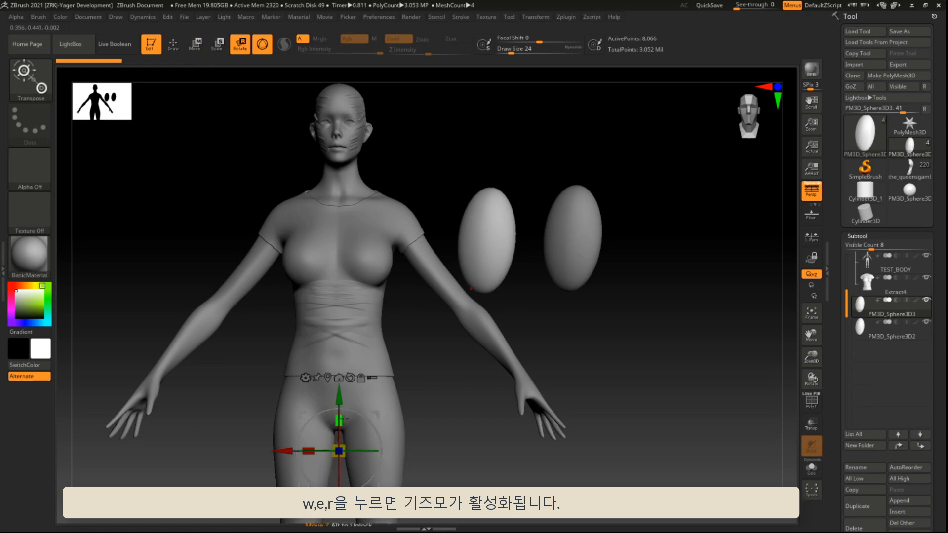
Move the selected ellipsoid closer to the body's arm with the gizmo.
left_click_drag(683, 317, 544, 345, "alt")
left_click_drag(564, 296, 528, 351, "alt")
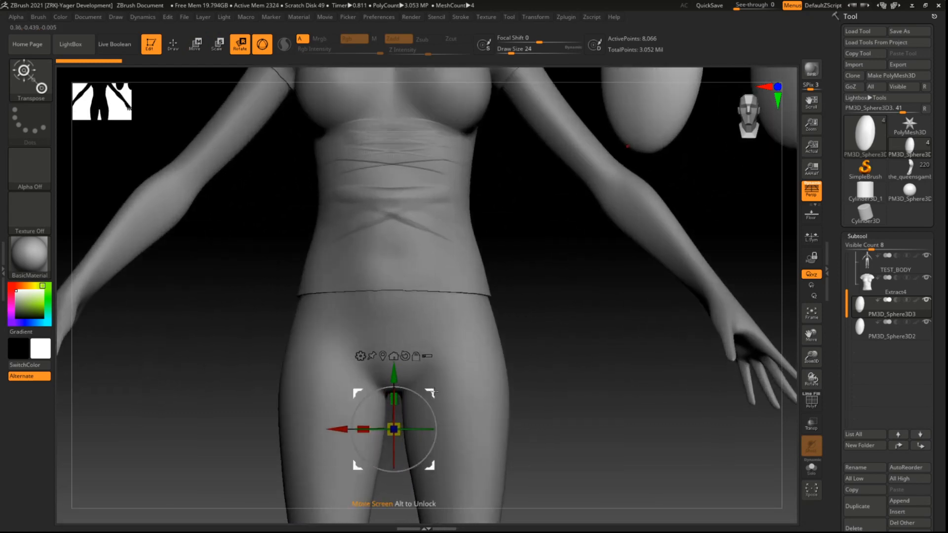
left_click_drag(432, 393, 508, 367)
left_click_drag(578, 363, 475, 385, "alt")
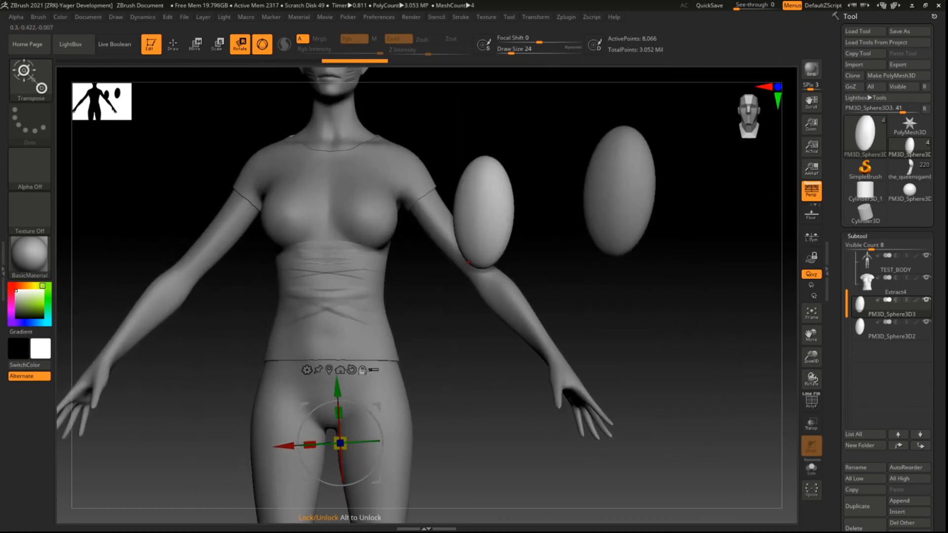
Unlock the gizmo and reposition it onto the middle of the selected ellipsoid without affecting the mesh.
left_click(362, 370)
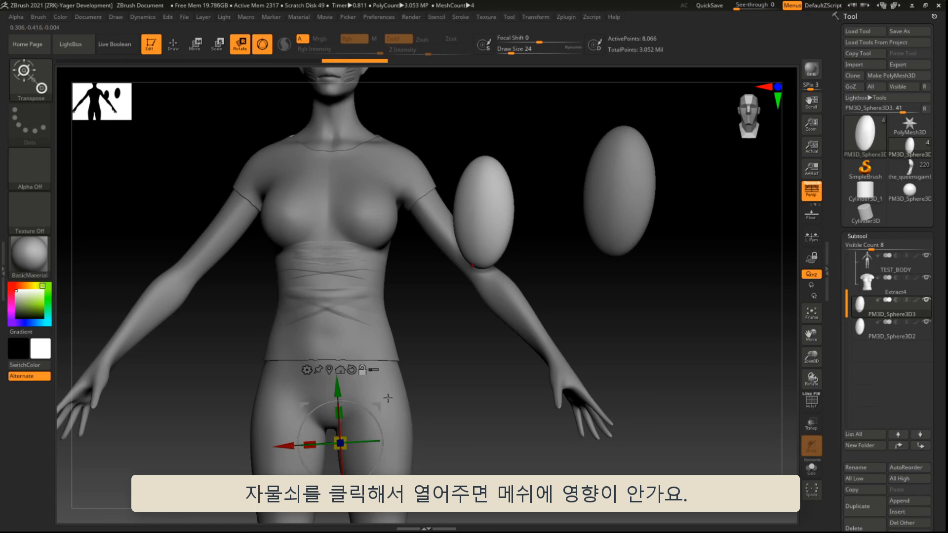
left_click_drag(388, 399, 535, 162)
left_click_drag(542, 210, 616, 240, "alt")
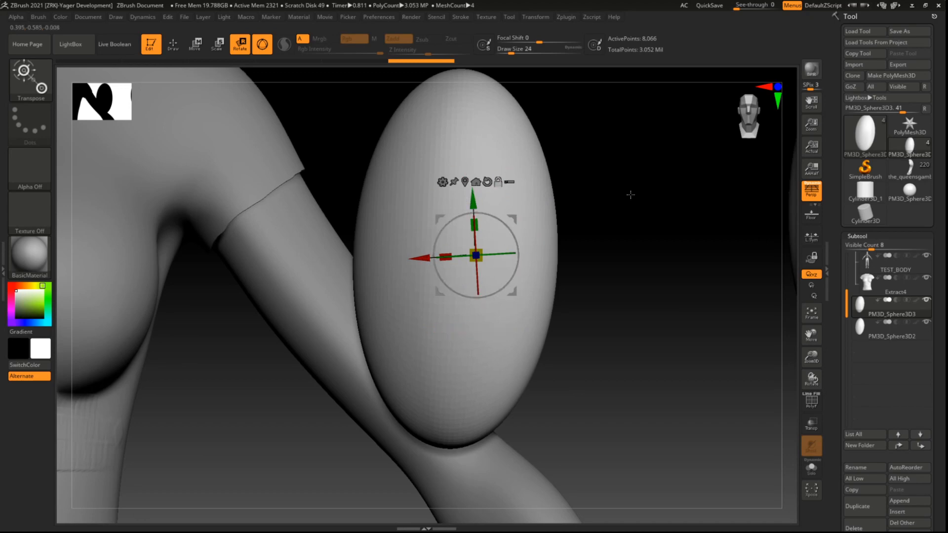
Reset the orientation of the unlocked gizmo on the ellipsoid.
left_click_drag(627, 183, 609, 207, "alt")
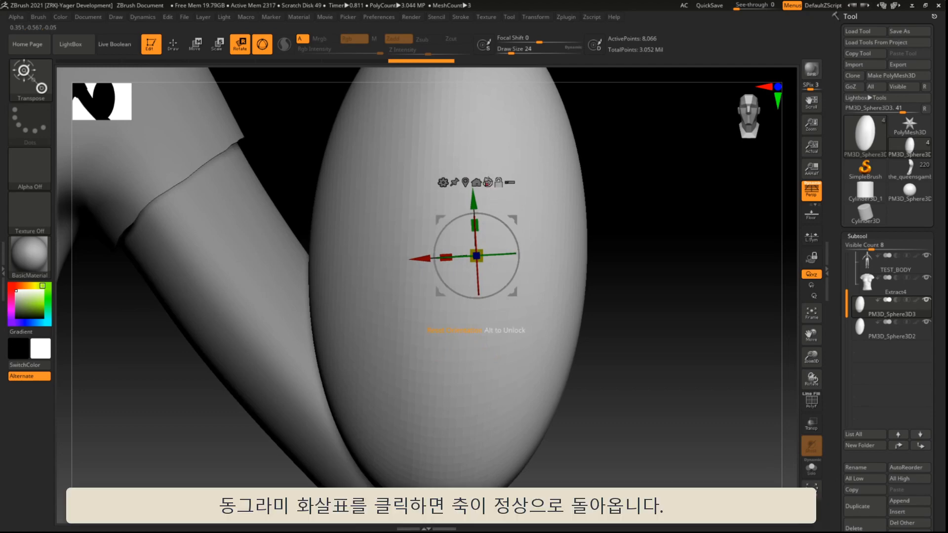
left_click(487, 182)
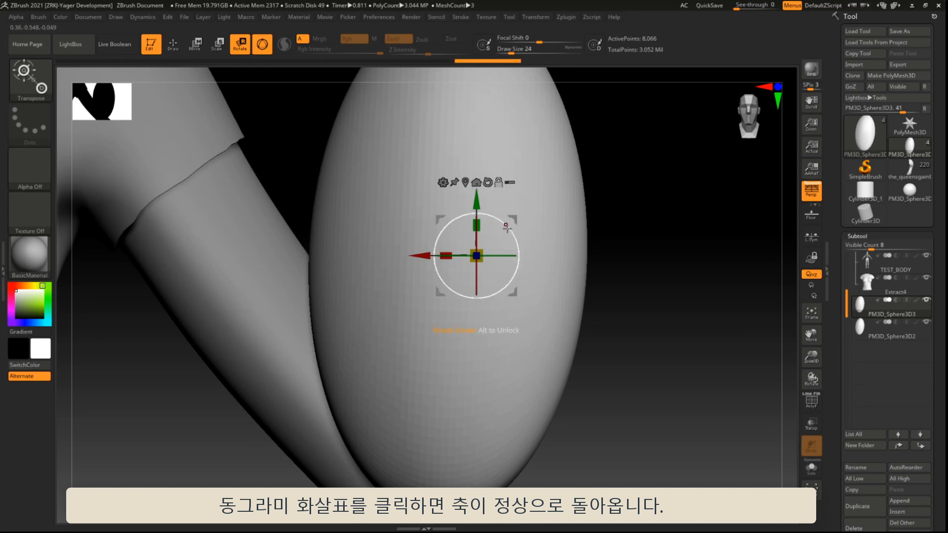
Tilt the unlocked gizmo's axes without affecting the ellipsoid, and reset their orientation again.
left_click_drag(507, 230, 472, 218, "alt")
left_click_drag(641, 210, 610, 225, "alt")
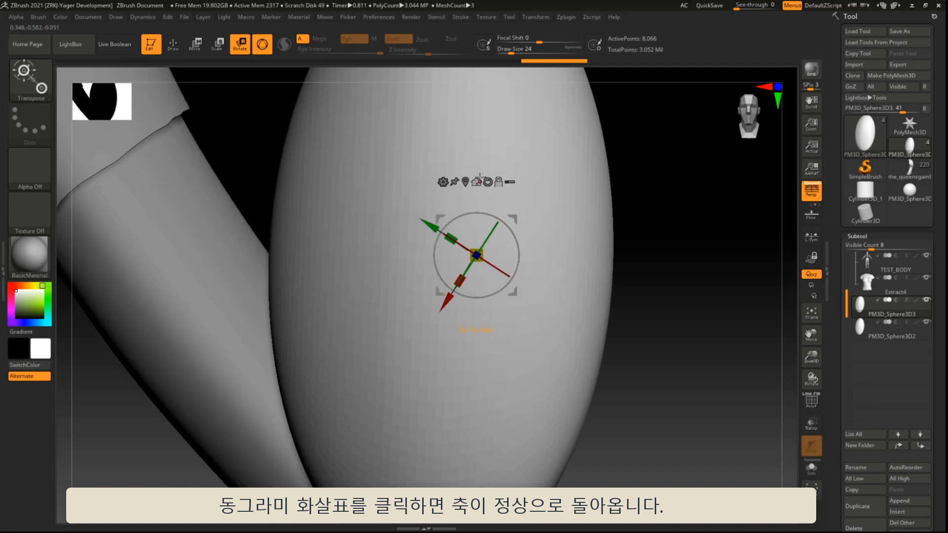
left_click(488, 182)
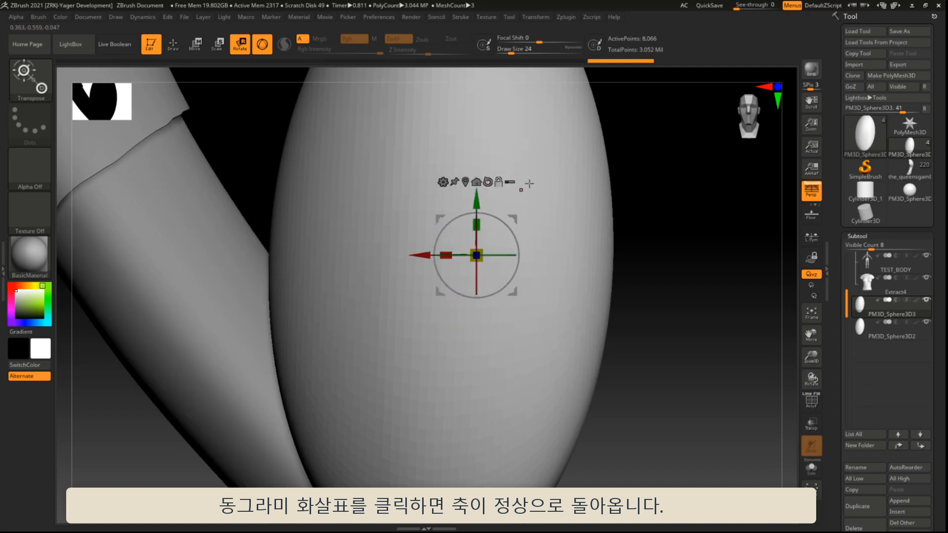
left_click_drag(650, 269, 642, 197, "alt")
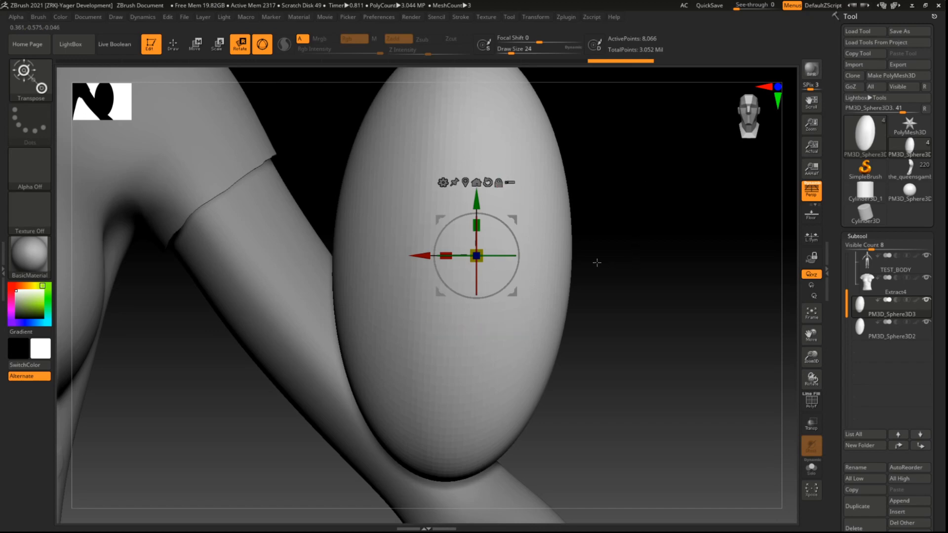
Try rotating and moving the selected ellipsoid with the locked gizmo, and undo both transformations.
left_click_drag(625, 282, 539, 294, "alt")
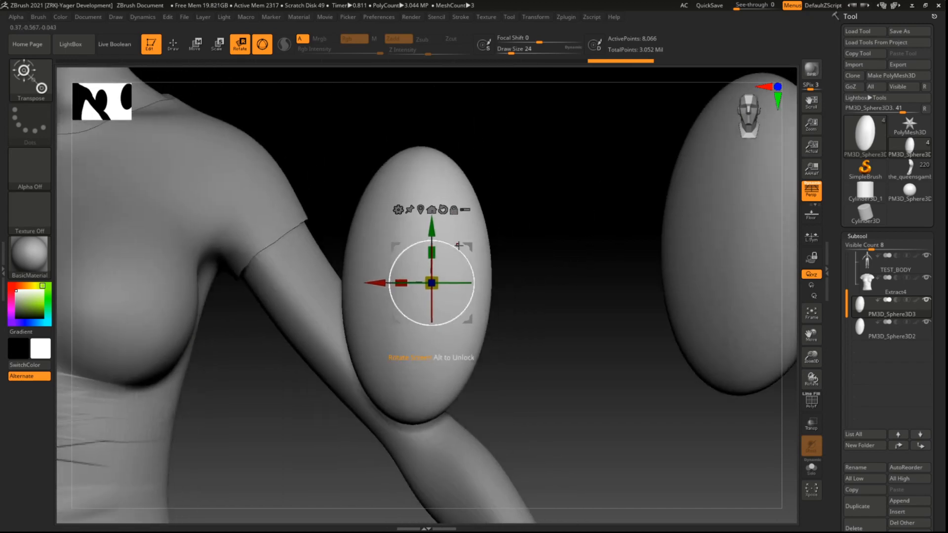
left_click_drag(462, 250, 431, 272)
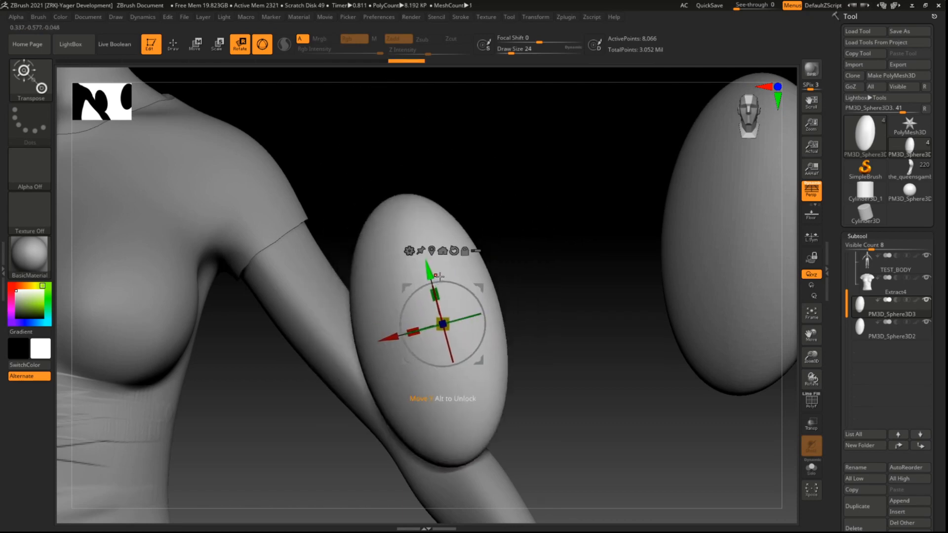
key("ctrl+z")
key("ctrl+z")
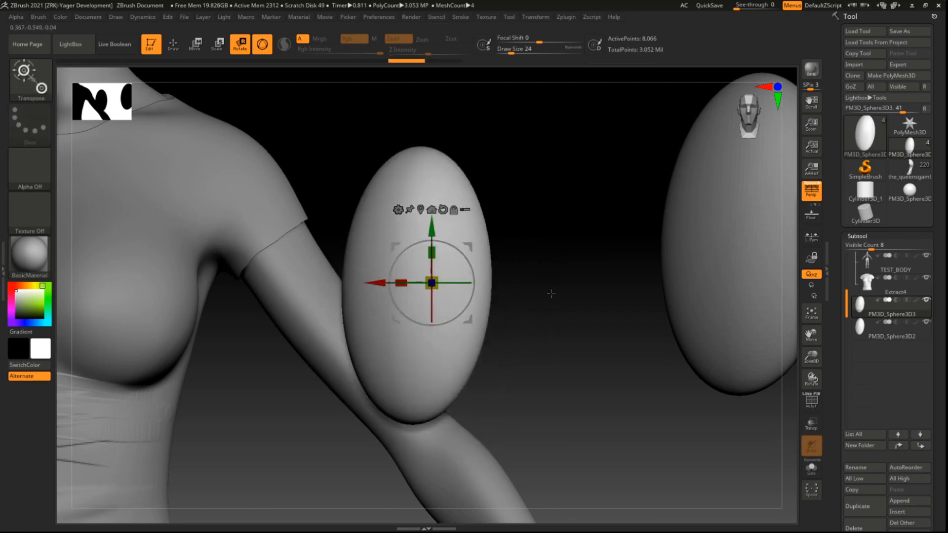
Toggle Transpose All Selected Subtools on and off, and move only the selected ellipsoid away from the body's arm.
mouse_move(550, 290)
left_mouse_down("alt")
mouse_move(533, 256)
mouse_move(558, 229)
mouse_move(533, 186)
mouse_move(530, 223)
left_mouse_up("alt")
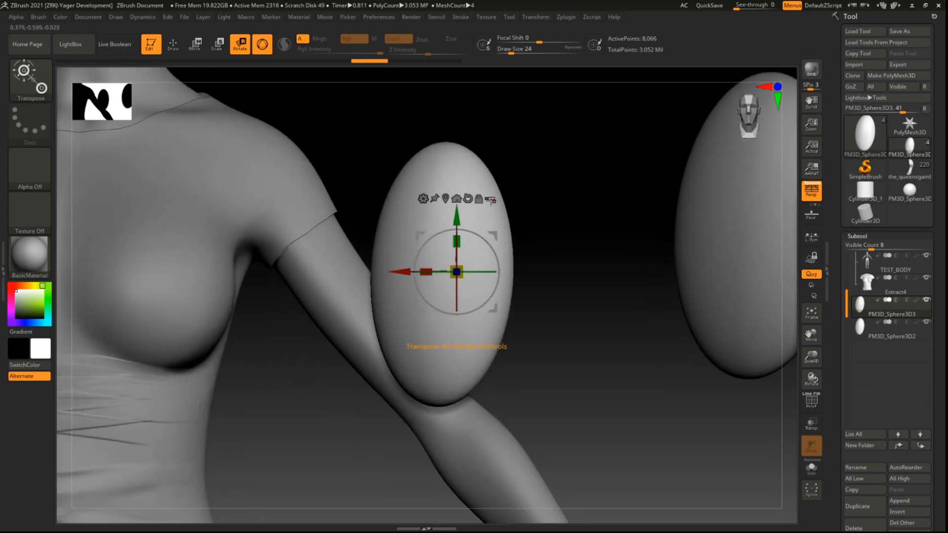
left_click(490, 199)
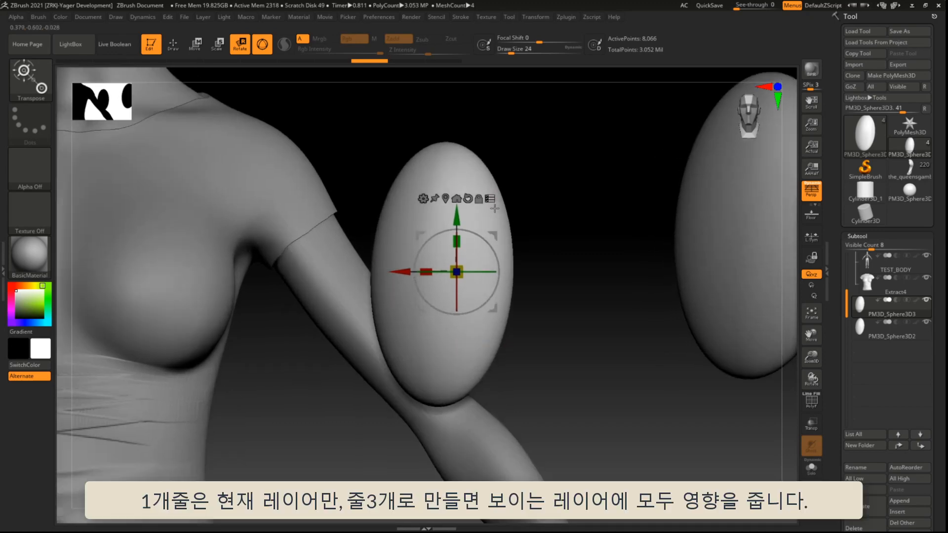
left_click_drag(551, 194, 504, 204, "alt")
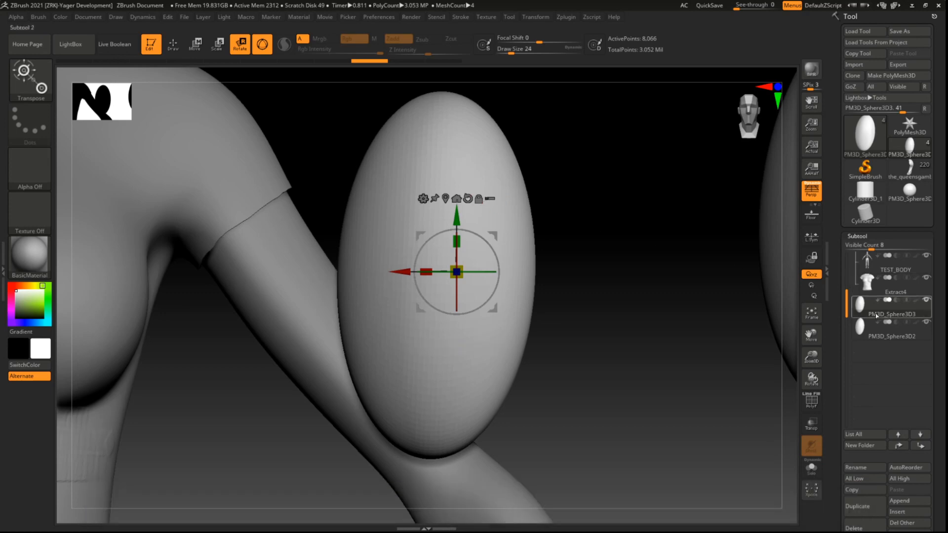
left_click_drag(567, 254, 565, 292, "alt")
left_click_drag(493, 272, 555, 170)
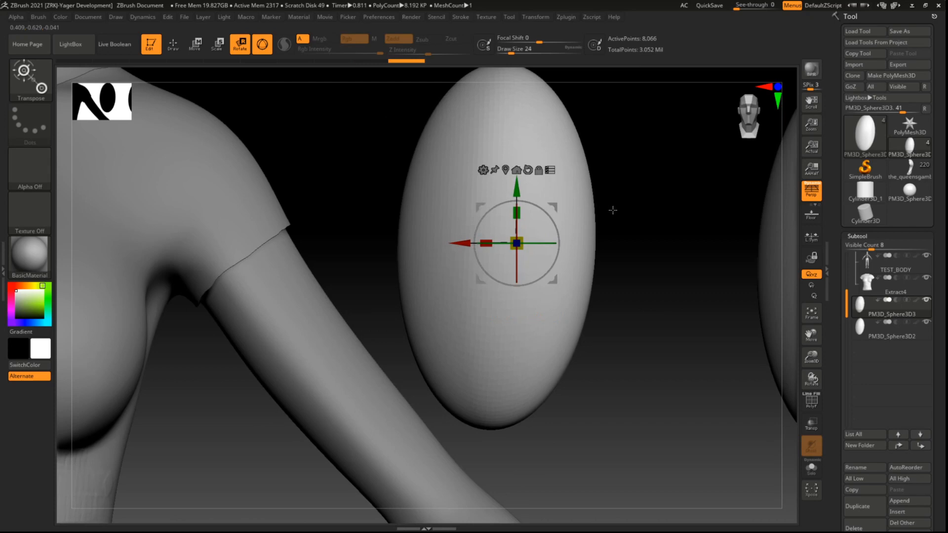
Try rotating all visible subtools together with Transpose All Selected Subtools enabled, and undo the rotations.
right_click_drag(632, 226, 797, 59, "ctrl")
left_click_drag(559, 242, 393, 207)
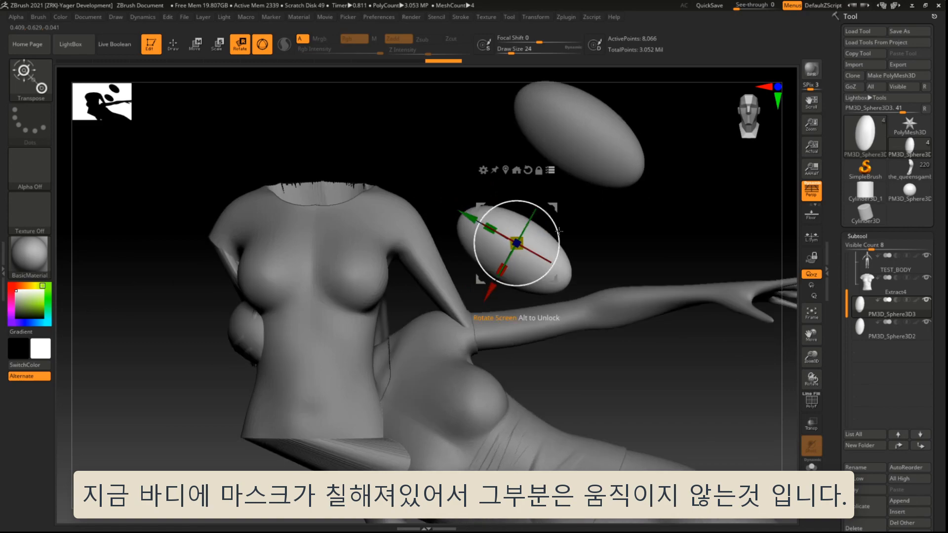
left_click_drag(555, 224, 543, 288)
left_click_drag(536, 192, 546, 294)
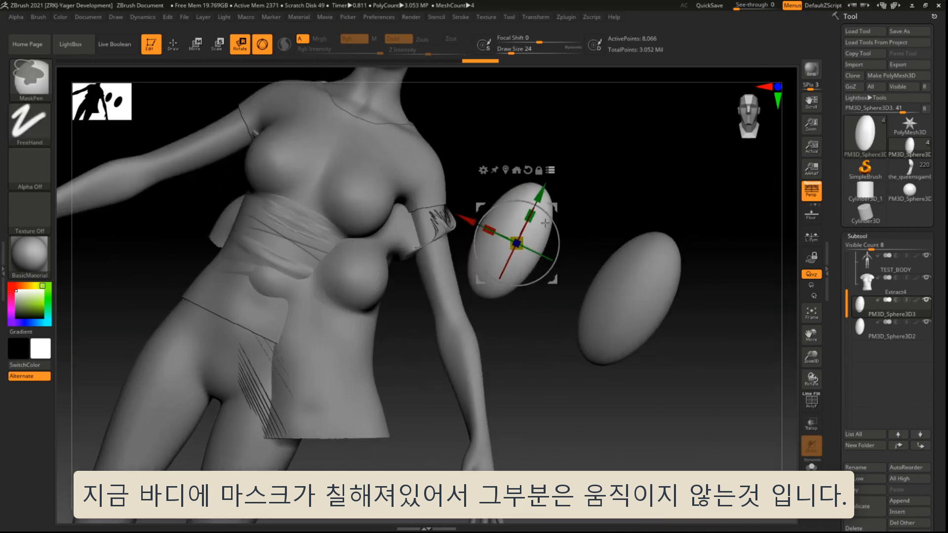
key("ctrl+z")
key("ctrl+z")
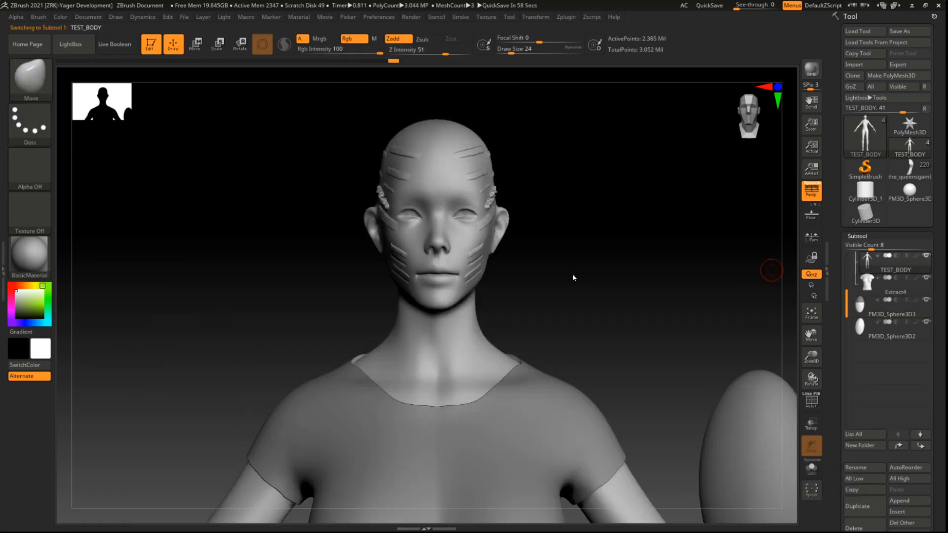
Undo the sculpted strokes on the TEST_BODY head by returning to the earliest state in its undo history.
left_click_drag(573, 278, 410, 229)
mouse_move(556, 230)
left_mouse_down("shift")
mouse_move(537, 219)
mouse_move(566, 256)
mouse_move(447, 169)
left_mouse_up("shift")
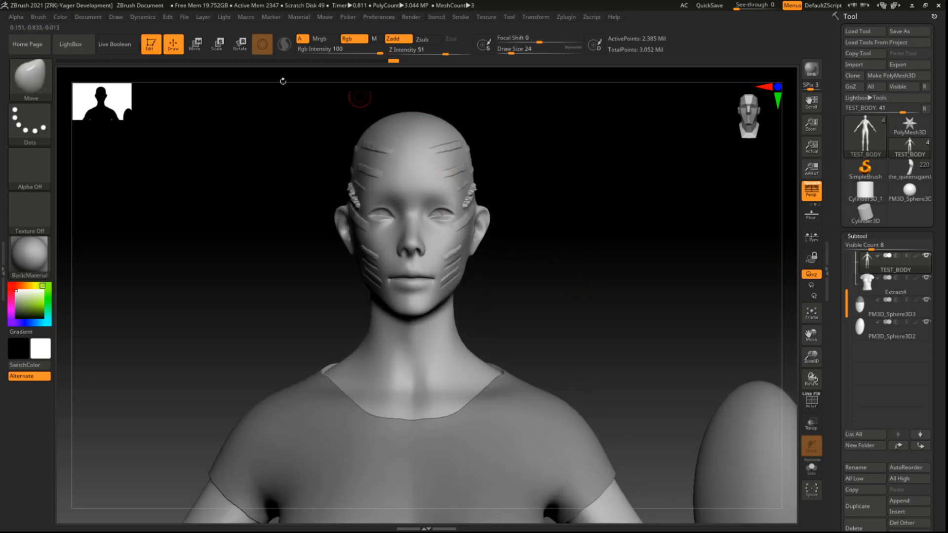
mouse_move(488, 218)
right_mouse_down("ctrl")
mouse_move(510, 269)
mouse_move(597, 340)
right_mouse_up("ctrl")
right_click_drag(422, 217, 662, 301, "alt")
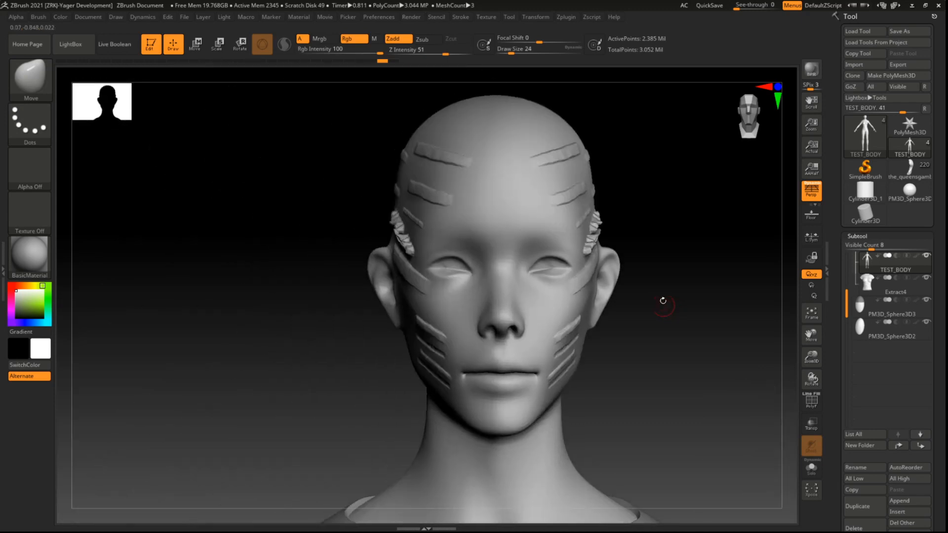
key("ctrl+z")
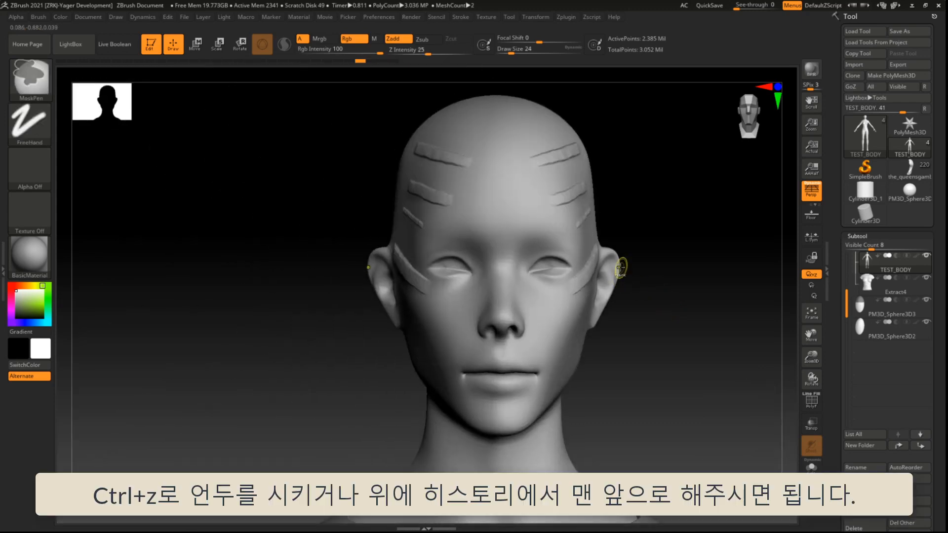
left_click(75, 61)
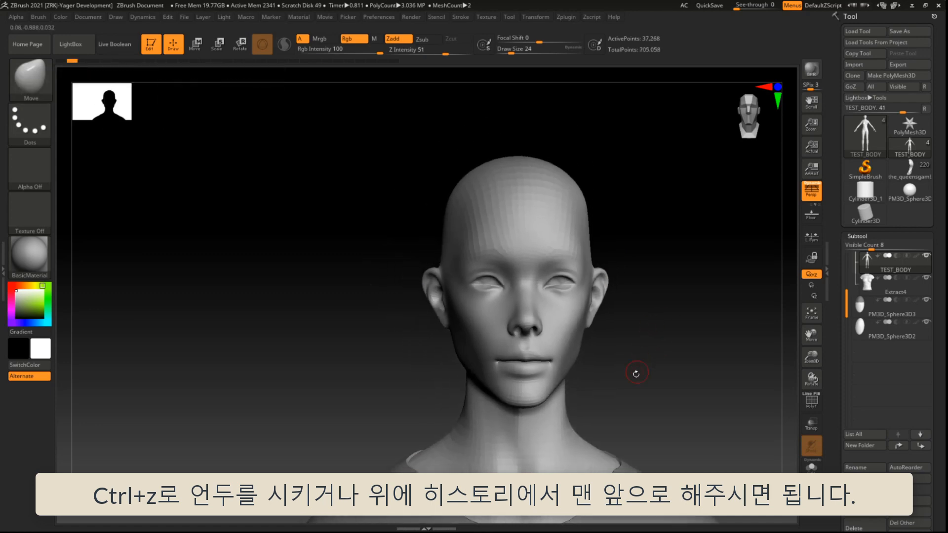
Append a sphere mesh as a new subtool below the existing ellipsoids.
left_click_drag(582, 236, 608, 238, "alt")
mouse_move(388, 112)
left_mouse_down()
mouse_move(543, 224)
mouse_move(655, 239)
mouse_move(790, 346)
left_mouse_up()
left_click_drag(831, 414, 834, 339)
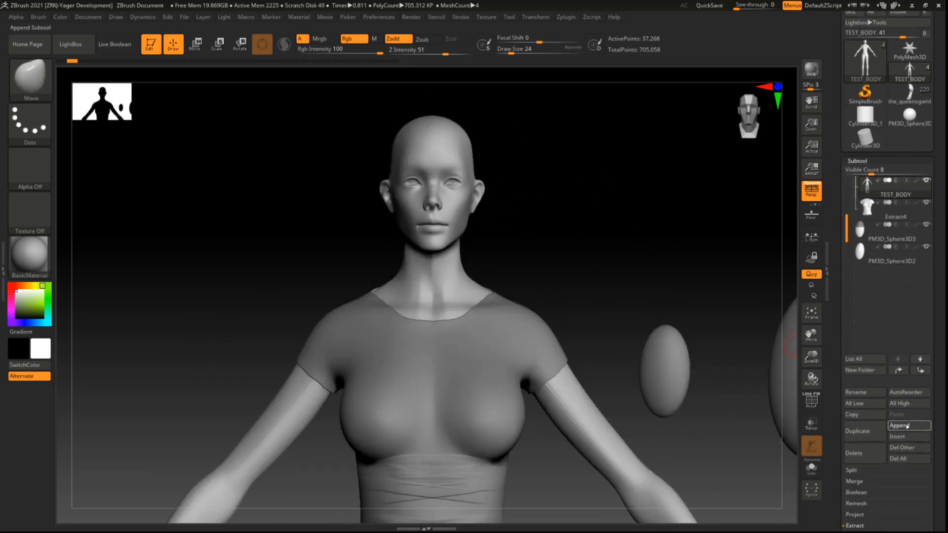
left_click(899, 426)
left_click(501, 355)
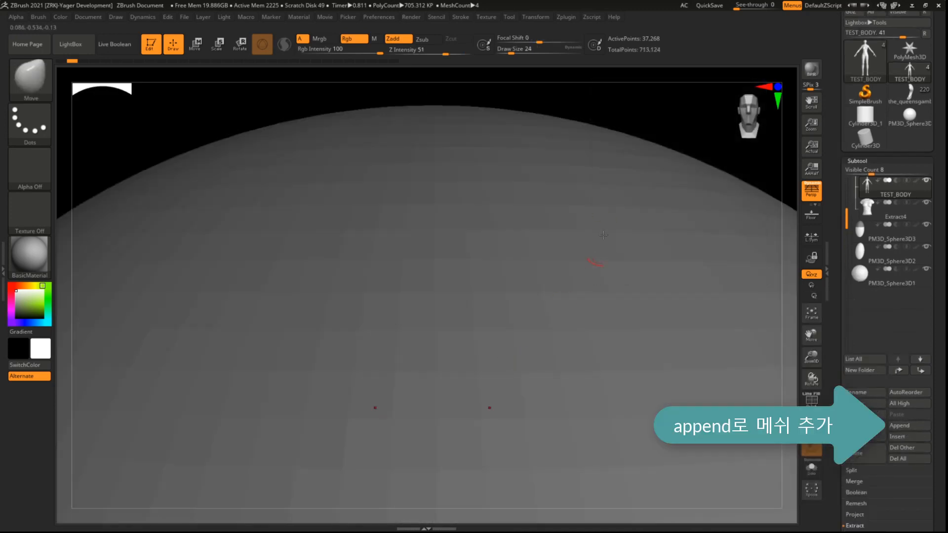
left_click_drag(697, 239, 685, 178, "alt")
left_click_drag(718, 217, 578, 251, "shift")
key("w")
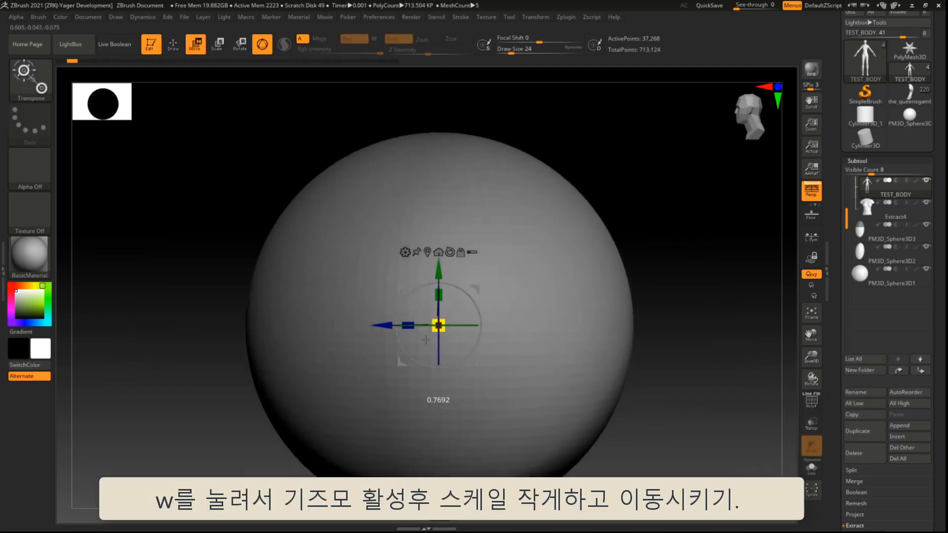
left_click_drag(426, 340, 424, 341)
left_click(458, 390)
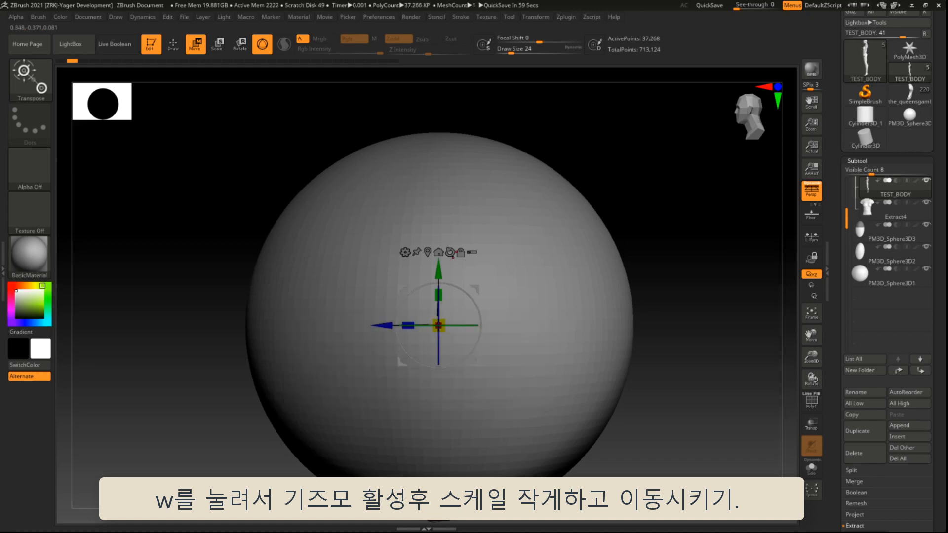
Select the appended sphere subtool, scale it down with the gizmo and move it up onto the body's head.
key("q")
left_click(473, 286, "alt")
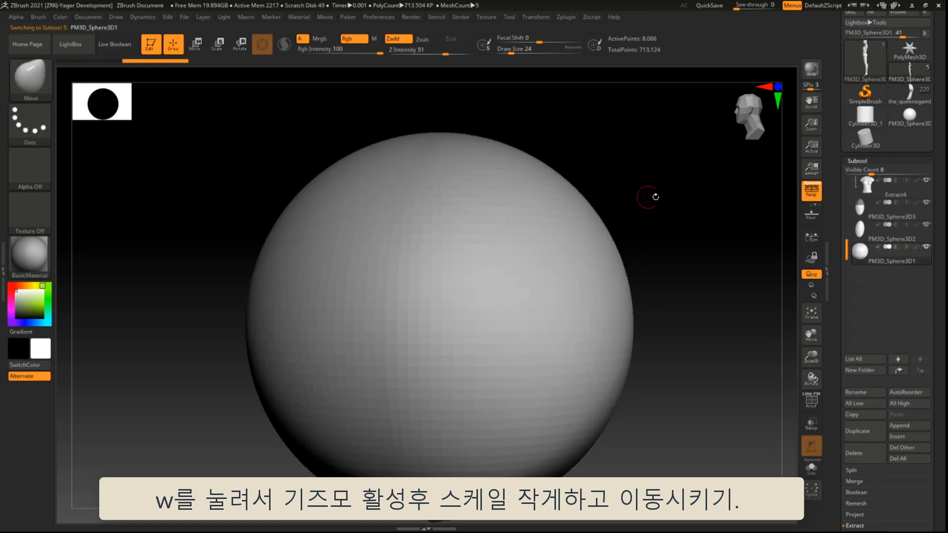
key("w")
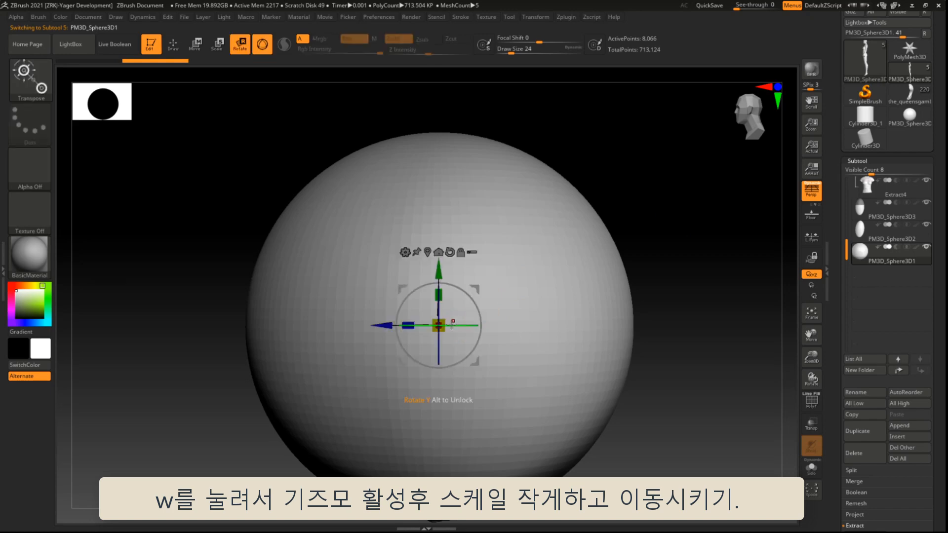
left_click_drag(442, 318, 360, 447)
left_click_drag(476, 287, 492, 117)
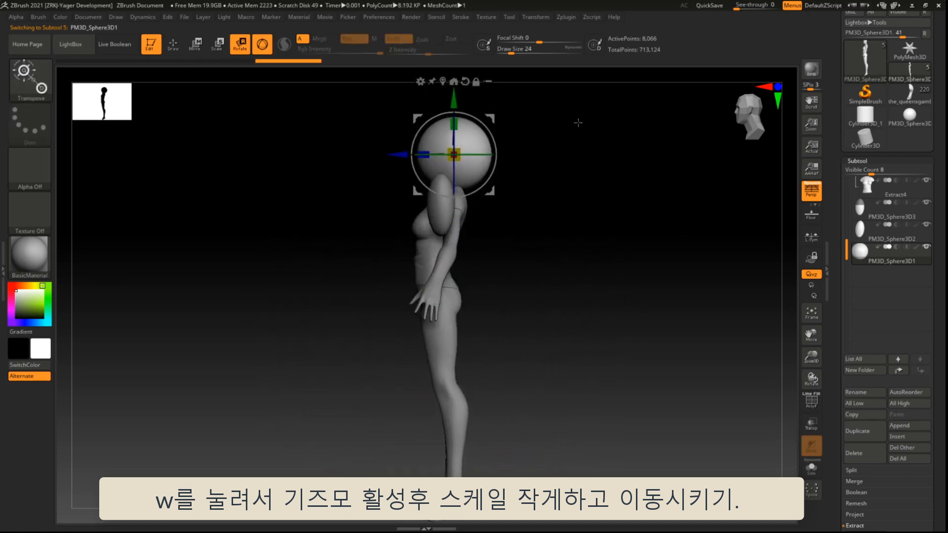
Adjust the sphere's size and position with the gizmo so it covers the skull and sits behind the face.
left_click_drag(578, 121, 628, 128, "shift")
right_click_drag(628, 128, 661, 237, "ctrl")
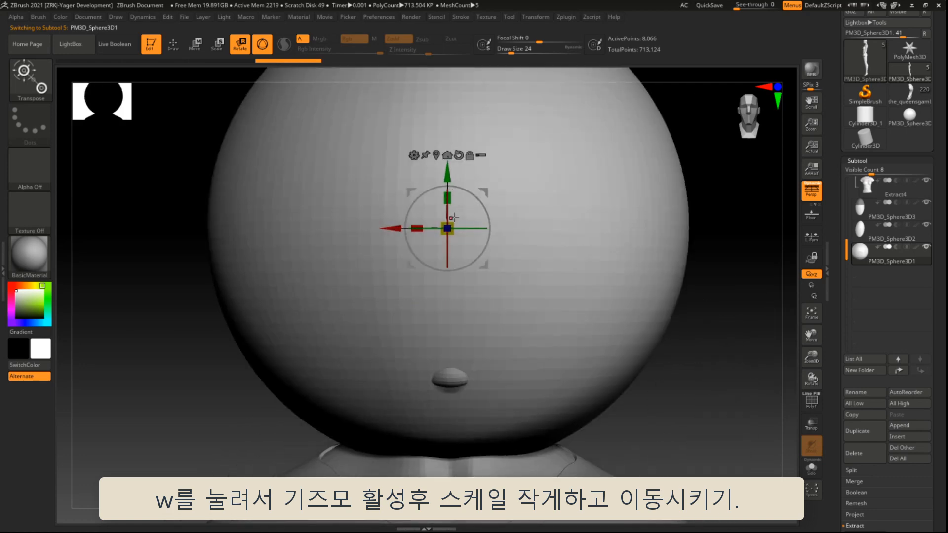
left_click_drag(447, 228, 447, 259)
left_click_drag(661, 207, 718, 204, "shift")
right_click_drag(717, 204, 483, 204, "alt")
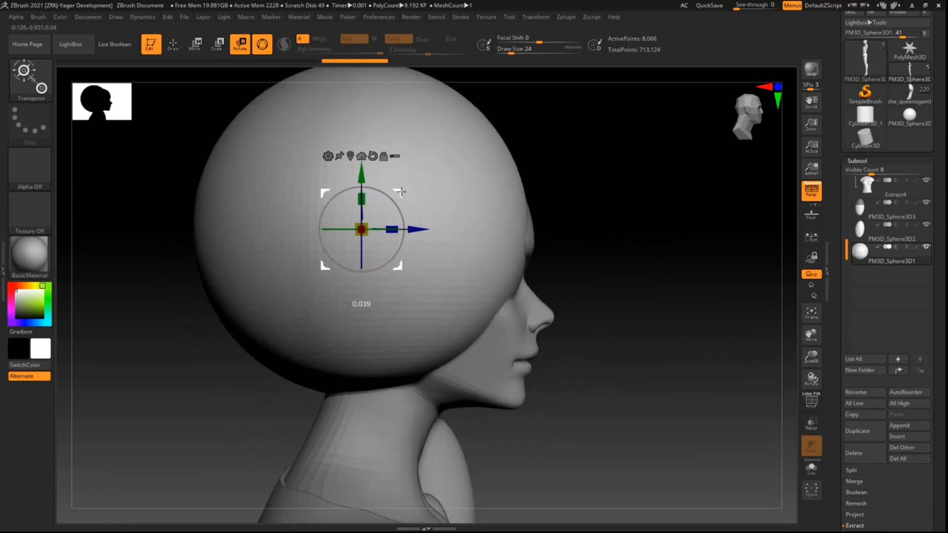
Return to Draw mode and set up the Move brush with a draw size of 207 for shaping the sphere.
key("q")
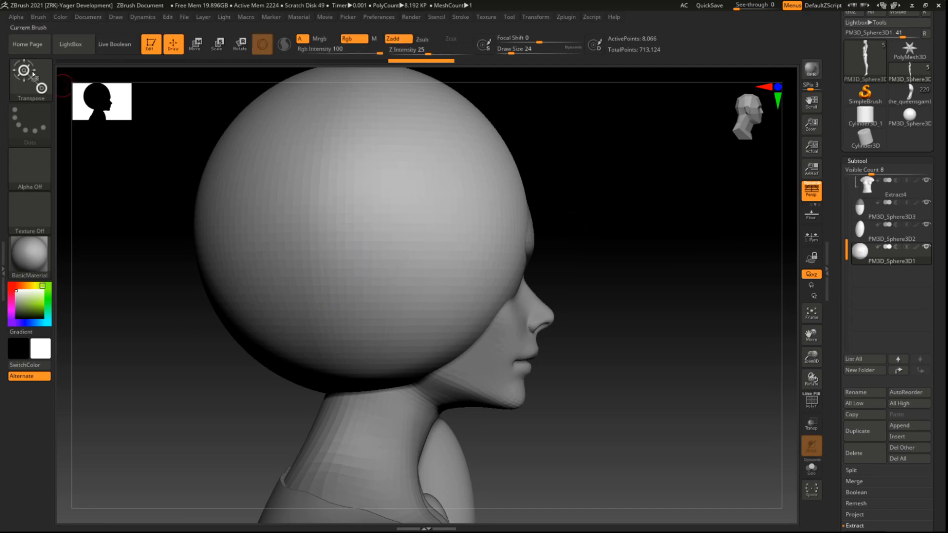
left_click(28, 87)
left_click(264, 85)
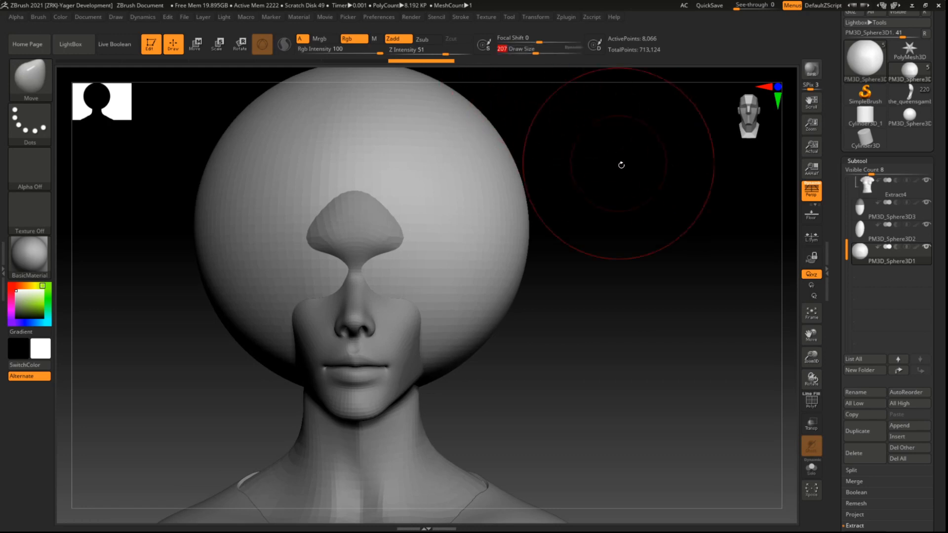
mouse_move(620, 165)
left_mouse_down("alt")
mouse_move(536, 226)
mouse_move(652, 254)
left_mouse_up("alt")
left_click_drag(436, 280, 360, 260)
left_click_drag(637, 266, 528, 270)
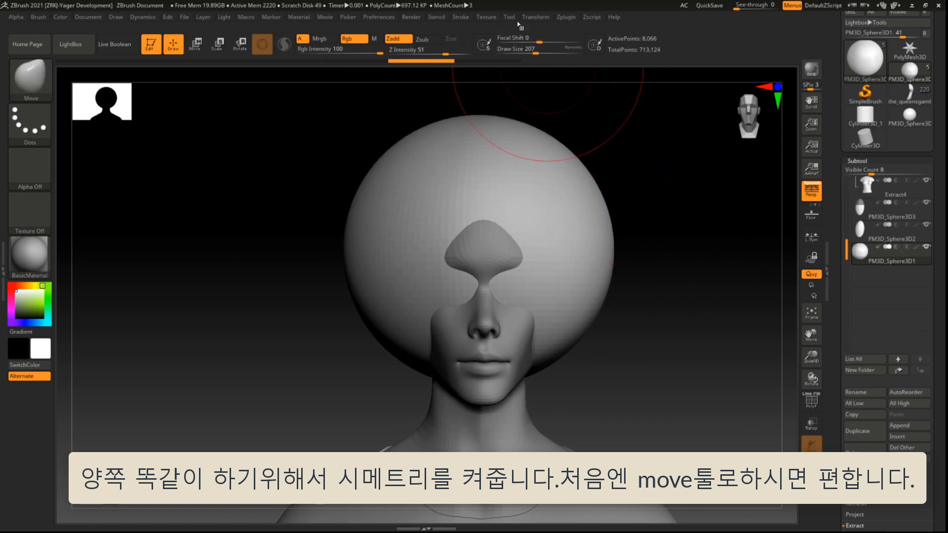
Activate symmetry on the X axis for the sphere.
left_click(529, 19)
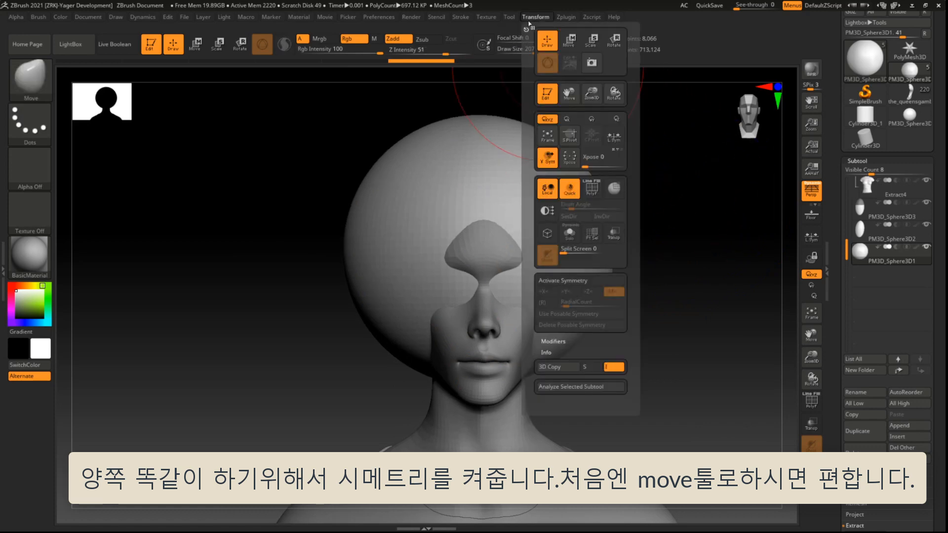
left_click(561, 283)
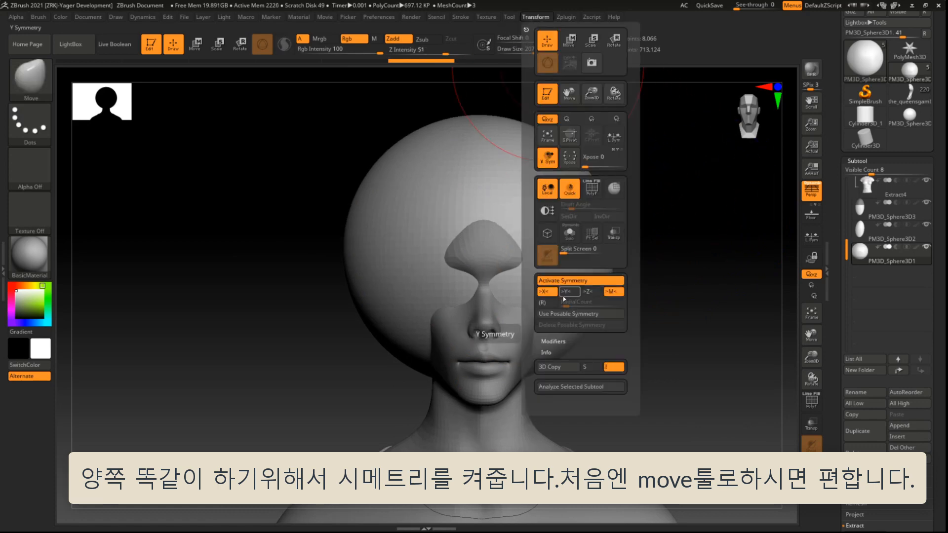
mouse_move(656, 257)
left_mouse_down()
mouse_move(698, 224)
mouse_move(647, 252)
mouse_move(611, 296)
mouse_move(620, 272)
mouse_move(611, 283)
mouse_move(605, 265)
mouse_move(583, 264)
mouse_move(540, 228)
left_mouse_up()
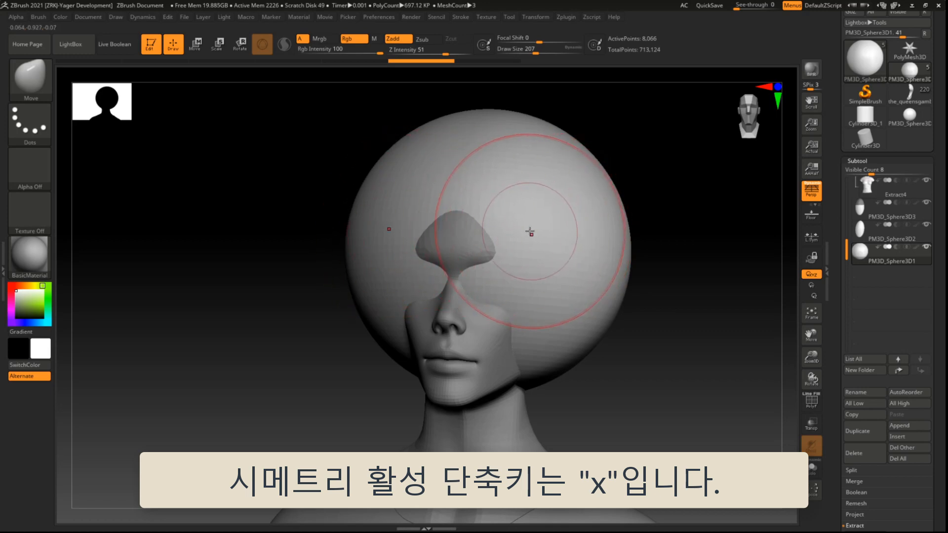
Push the front of the sphere back symmetrically with the Move brush to uncover the face.
mouse_move(647, 225)
left_mouse_down()
mouse_move(689, 216)
mouse_move(645, 262)
mouse_move(590, 258)
left_mouse_up()
mouse_move(452, 251)
left_mouse_down()
mouse_move(381, 258)
mouse_move(373, 285)
left_mouse_up()
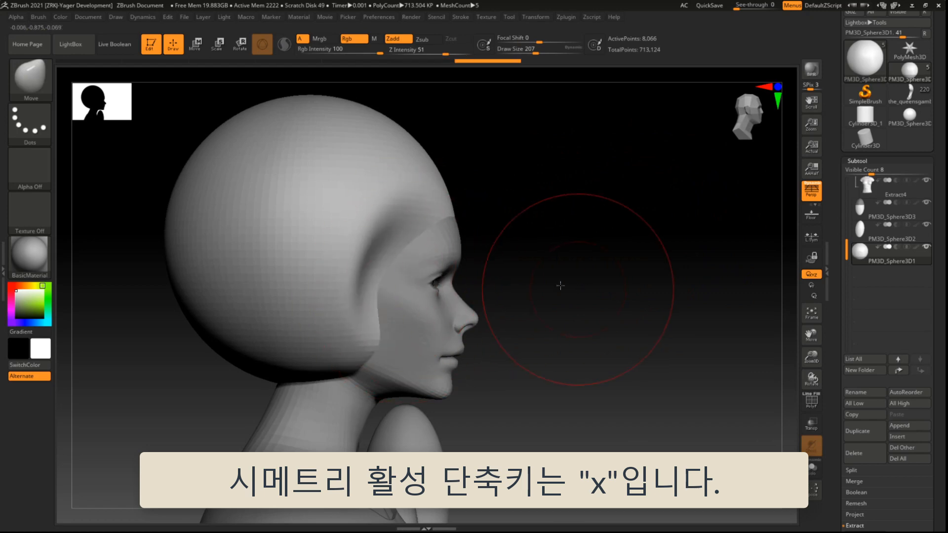
left_click_drag(561, 286, 489, 291)
Reshape the hair sphere around the temples and lower back symmetrically with the Move brush, framing the face.
mouse_move(306, 348)
left_mouse_down()
mouse_move(313, 356)
mouse_move(325, 346)
left_mouse_up()
left_click_drag(366, 137, 396, 150)
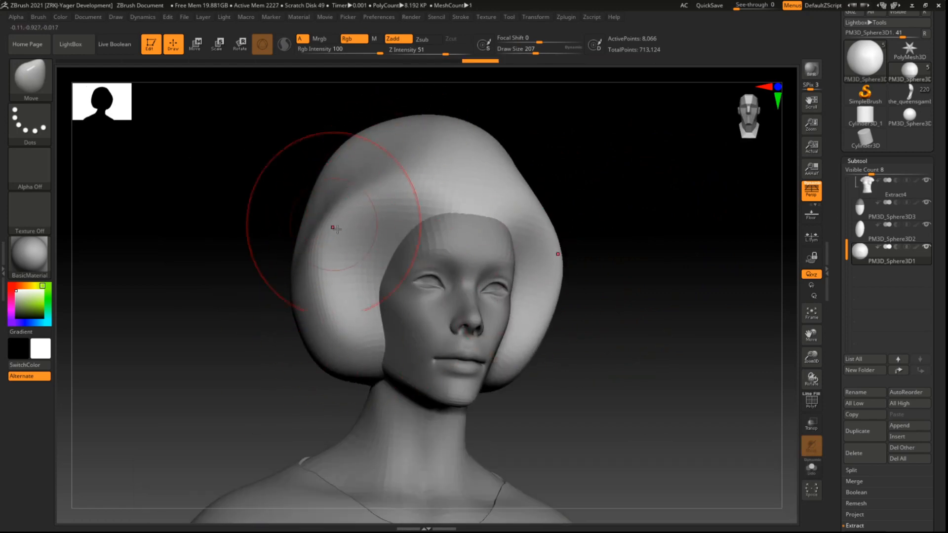
left_click_drag(332, 225, 348, 228)
left_click_drag(577, 145, 654, 148)
left_click_drag(356, 363, 348, 341)
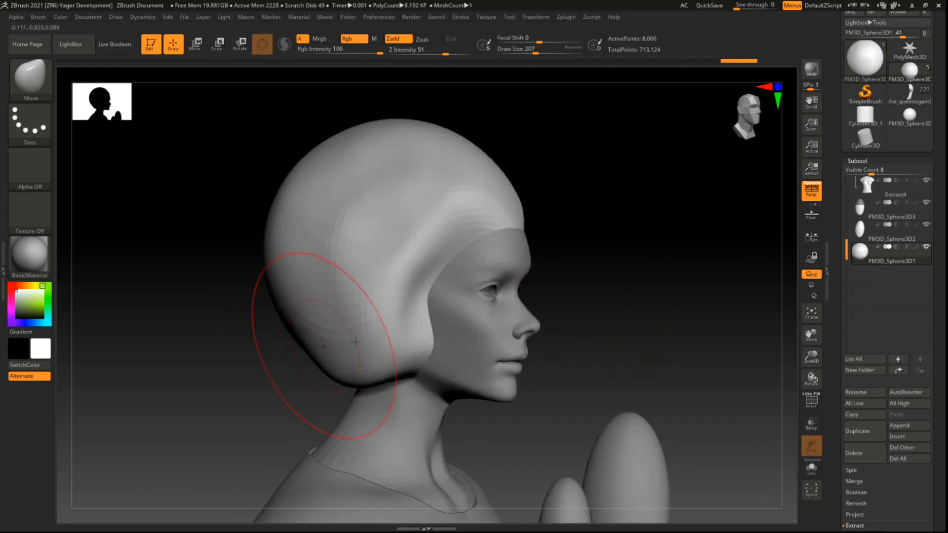
Pull the back of the hair downward and outward with the Move brush to form a fuller bob.
left_click_drag(555, 230, 587, 227)
left_click_drag(251, 221, 269, 218)
left_click_drag(295, 143, 302, 150)
left_click_drag(153, 170, 225, 165)
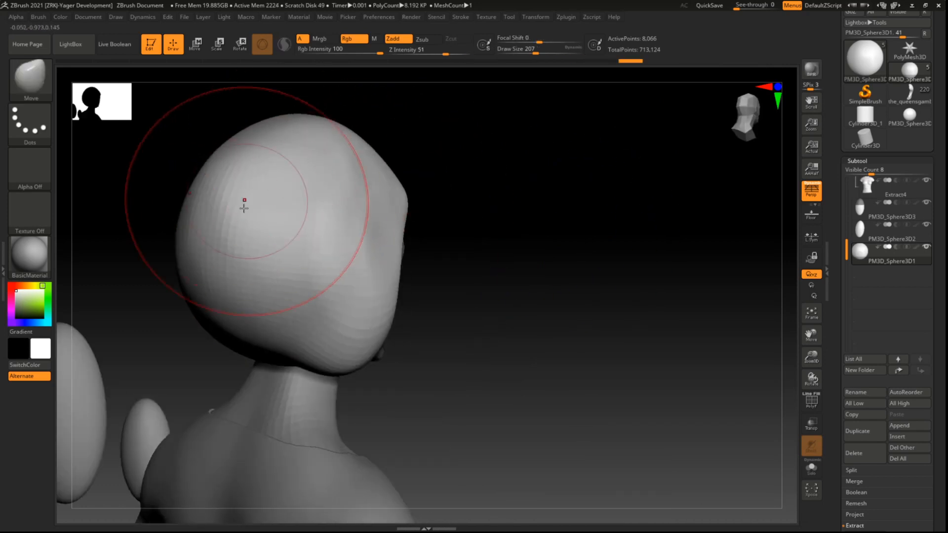
left_click_drag(243, 206, 242, 228)
left_click_drag(269, 314, 271, 326)
left_click_drag(249, 200, 255, 186)
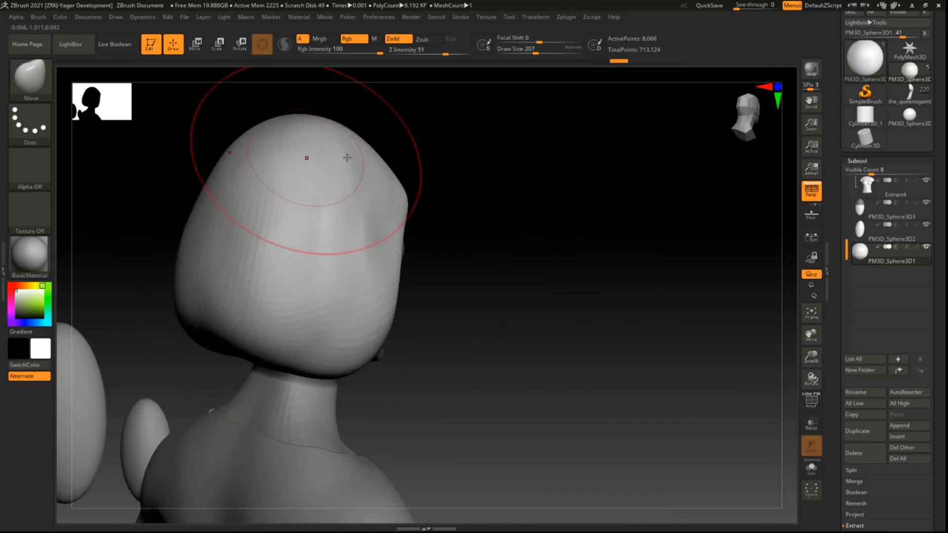
Adjust the crown and the front hairline above the forehead symmetrically with the Move brush.
mouse_move(641, 171)
left_mouse_down()
mouse_move(542, 184)
mouse_move(572, 228)
mouse_move(563, 235)
mouse_move(472, 183)
left_mouse_up()
left_click_drag(385, 162, 386, 171)
left_click_drag(411, 228, 406, 220)
left_click_drag(362, 229, 359, 241)
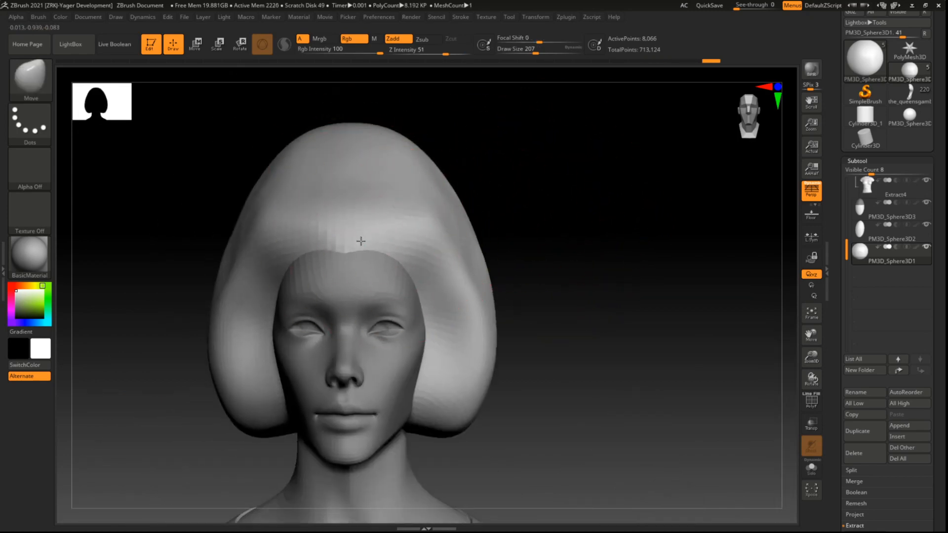
left_click_drag(371, 198, 385, 164)
Refine the hair's side contour and pull its lower ends outward and down with the Move brush.
left_click_drag(558, 190, 450, 194)
left_click_drag(486, 221, 484, 225)
left_click_drag(612, 187, 568, 195)
mouse_move(512, 206)
left_mouse_down()
mouse_move(506, 212)
mouse_move(517, 211)
left_mouse_up()
left_click_drag(553, 250, 546, 259)
left_click_drag(461, 368, 468, 370)
left_click_drag(448, 413, 459, 432)
left_click_drag(632, 364, 684, 349)
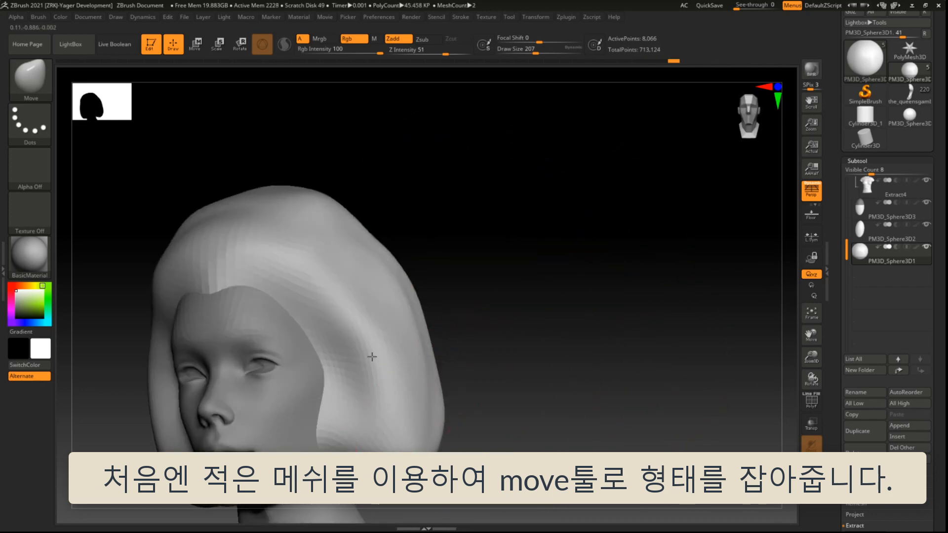
Lengthen the side hair beside the jaw with the Move brush and even out the surface with the Smooth brush.
left_click_drag(372, 356, 379, 353)
mouse_move(461, 345)
left_mouse_down()
mouse_move(493, 339)
mouse_move(531, 307)
left_mouse_up()
left_click_drag(588, 297, 538, 279)
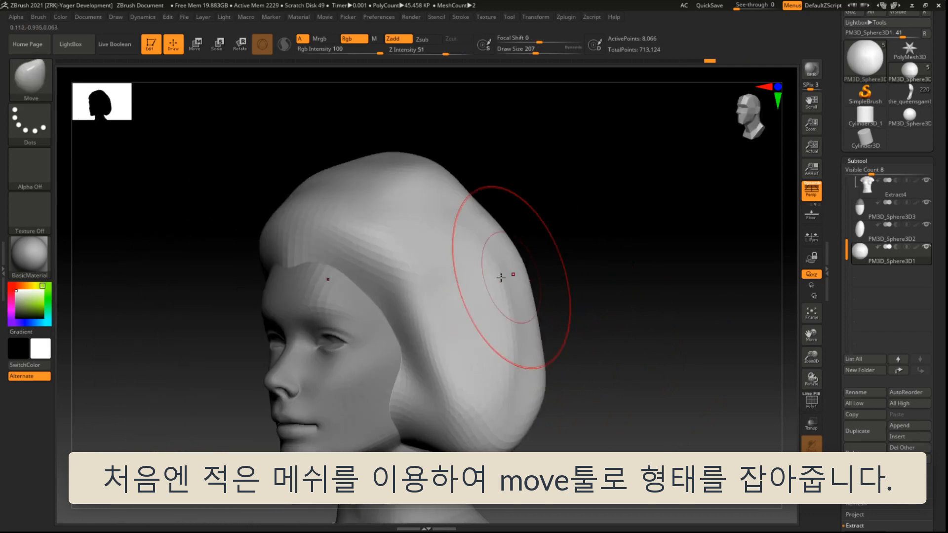
left_click_drag(501, 320, 478, 327)
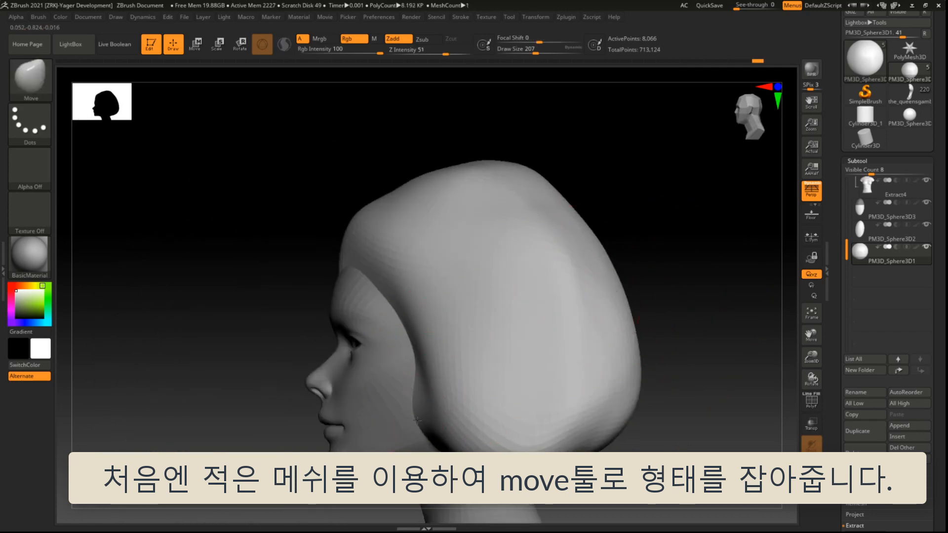
mouse_move(417, 420)
left_mouse_down()
mouse_move(459, 415)
mouse_move(531, 439)
left_mouse_up()
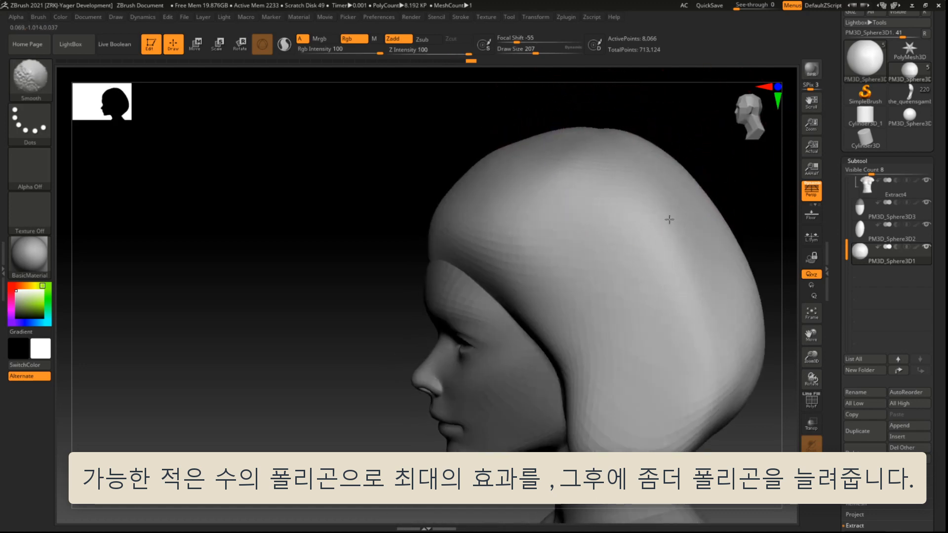
mouse_move(756, 180)
left_mouse_down()
mouse_move(709, 212)
mouse_move(673, 207)
left_mouse_up()
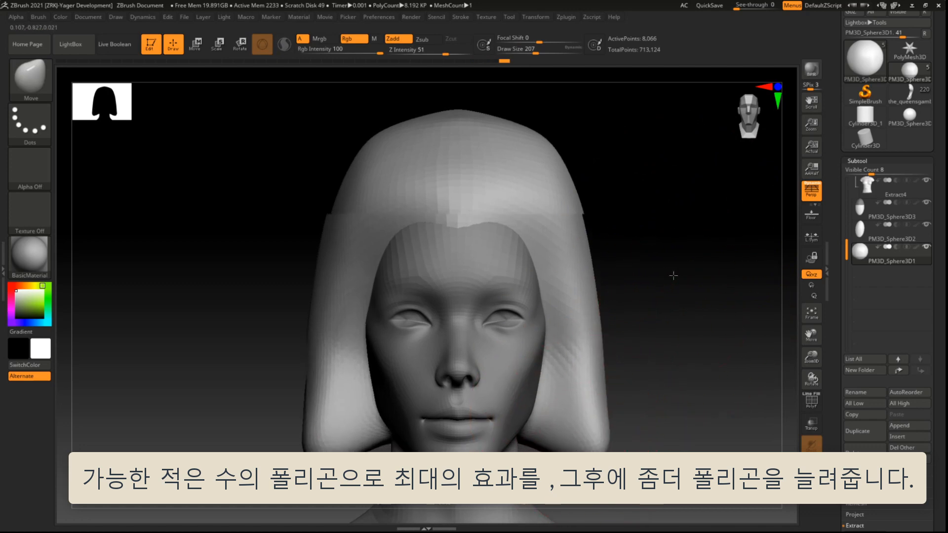
left_click_drag(582, 316, 637, 286)
Append a sphere subtool for the eye, make it active and show the gizmo on it.
left_click(911, 427)
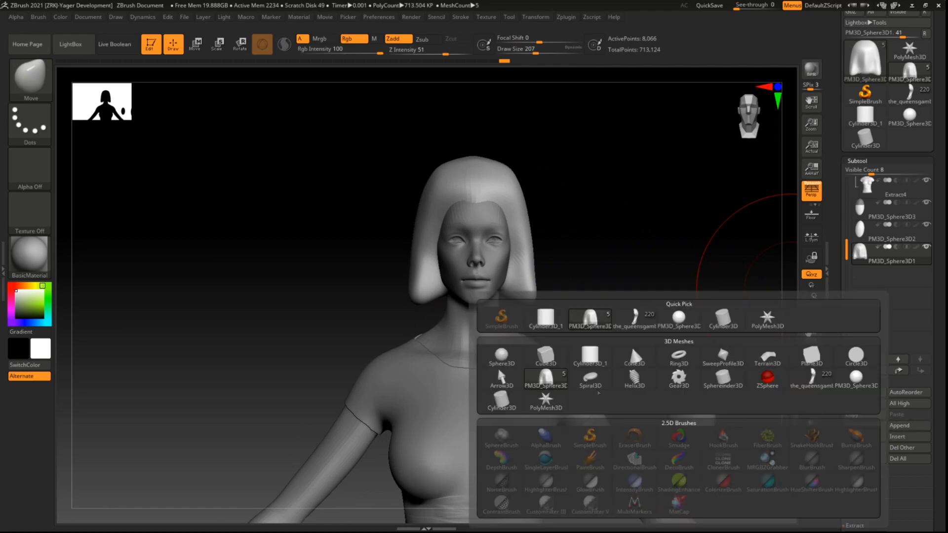
left_click(499, 368)
left_click_drag(684, 174, 598, 157, "alt")
left_click(577, 315, "alt")
key("r")
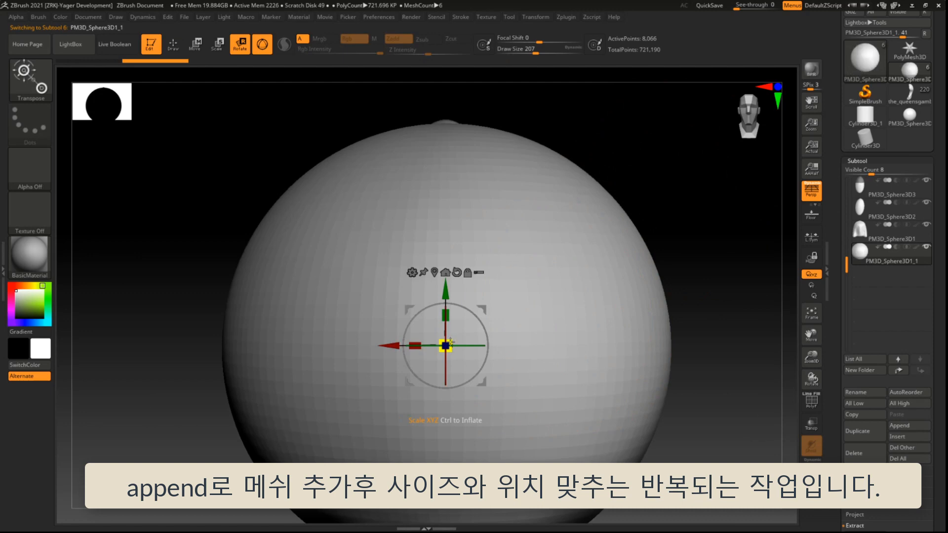
Scale the new sphere down to roughly eyeball size and move it up into the head with the gizmo.
left_click_drag(450, 334, 437, 360)
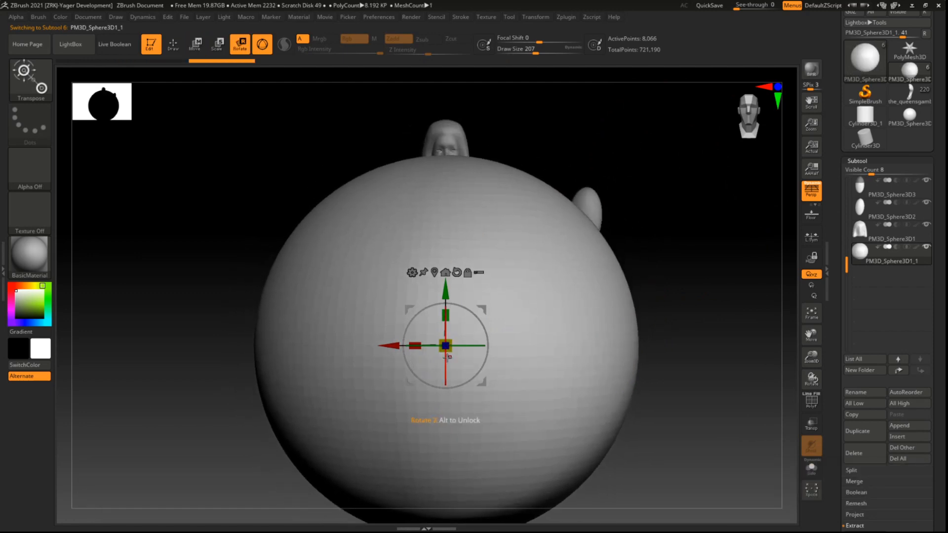
left_click_drag(450, 344, 404, 460)
left_click_drag(555, 377, 519, 449, "alt")
left_click_drag(453, 344, 493, 63)
left_click_drag(618, 133, 686, 247, "alt")
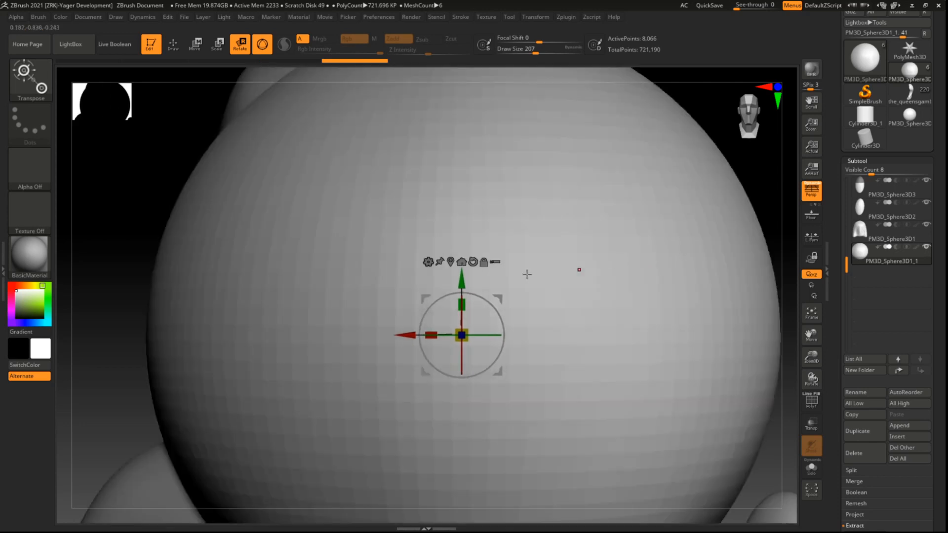
left_click_drag(467, 325, 461, 349)
left_click_drag(496, 298, 400, 177)
left_click_drag(573, 210, 509, 200, "shift")
left_click_drag(169, 281, 284, 320, "alt")
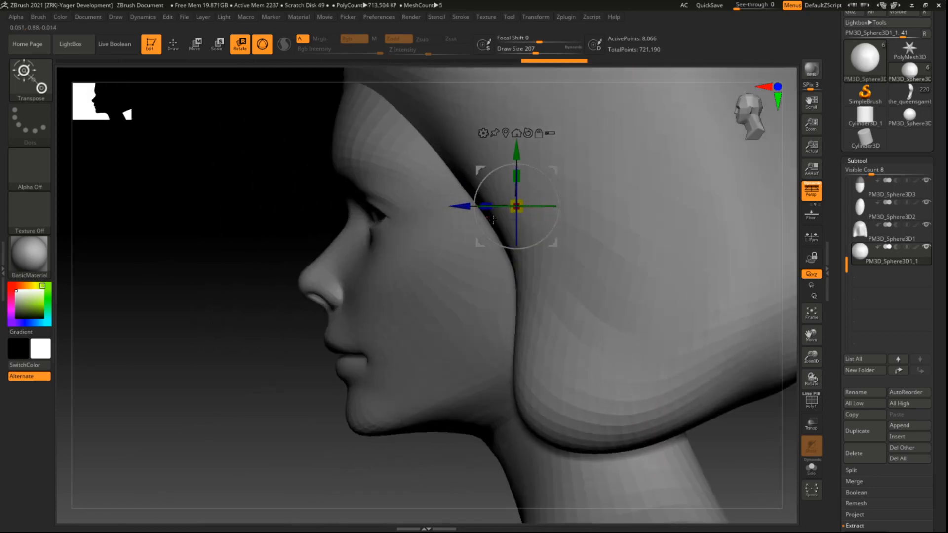
Turn on transparency for the unselected subtools and move the sphere forward to the eye in side view.
left_click(814, 429)
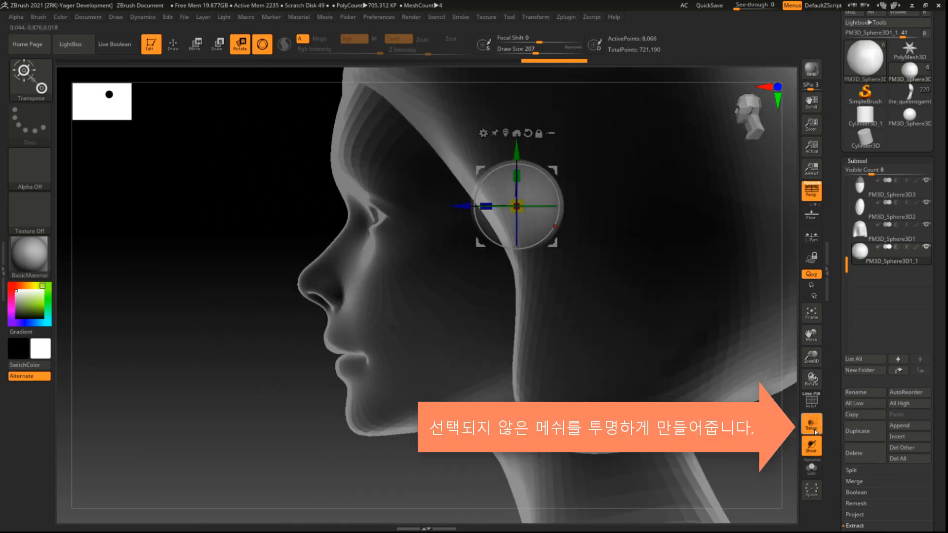
left_click(814, 426)
left_click(815, 428)
left_click_drag(554, 170, 443, 175)
Centre the sphere in one eye socket from the front, scale it down to fit, and turn transparency off.
left_click_drag(216, 244, 745, 202, "shift")
left_click_drag(478, 203, 458, 198)
left_click_drag(421, 239, 422, 262)
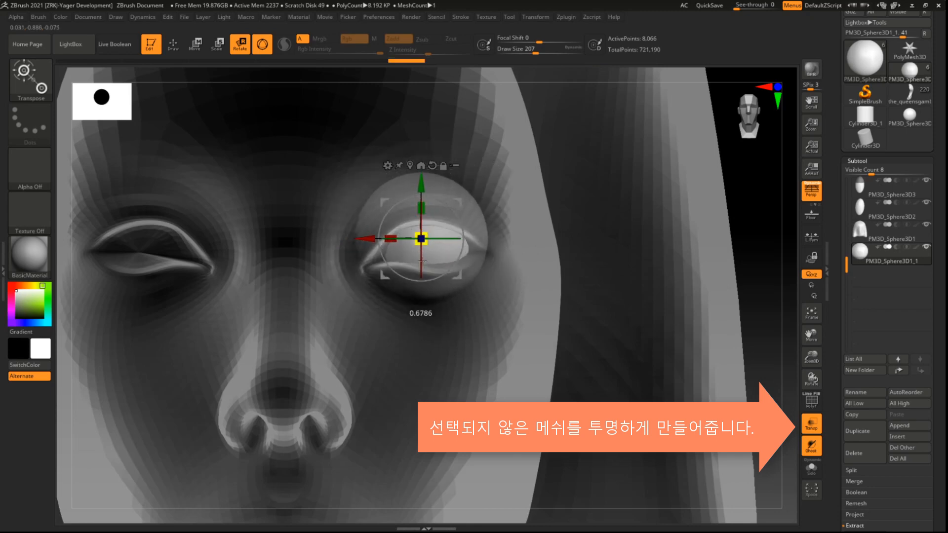
left_click_drag(460, 202, 461, 209)
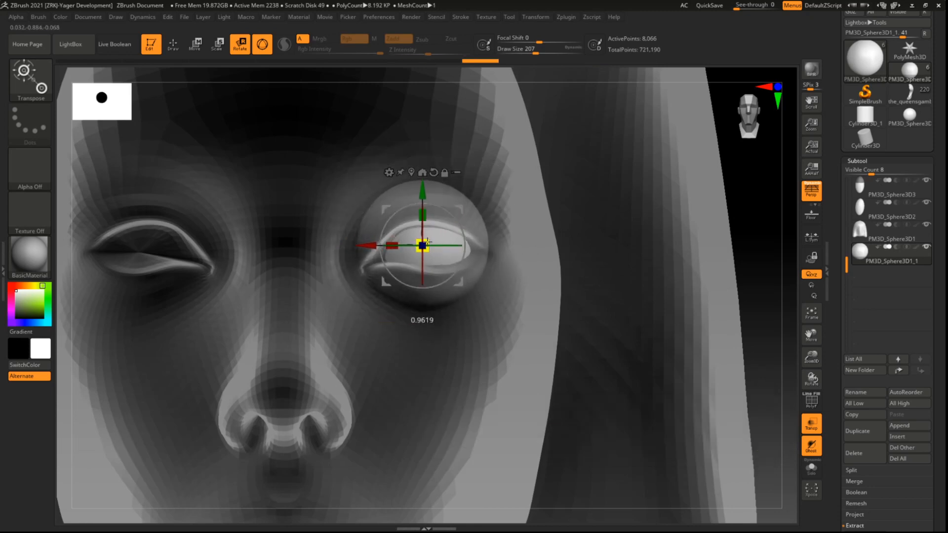
left_click(813, 433)
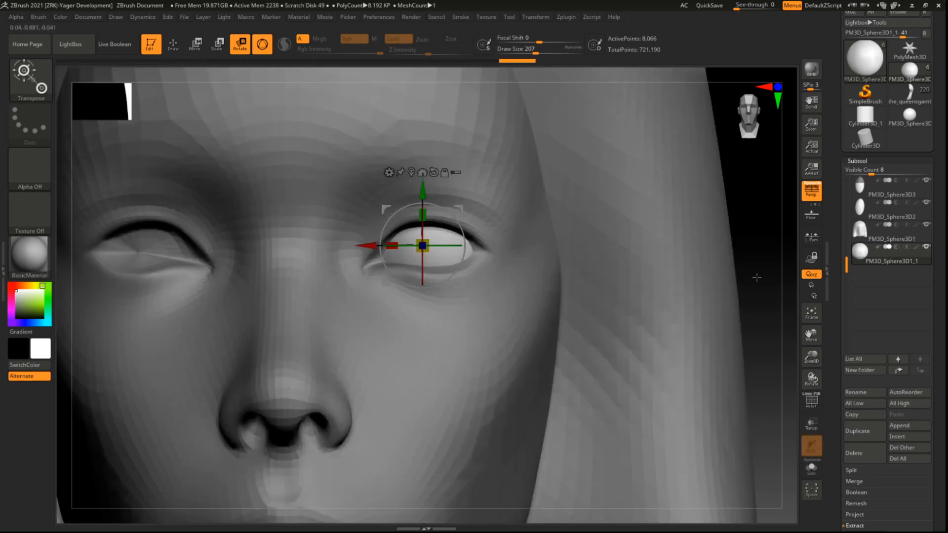
Return to Draw mode and duplicate the eyeball subtool.
left_click_drag(755, 276, 254, 294, "alt")
mouse_move(322, 239)
left_mouse_down()
mouse_move(676, 283)
mouse_move(689, 266)
left_mouse_up()
key("q")
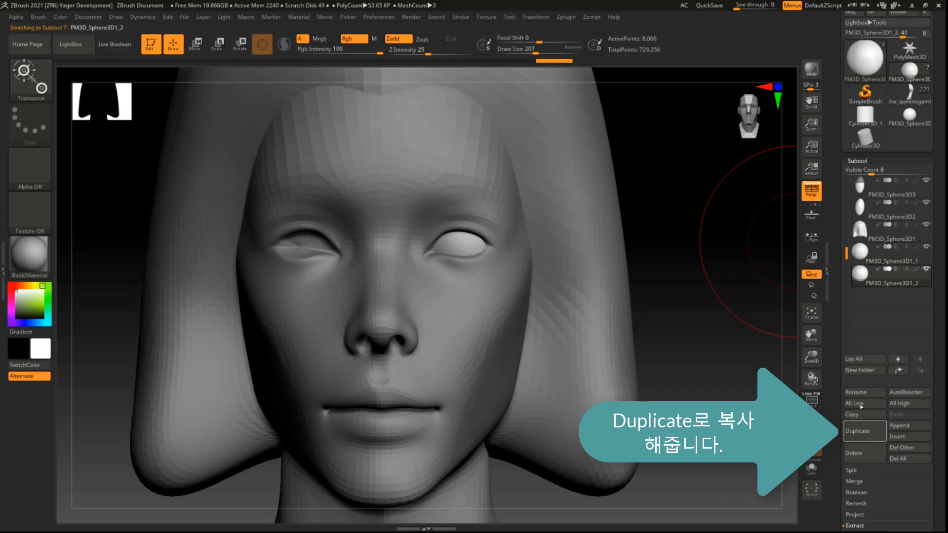
Mirror the duplicated eyeball into the opposite eye socket with the Mirror deformation.
left_click_drag(839, 354, 842, 259)
left_click(873, 294)
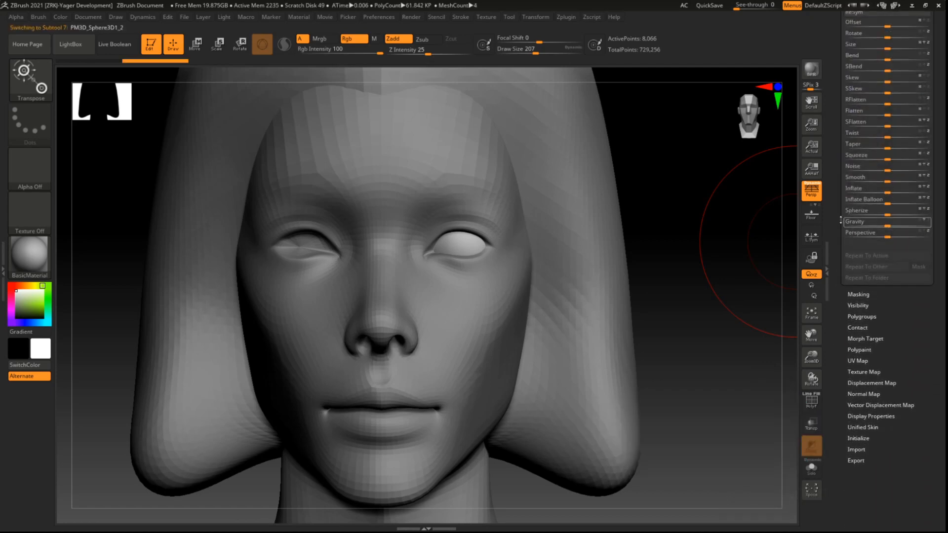
left_click_drag(841, 221, 839, 289)
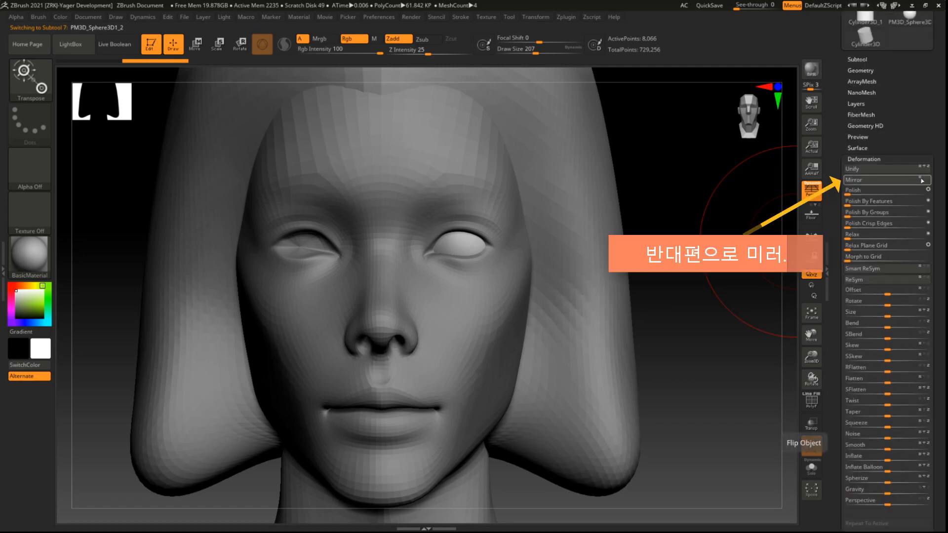
left_click(901, 180)
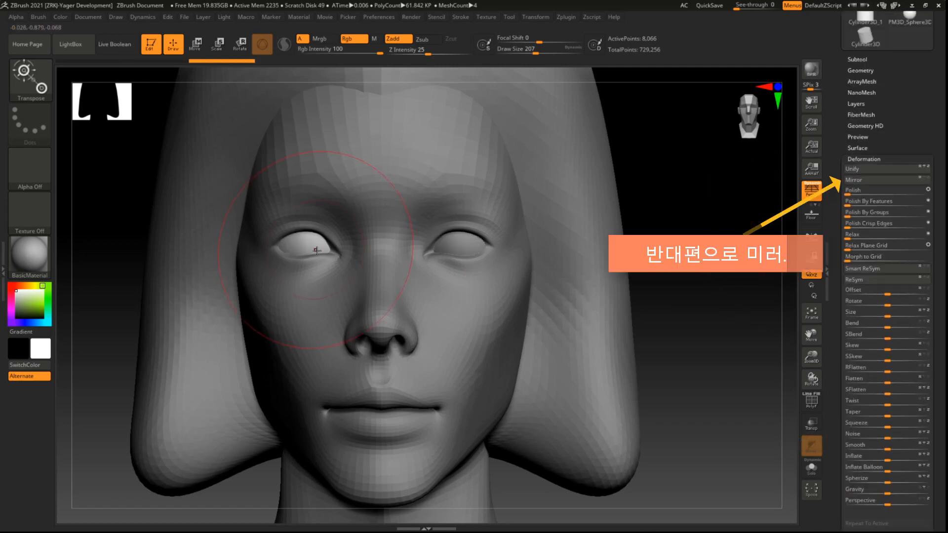
Select the original eyeball subtool PM3D_Sphere3D1_1 and merge it down with its mirrored copy.
left_click(857, 59)
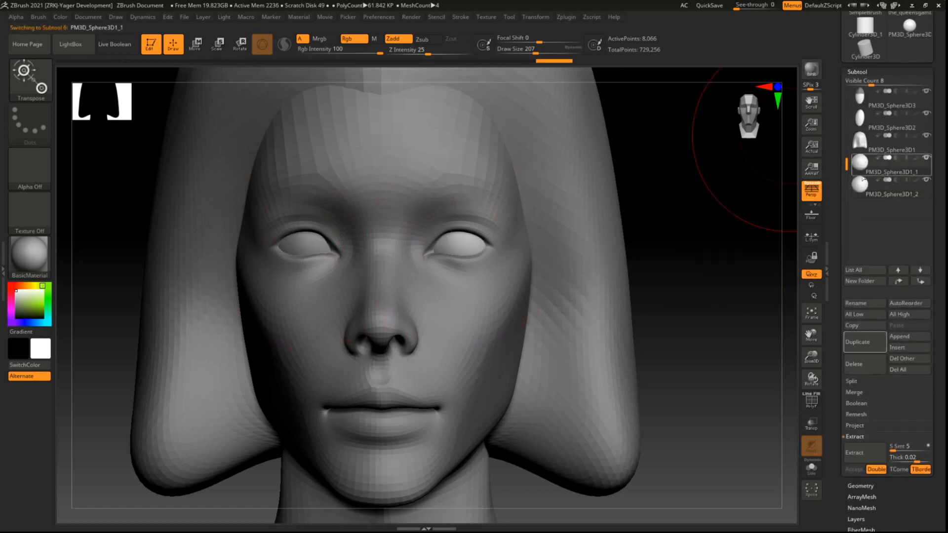
left_click(859, 166)
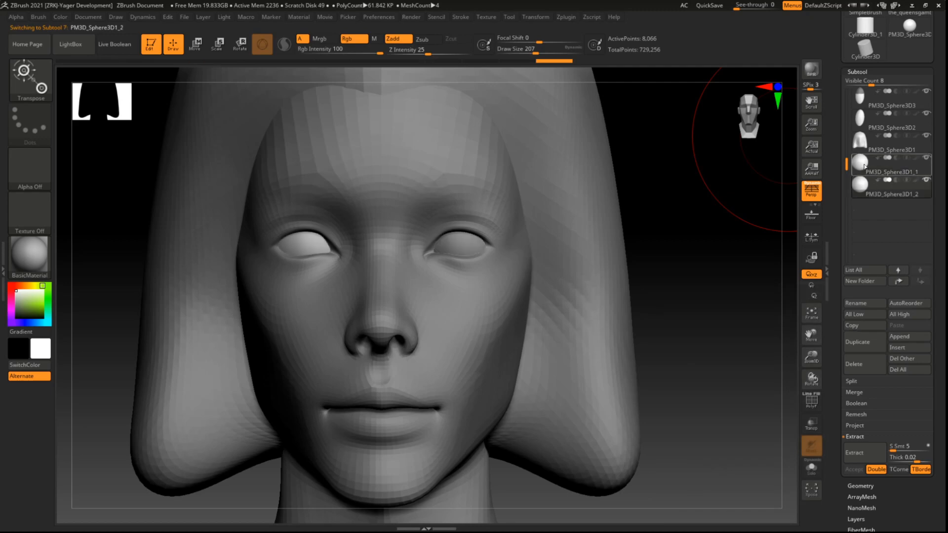
scroll(839, 195, "down", 3)
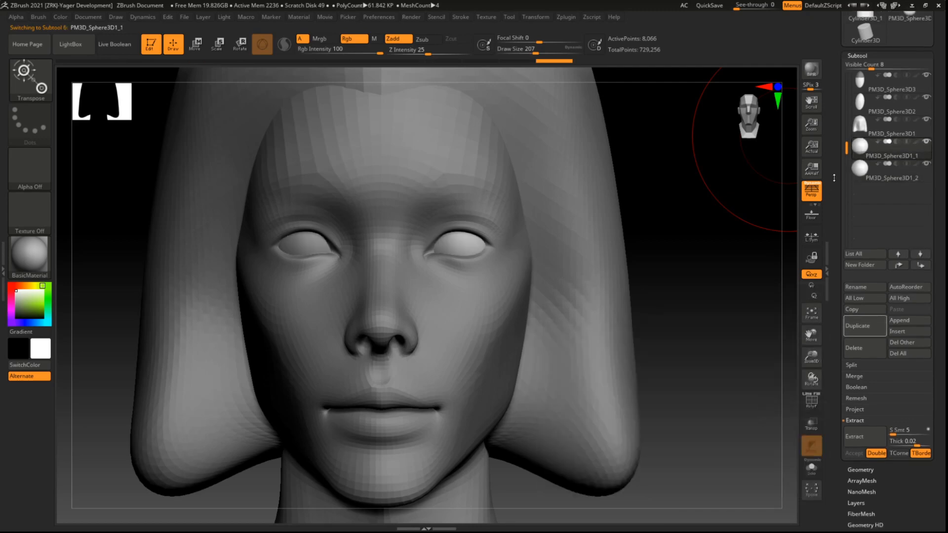
left_click(854, 328)
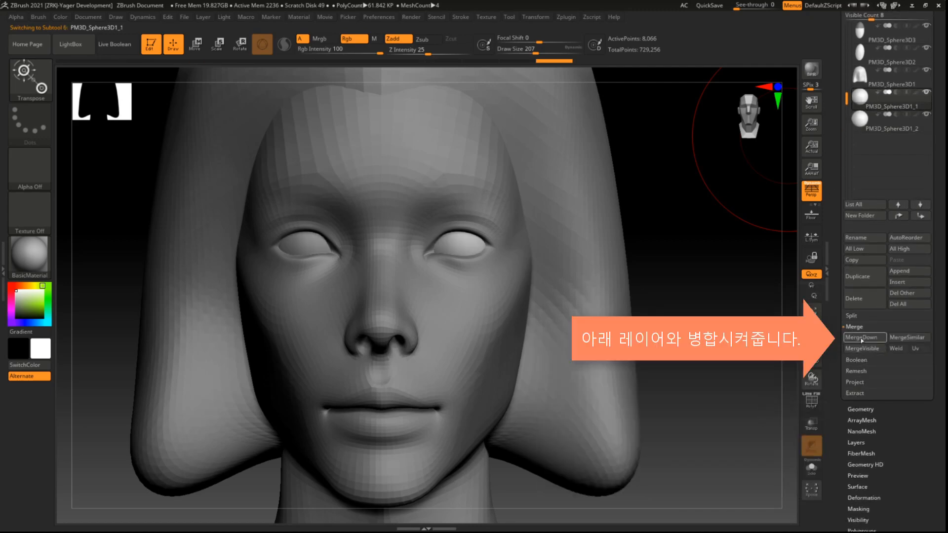
left_click(861, 339)
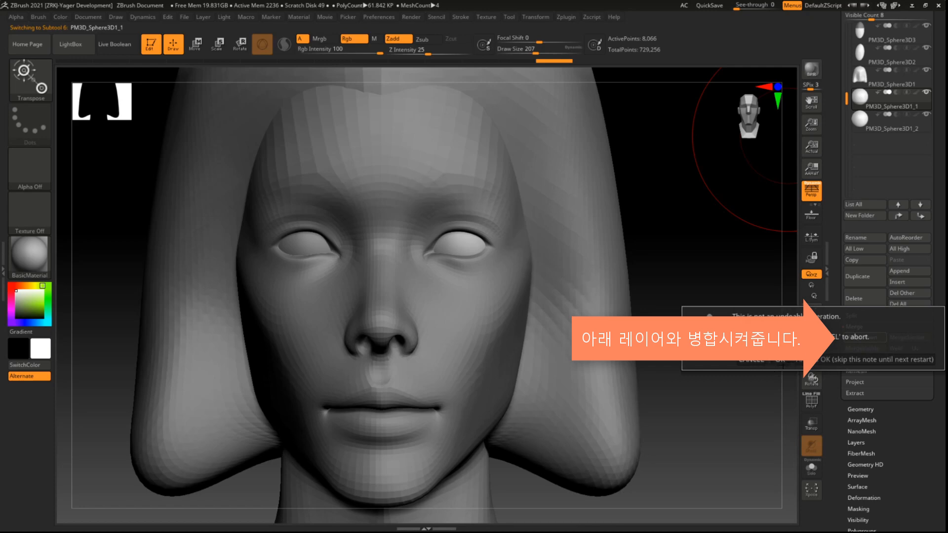
left_click(779, 360)
Make the hair subtool active and set up the ClayBuildup brush with a draw size of 80.
mouse_move(669, 303)
left_mouse_down()
mouse_move(700, 271)
mouse_move(691, 308)
mouse_move(676, 312)
mouse_move(746, 232)
left_mouse_up()
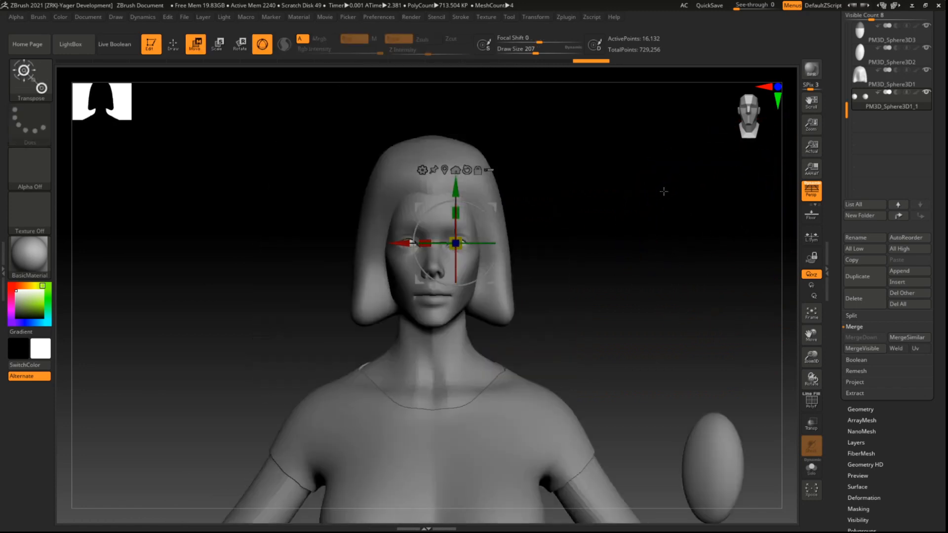
mouse_move(662, 192)
left_mouse_down()
mouse_move(662, 247)
mouse_move(585, 265)
mouse_move(624, 262)
mouse_move(609, 355)
left_mouse_up()
left_click(568, 253, "alt")
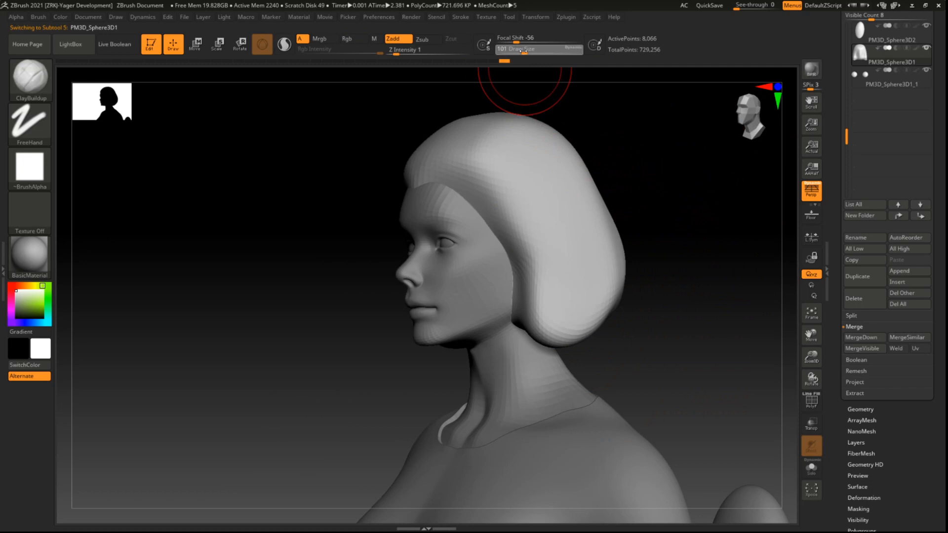
left_click_drag(523, 51, 521, 50)
mouse_move(627, 163)
left_mouse_down()
mouse_move(668, 178)
mouse_move(736, 177)
mouse_move(431, 191)
mouse_move(700, 211)
mouse_move(681, 197)
mouse_move(681, 240)
left_mouse_up()
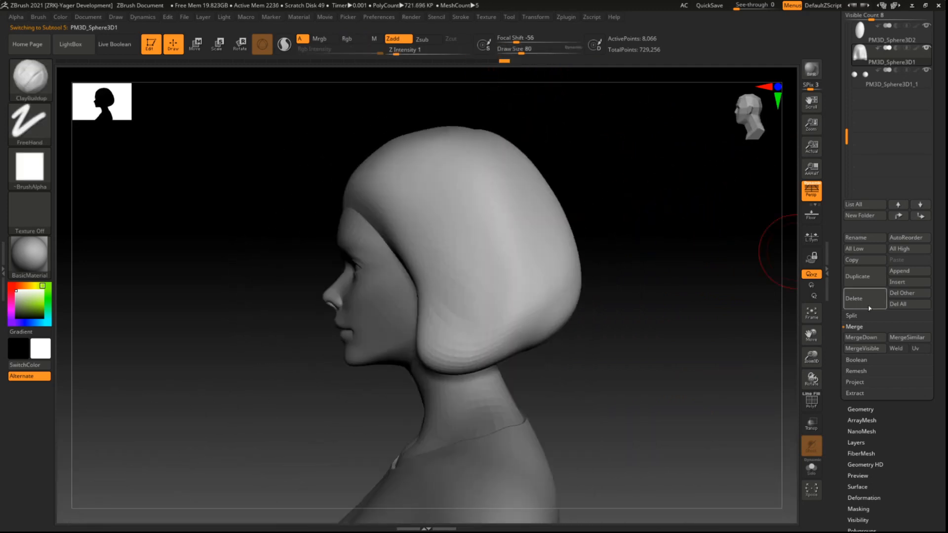
Apply DynaMesh to the hair subtool at resolution 128.
scroll(833, 339, "down", 5)
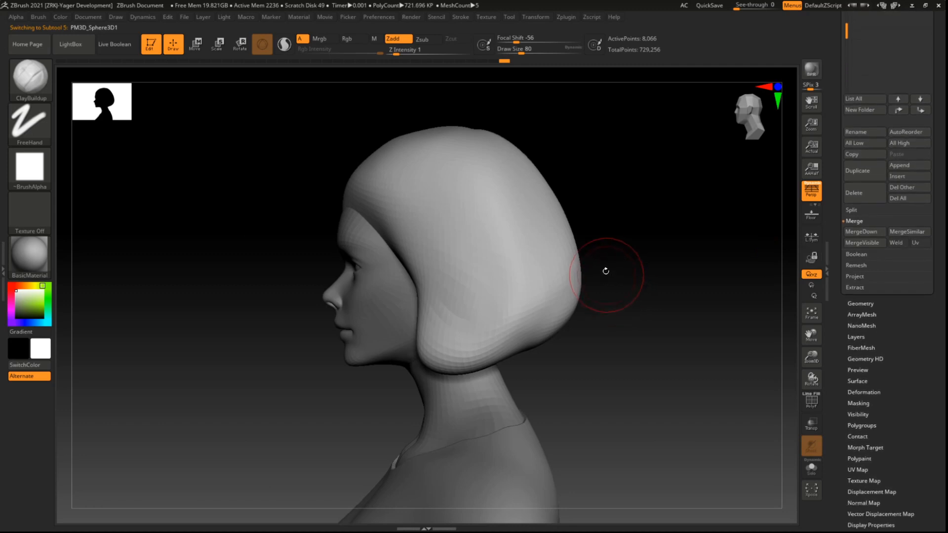
left_click(859, 303)
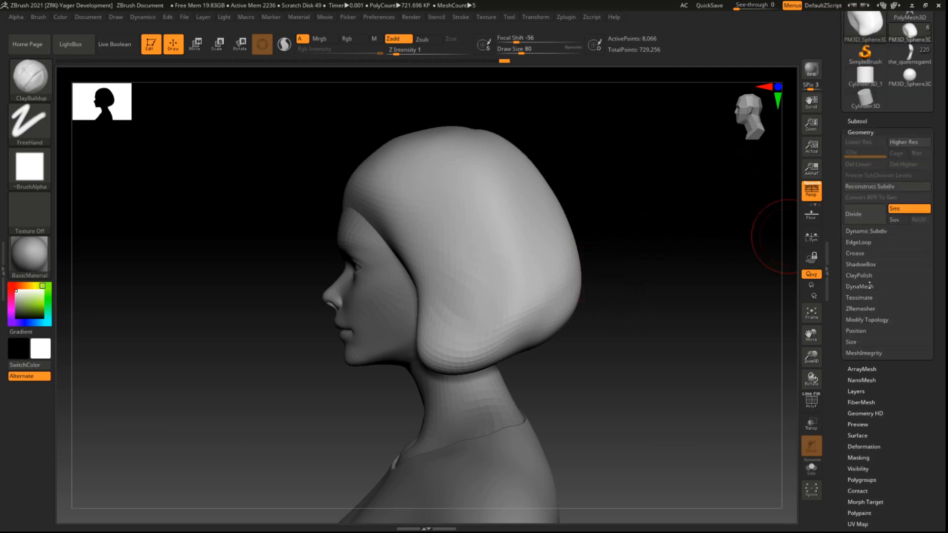
left_click(873, 287)
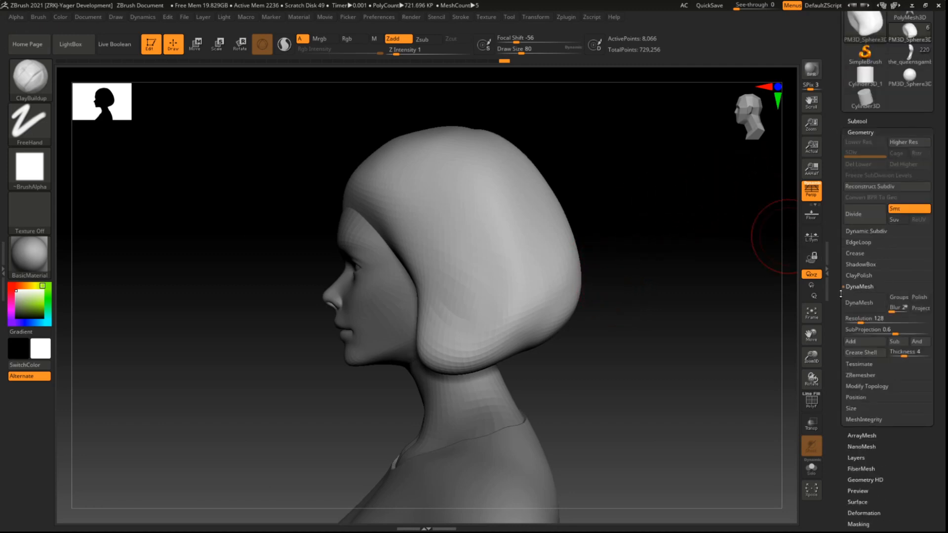
left_click_drag(840, 294, 841, 285)
left_click(867, 299)
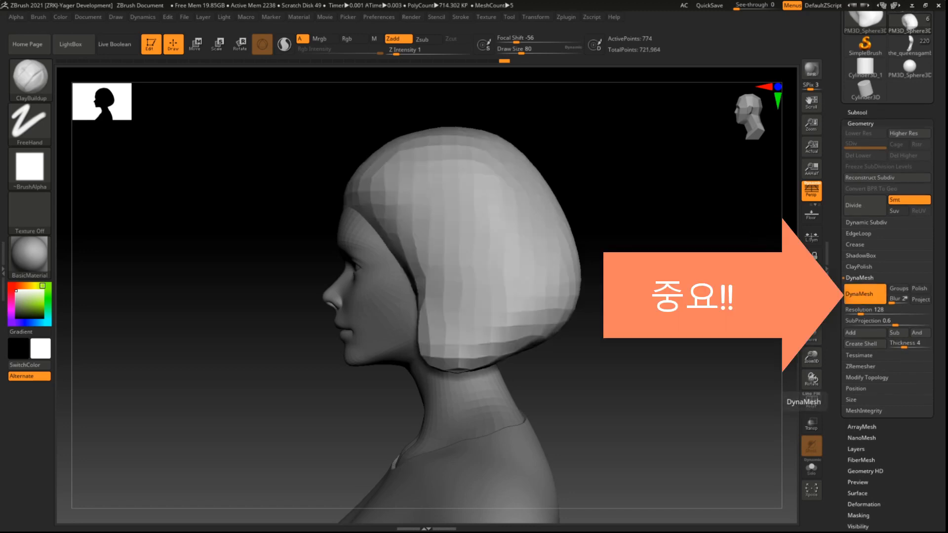
Set the DynaMesh resolution to 616 and re-apply DynaMesh to the hair subtool.
left_click_drag(691, 331, 671, 297, "alt")
left_click_drag(657, 232, 730, 192)
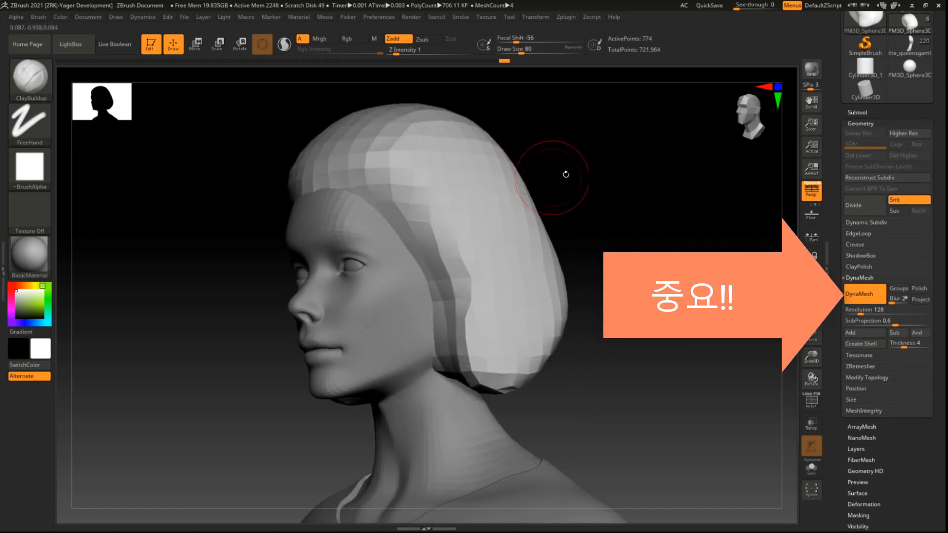
left_click_drag(566, 175, 761, 229)
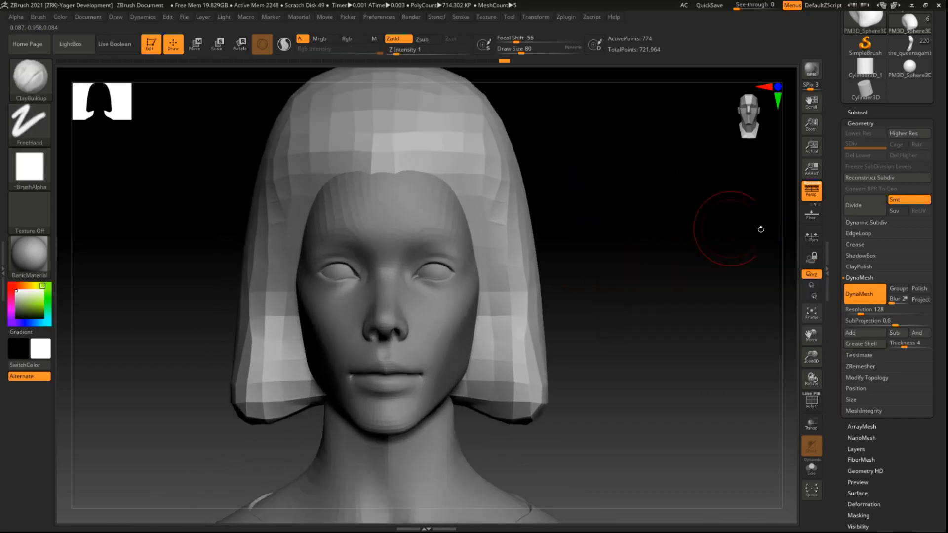
left_click(867, 302)
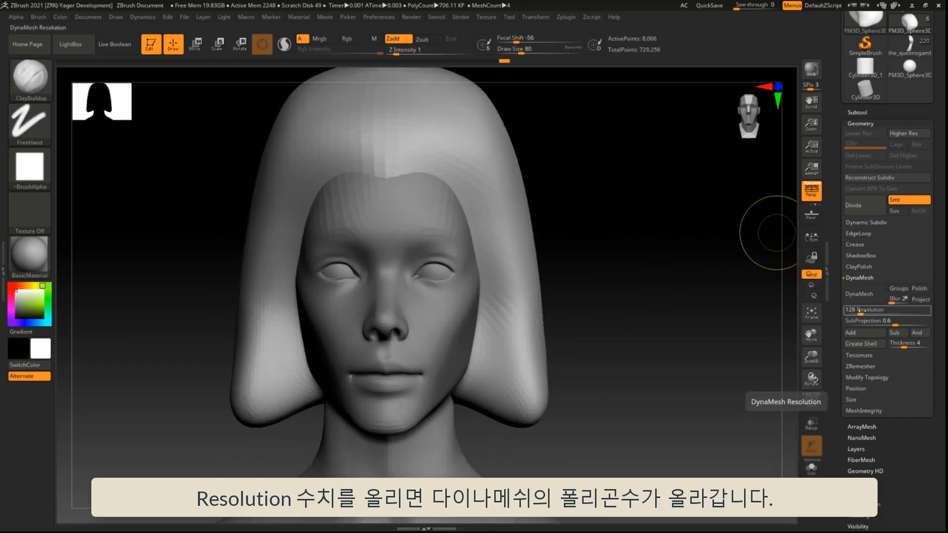
left_click_drag(862, 310, 878, 314)
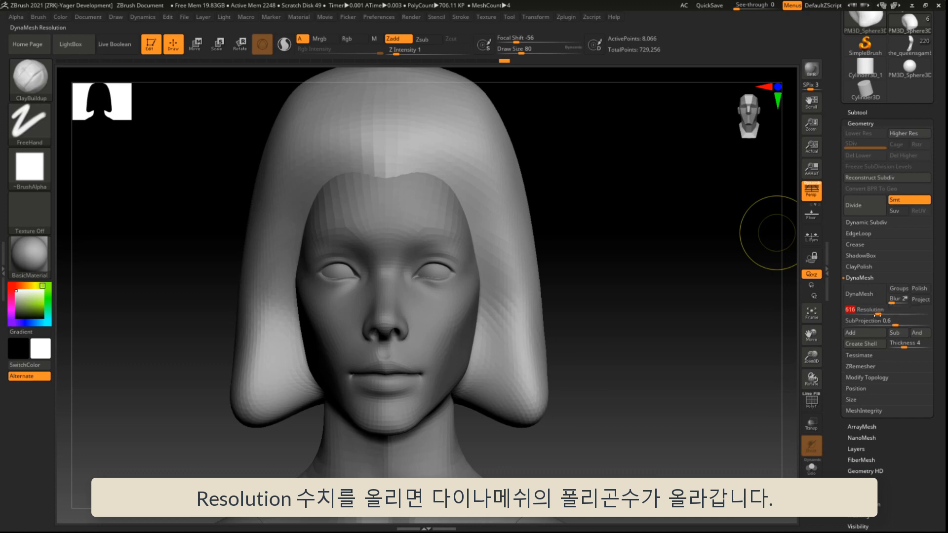
left_click(858, 294)
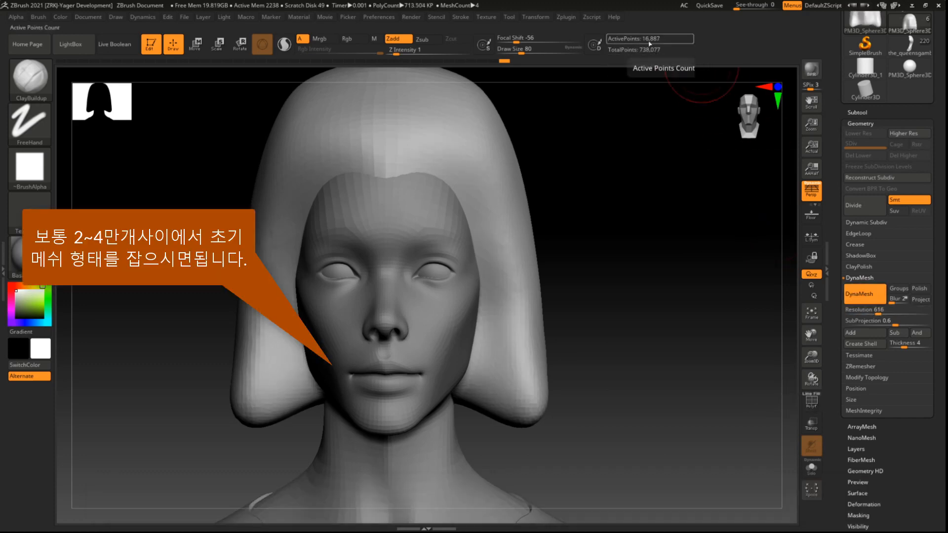
Set the ClayBuildup Z Intensity to 5 and build up clay strokes along the hairline and the front of the hair.
left_click_drag(631, 273, 653, 222)
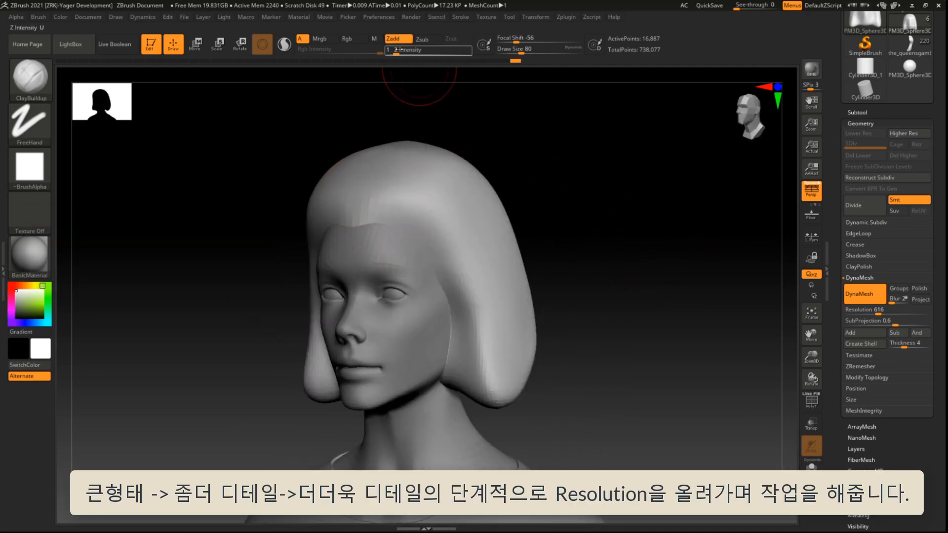
left_click_drag(395, 54, 405, 54)
mouse_move(383, 217)
left_mouse_down()
mouse_move(409, 221)
mouse_move(419, 209)
mouse_move(459, 251)
mouse_move(497, 379)
left_mouse_up()
left_click_drag(453, 207, 508, 360)
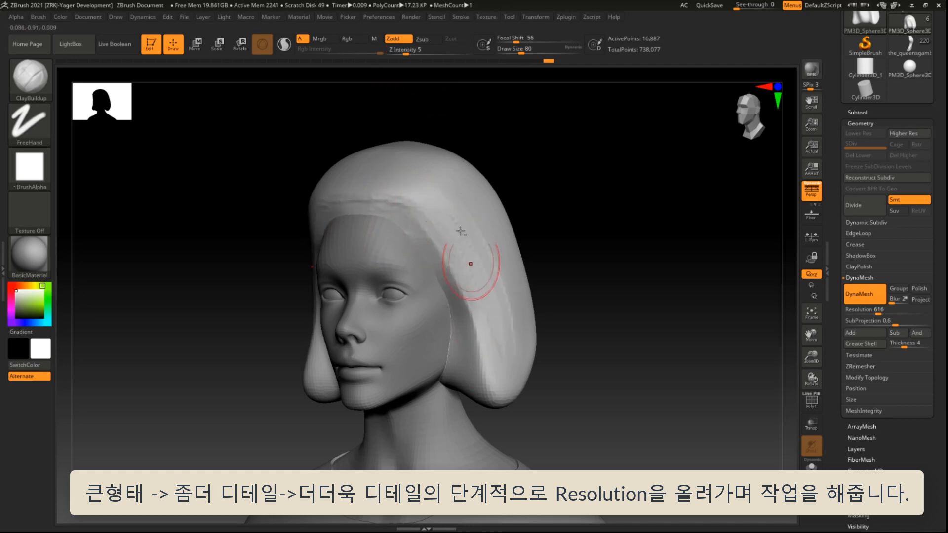
Smooth the side of the hair and sculpt long vertical ClayBuildup strands down it.
left_click_drag(635, 239, 509, 292)
key("shift")
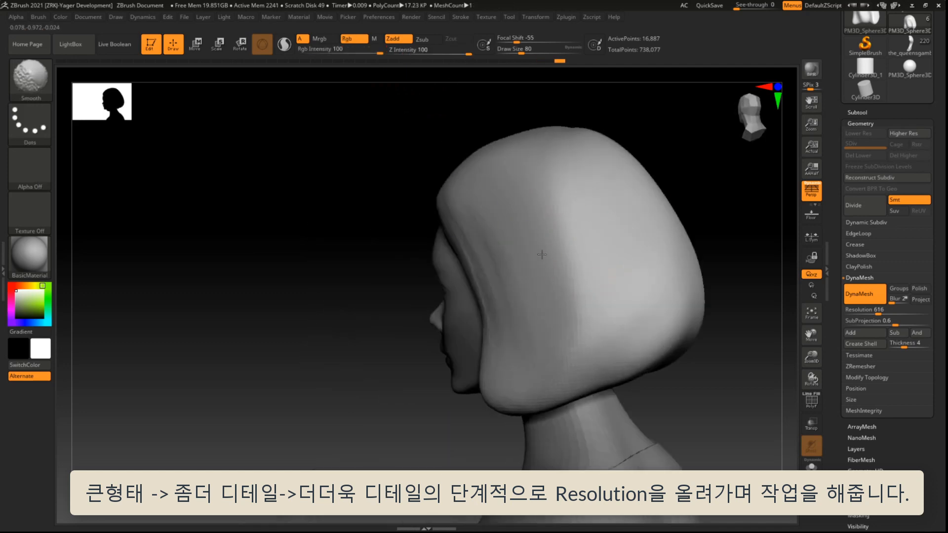
left_click_drag(542, 254, 566, 218, "shift")
left_click_drag(713, 133, 745, 136)
mouse_move(524, 191)
left_mouse_down()
mouse_move(585, 250)
mouse_move(573, 353)
mouse_move(596, 361)
mouse_move(555, 343)
left_mouse_up()
mouse_move(481, 190)
left_mouse_down()
mouse_move(551, 383)
mouse_move(547, 394)
mouse_move(528, 392)
left_mouse_up()
left_click_drag(626, 131, 785, 205)
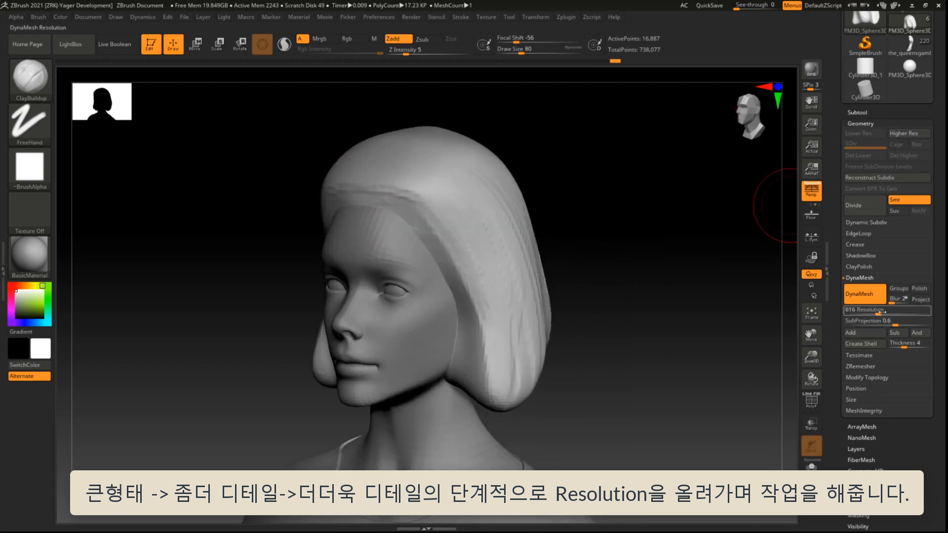
Raise the DynaMesh resolution to 1584 and recalculate the hair mesh.
left_click_drag(881, 311, 896, 313)
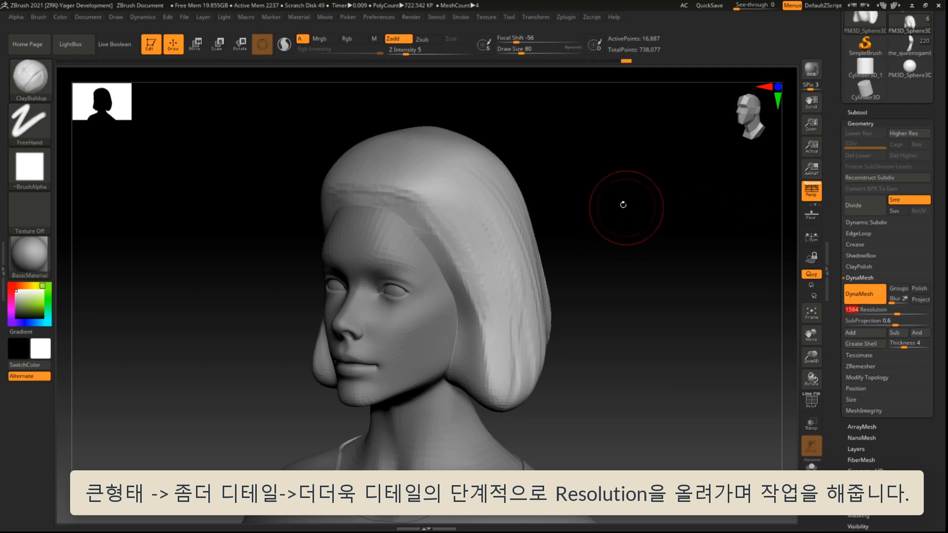
left_click_drag(623, 205, 618, 210)
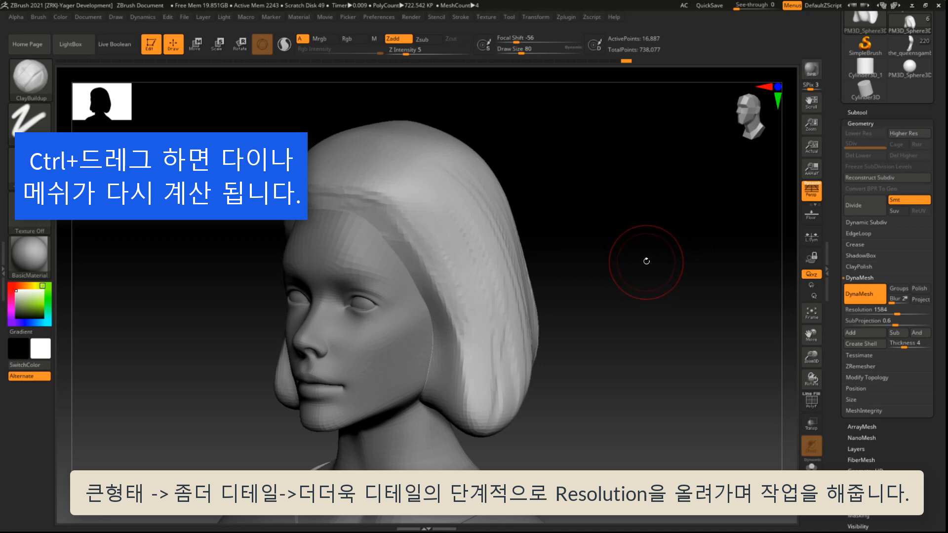
mouse_move(613, 151)
left_mouse_down("ctrl")
mouse_move(635, 292)
mouse_move(616, 142)
left_mouse_up("ctrl")
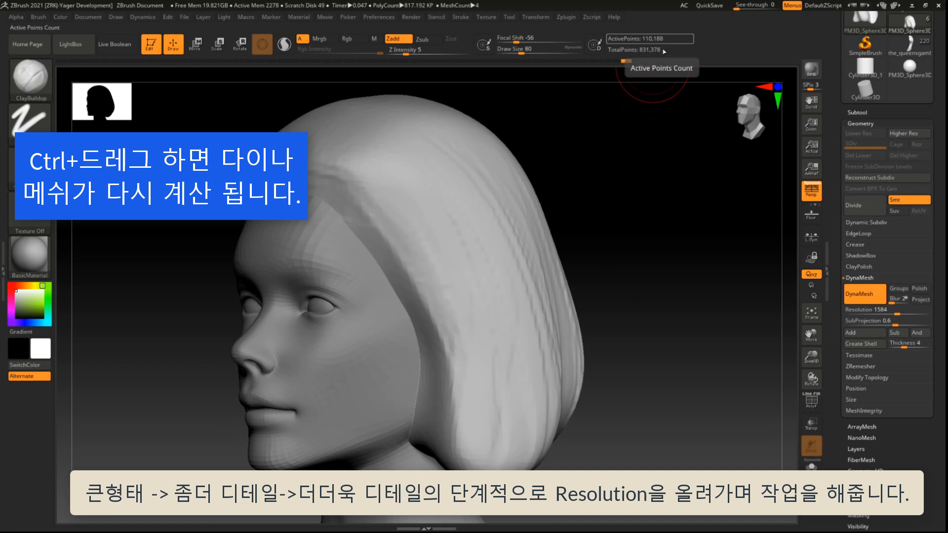
Add finer clay strokes to the side of the hair and smooth the strands.
left_click_drag(683, 114, 683, 176)
left_click_drag(555, 222, 635, 258)
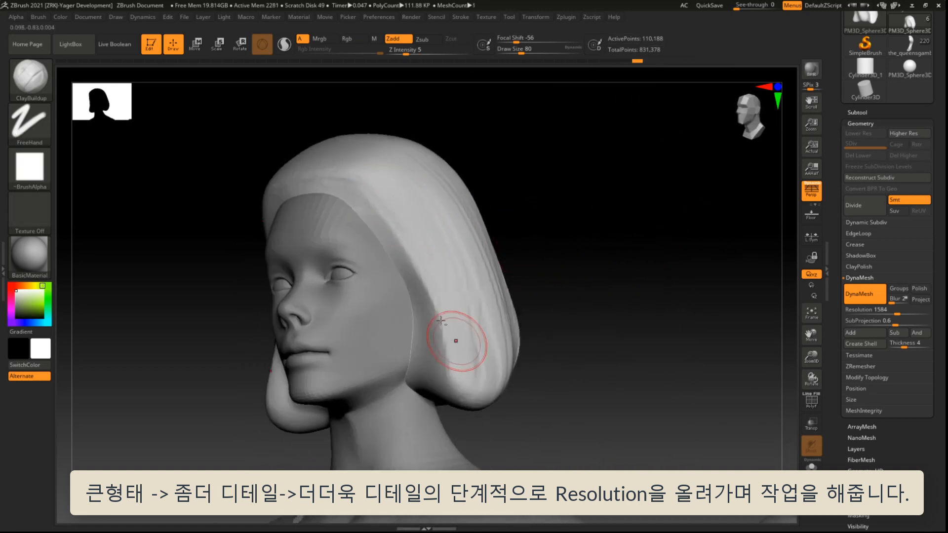
left_click_drag(554, 188, 624, 181)
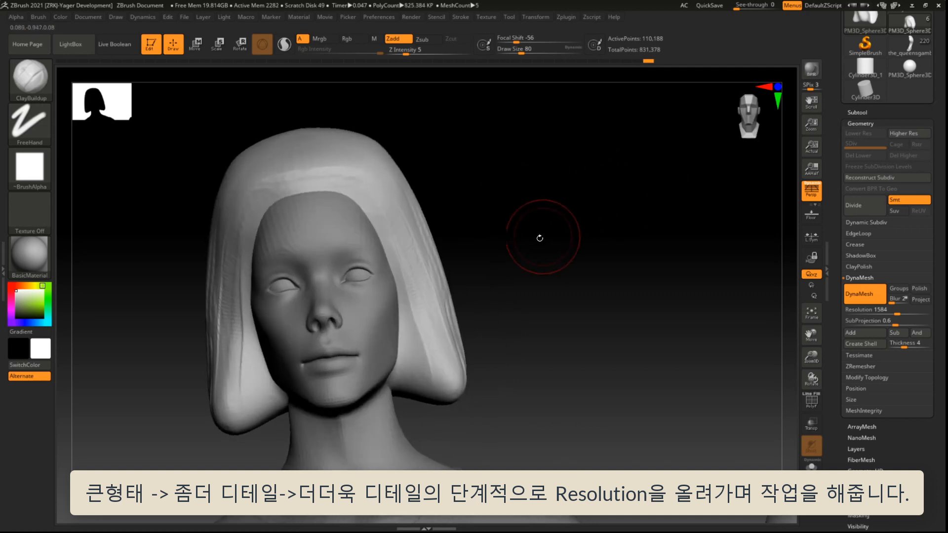
key("shift")
left_click_drag(502, 198, 609, 163, "shift")
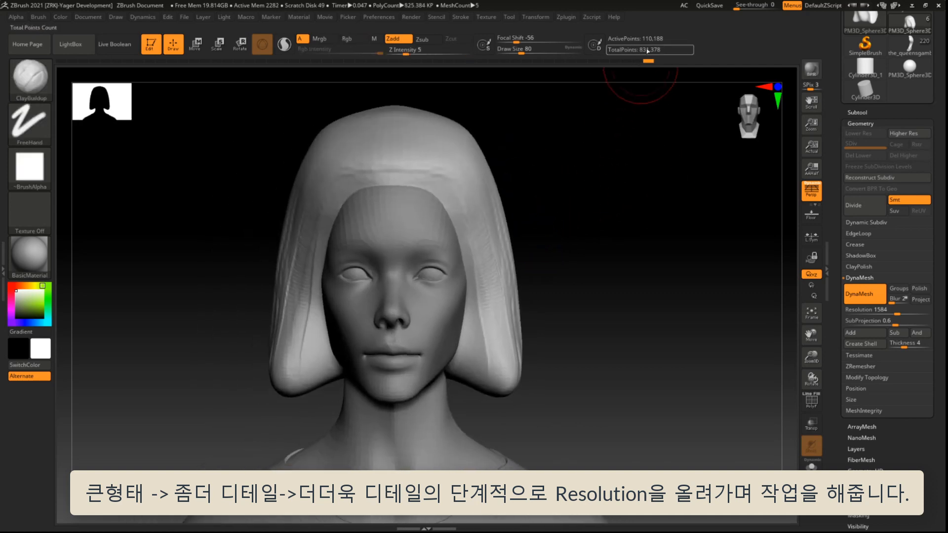
left_click_drag(599, 201, 571, 223, "alt")
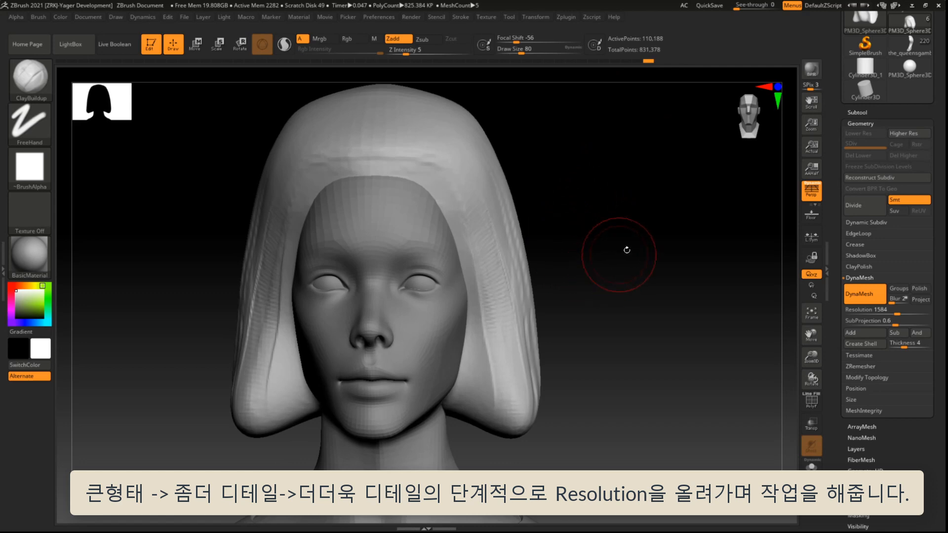
left_click_drag(627, 250, 602, 253, "shift")
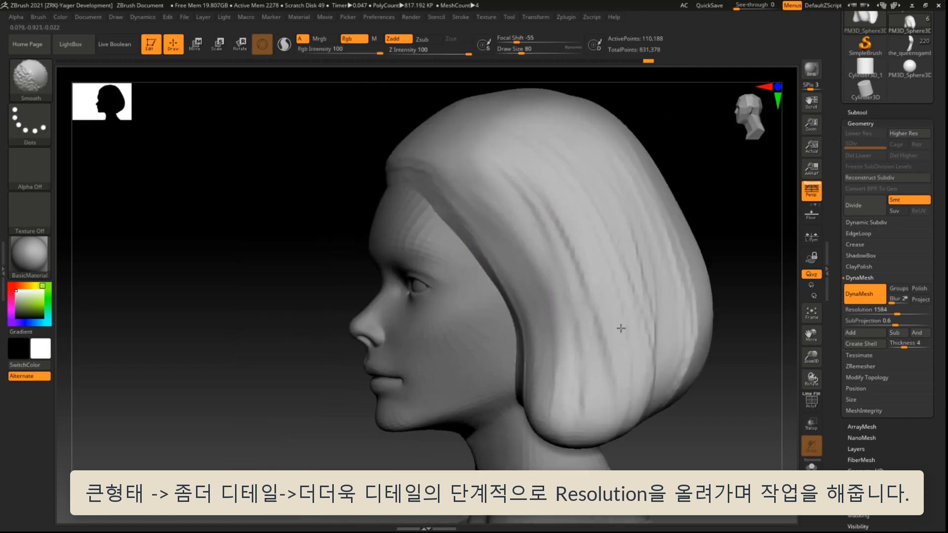
left_click_drag(740, 205, 681, 186)
mouse_move(276, 224)
left_mouse_down()
mouse_move(319, 248)
mouse_move(660, 247)
mouse_move(691, 213)
mouse_move(672, 303)
left_mouse_up()
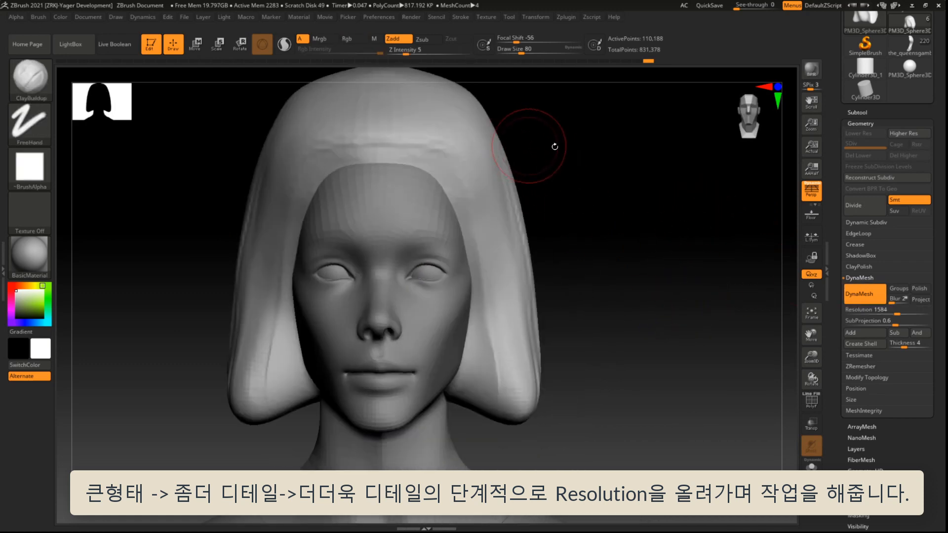
Lower the DynaMesh resolution to 416 and recalculate the hair mesh.
left_click_drag(673, 264, 711, 306, "alt")
left_click_drag(895, 314, 871, 315)
left_click_drag(674, 173, 704, 284, "ctrl")
left_click_drag(628, 224, 621, 248, "alt")
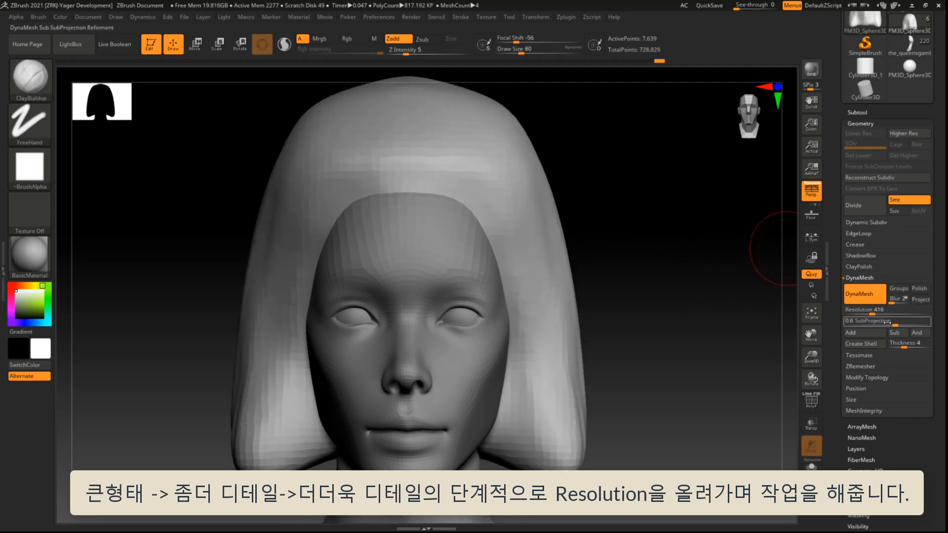
Set the DynaMesh resolution to 896 and recalculate the hair mesh.
left_click_drag(882, 311, 880, 313)
left_click_drag(681, 224, 731, 343, "ctrl")
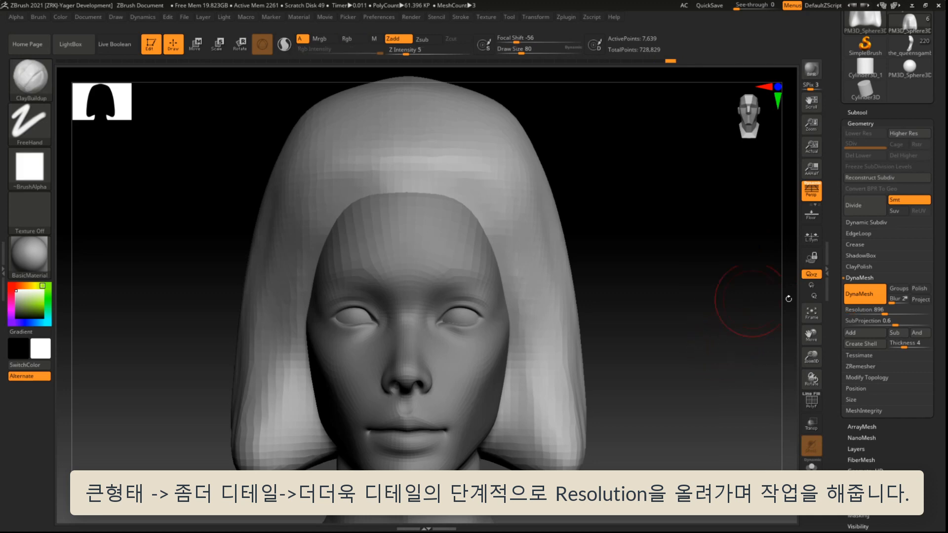
left_click_drag(525, 213, 556, 279, "shift")
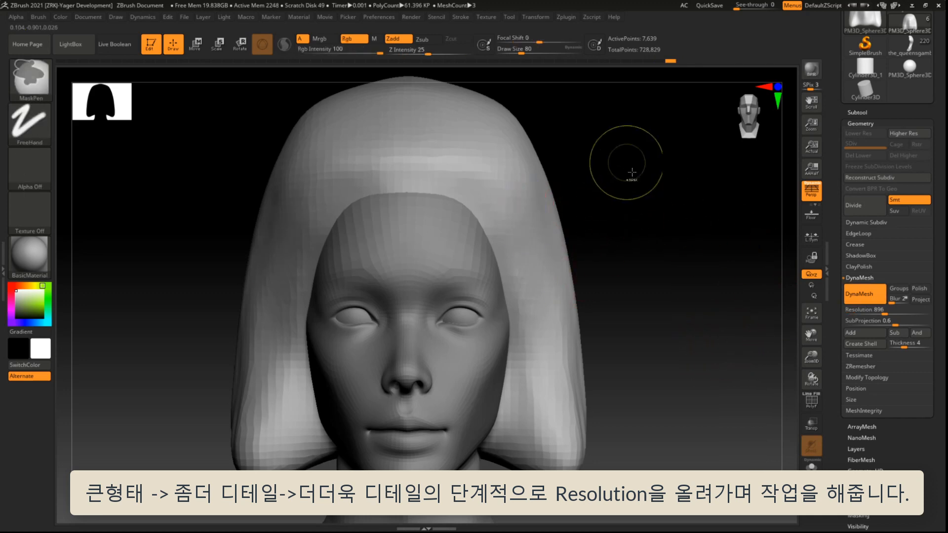
left_click_drag(626, 164, 664, 239, "ctrl")
mouse_move(660, 279)
left_mouse_down()
mouse_move(647, 264)
mouse_move(671, 280)
mouse_move(660, 279)
left_mouse_up()
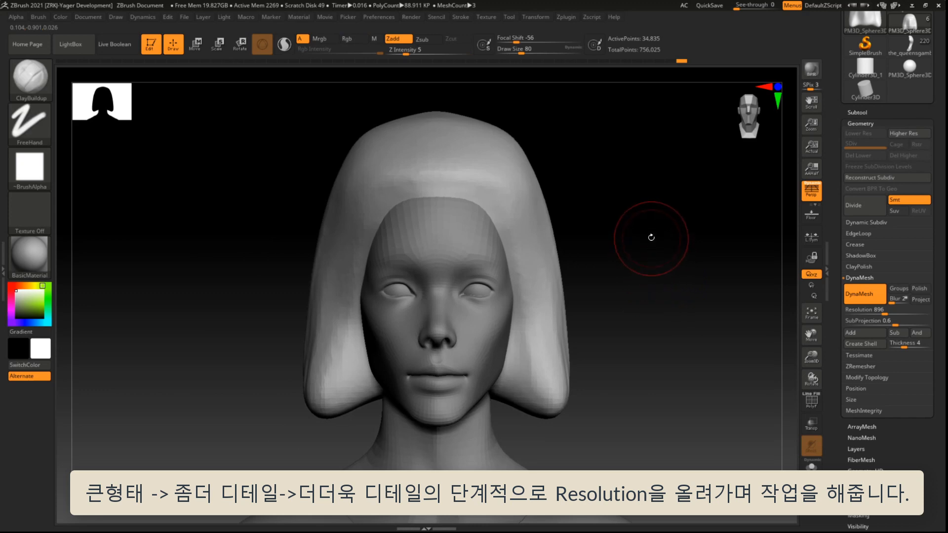
Set ClayBuildup to draw size 36 and Z Intensity 22 and sculpt a wavy strand on the side of the hair.
mouse_move(649, 209)
left_mouse_down("alt")
mouse_move(660, 229)
mouse_move(623, 247)
left_mouse_up("alt")
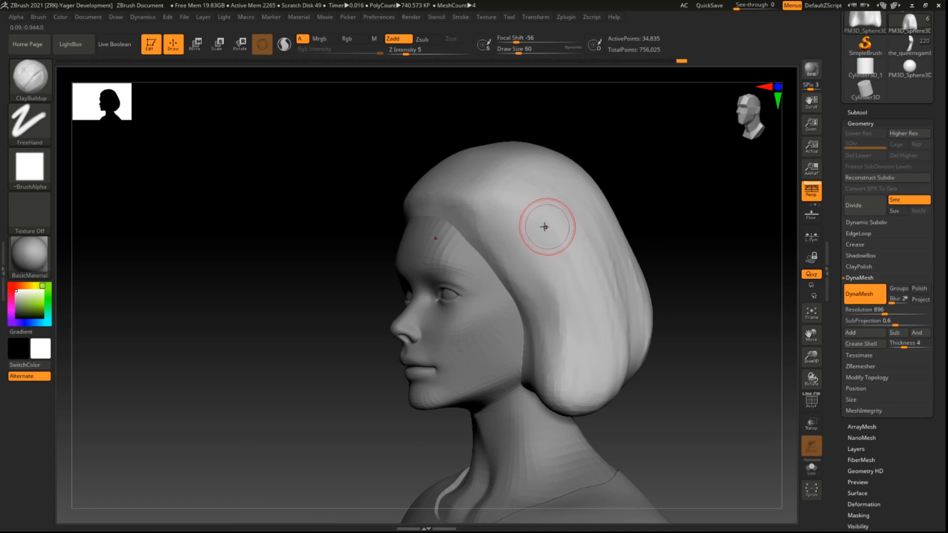
mouse_move(544, 227)
left_mouse_down()
mouse_move(525, 227)
mouse_move(567, 291)
mouse_move(552, 220)
left_mouse_up()
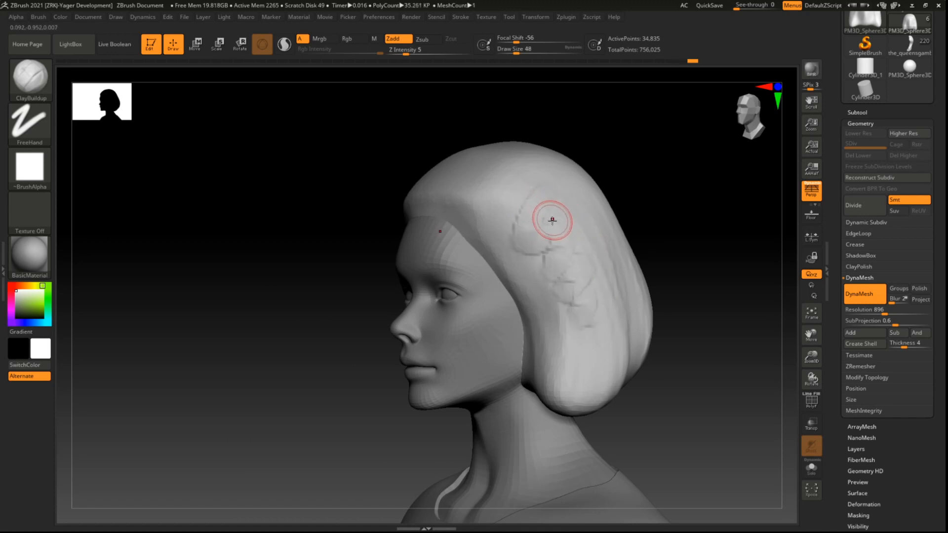
key("bracketleft")
left_click_drag(406, 50, 425, 50)
mouse_move(545, 191)
left_mouse_down()
mouse_move(528, 241)
mouse_move(561, 271)
mouse_move(597, 328)
mouse_move(582, 274)
left_mouse_up()
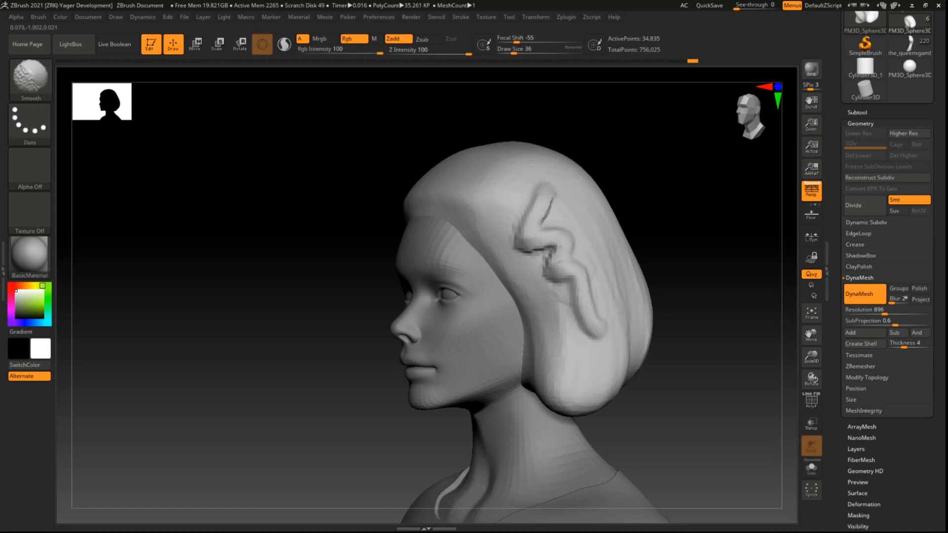
Build up a strand along the hair's front edge beside the face and smooth it.
mouse_move(463, 210)
left_mouse_down()
mouse_move(548, 333)
mouse_move(547, 364)
left_mouse_up()
left_click_drag(486, 225, 528, 377, "shift")
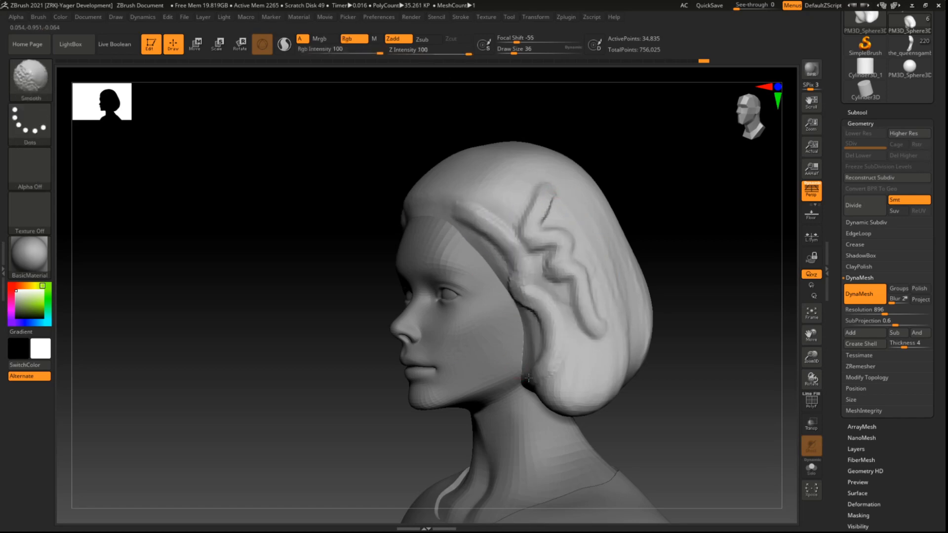
left_click_drag(666, 183, 687, 207, "shift")
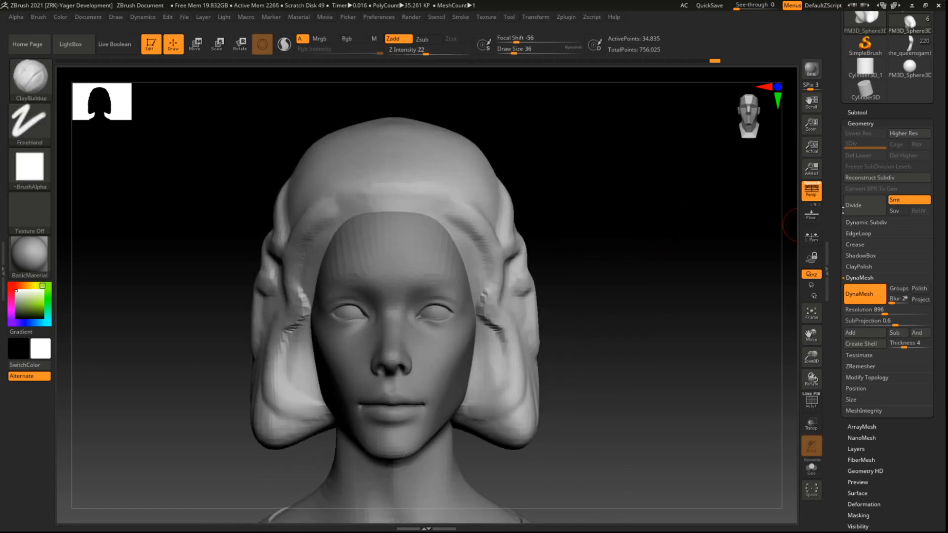
Open the ZRemesher settings and smooth the jagged strand edges beside the face.
scroll(847, 227, "down", 1)
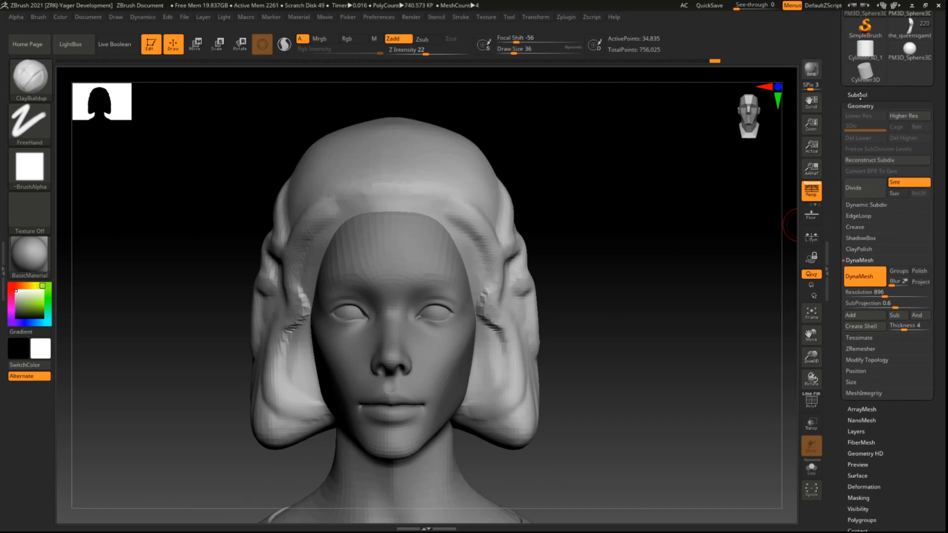
left_click(869, 350)
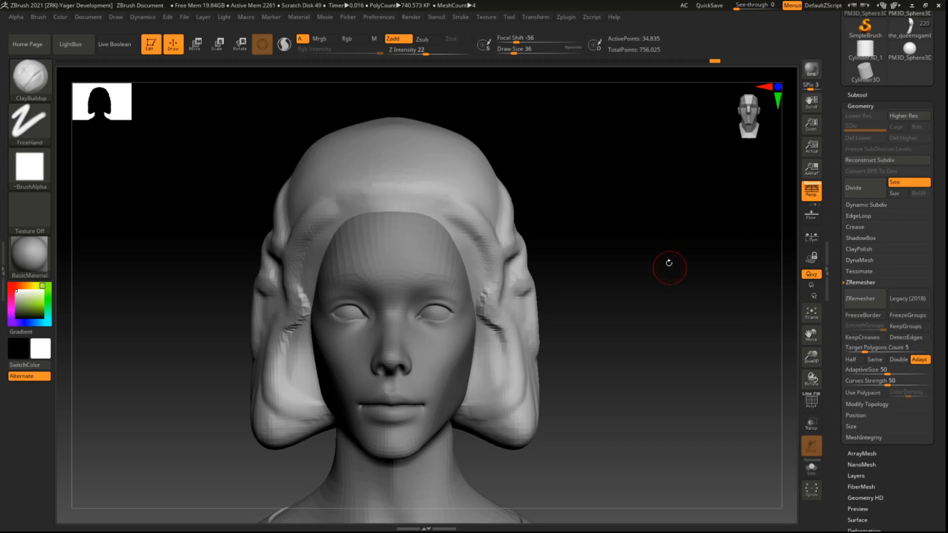
left_click_drag(669, 262, 580, 311)
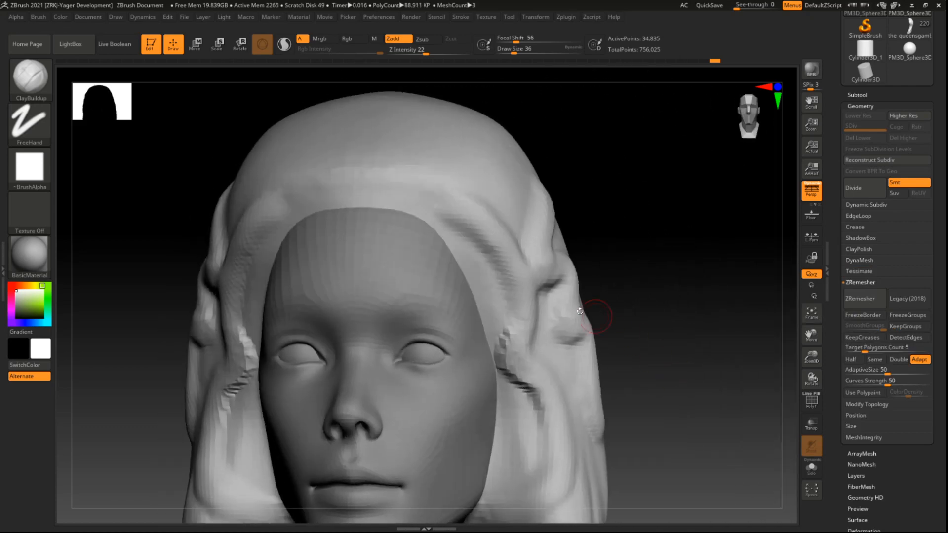
left_click_drag(505, 330, 548, 495, "shift")
Turn on the PolyFrame wireframe and examine the hair's DynaMesh topology from the side and front.
left_click_drag(704, 219, 740, 163, "alt")
left_click_drag(770, 257, 747, 316)
left_click(815, 403)
left_click_drag(726, 270, 681, 239, "alt")
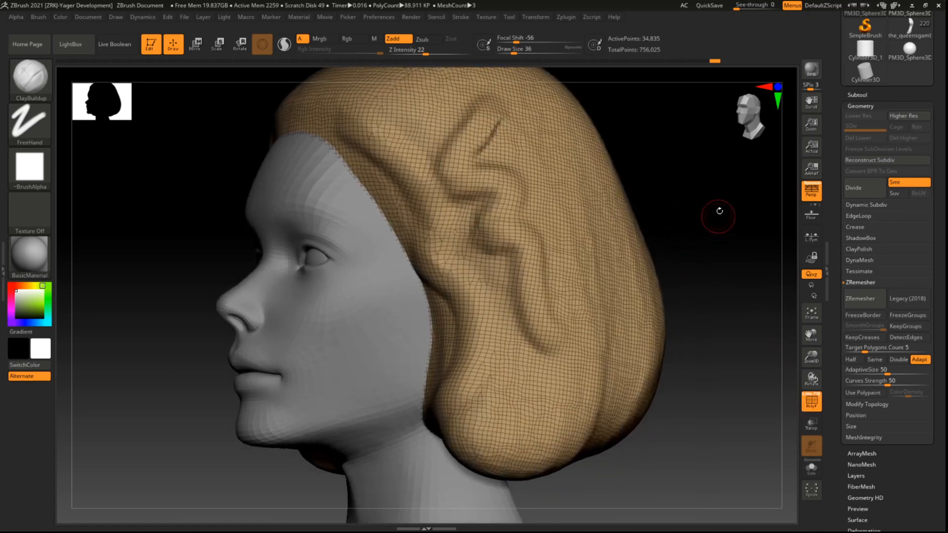
left_click_drag(704, 183, 648, 227, "alt")
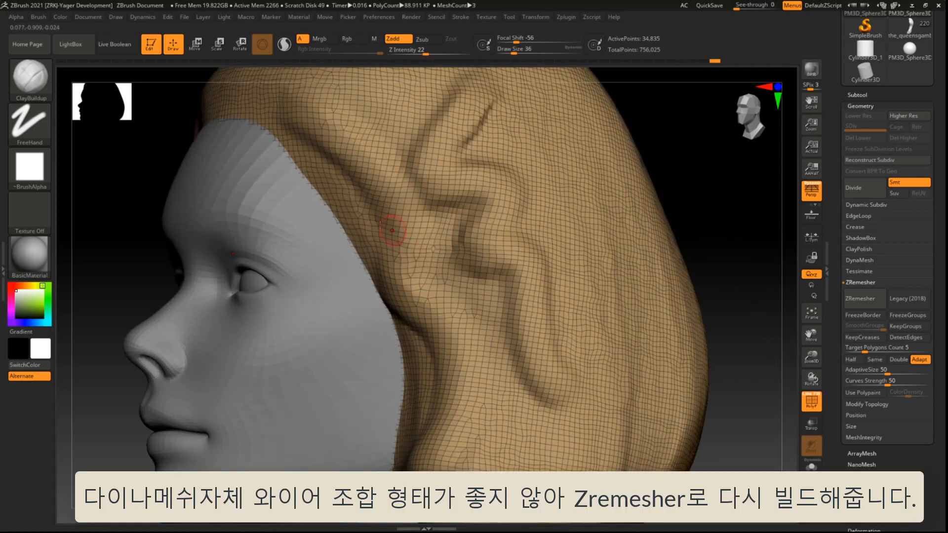
left_click_drag(717, 223, 685, 210)
left_click_drag(649, 222, 669, 242)
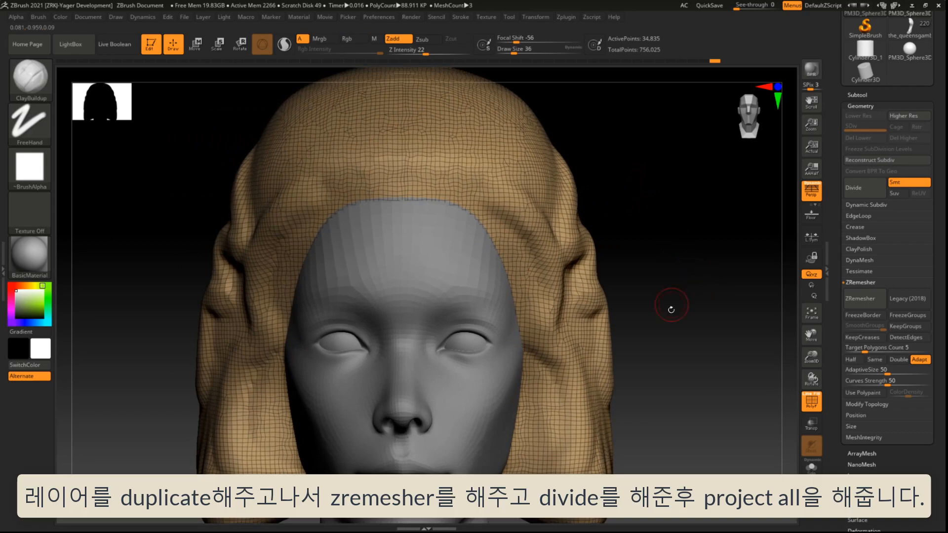
left_click_drag(671, 309, 667, 284, "alt")
left_click_drag(711, 302, 654, 310)
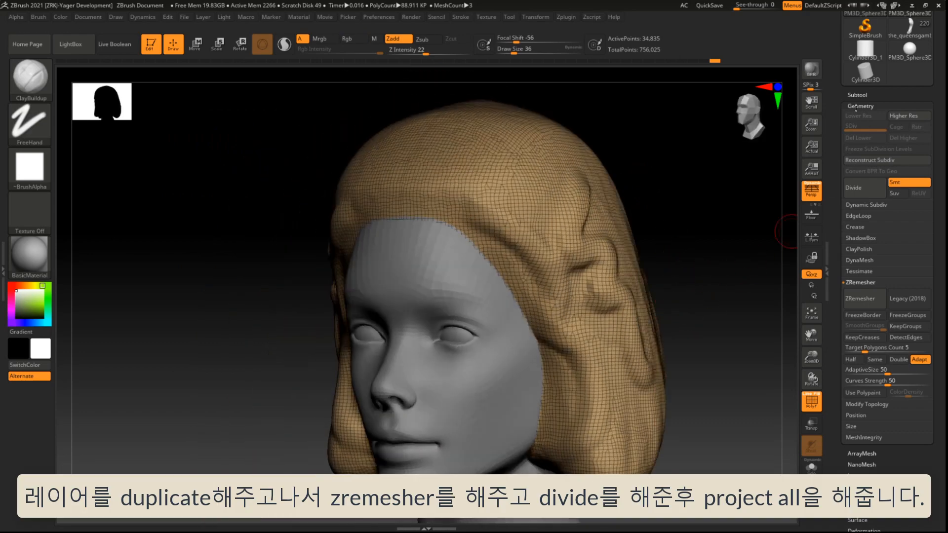
Turn off the PolyFrame wireframe and duplicate the sculpted hair subtool.
left_click(815, 406)
left_click(858, 95)
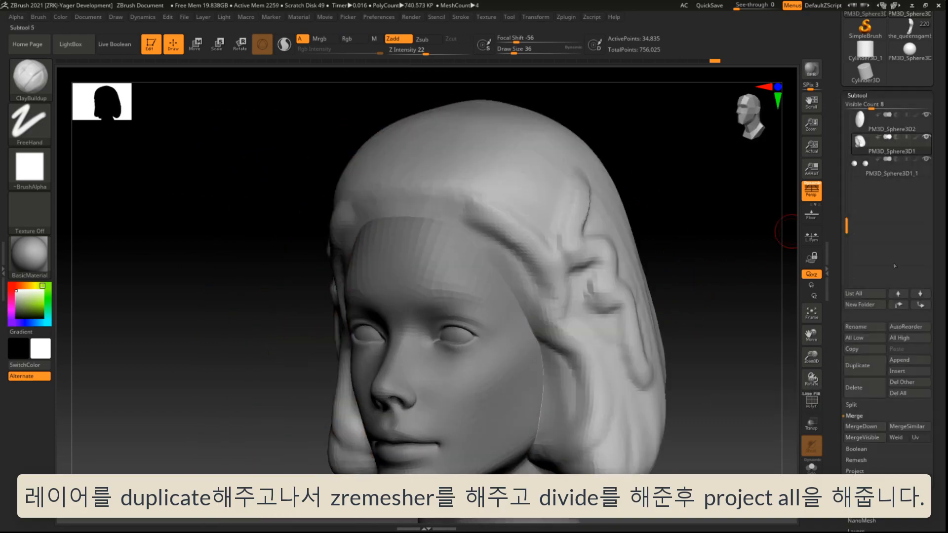
left_click(864, 370)
left_click_drag(688, 335, 706, 321)
Retopologize the duplicated hair subtool with ZRemesher.
left_click_drag(867, 528, 868, 383)
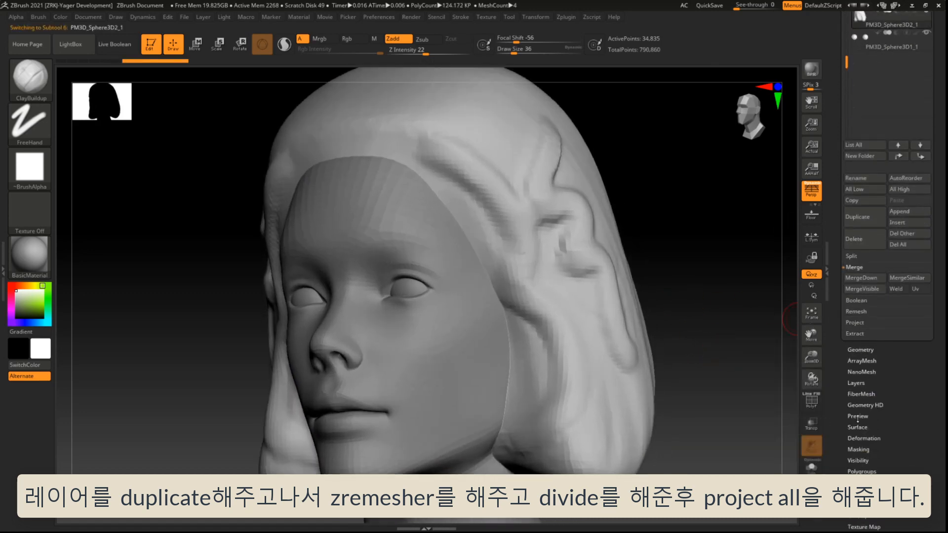
left_click(868, 350)
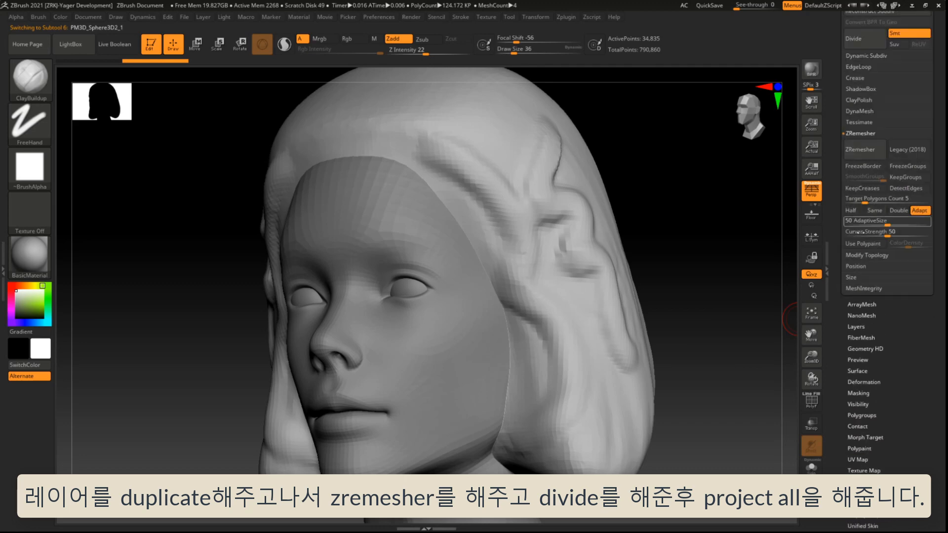
left_click(862, 154)
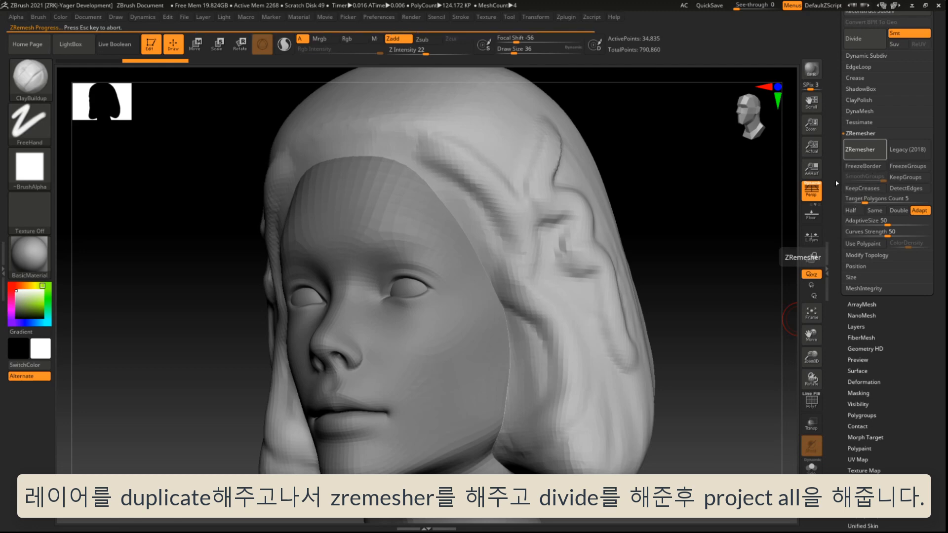
left_click_drag(751, 281, 714, 277)
Hide the original hair subtool and show the PolyFrame wireframe to inspect the duplicate's new topology from the side and front.
left_click_drag(835, 99, 836, 143)
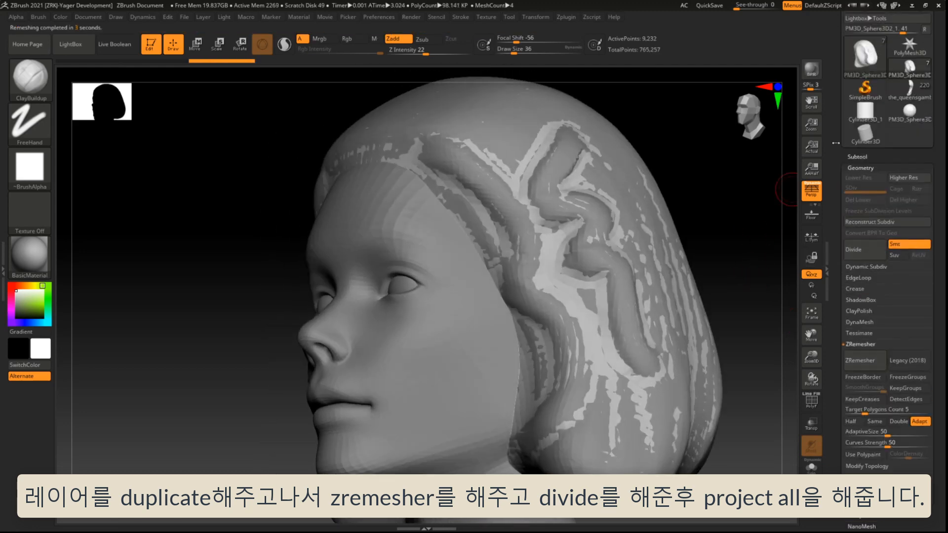
left_click(858, 157)
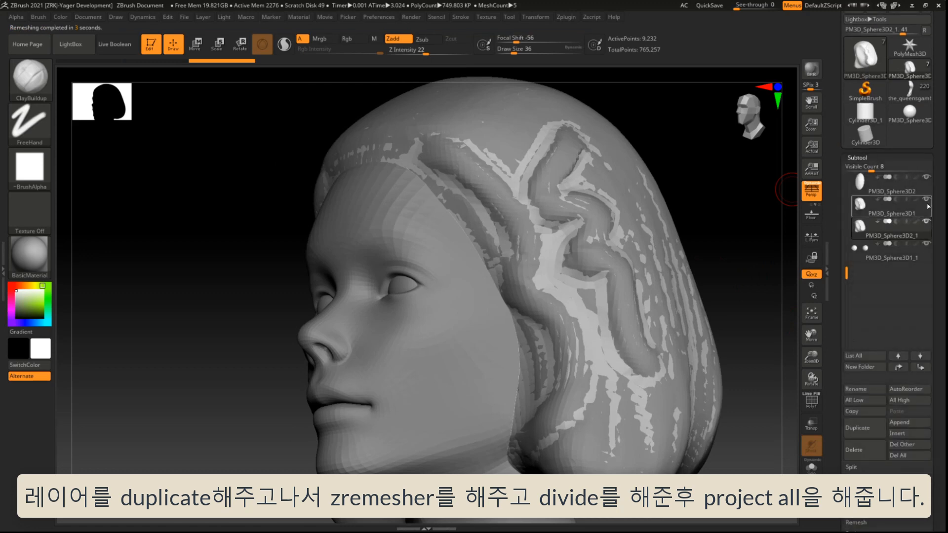
left_click(926, 200)
left_click_drag(783, 315, 767, 301, "alt")
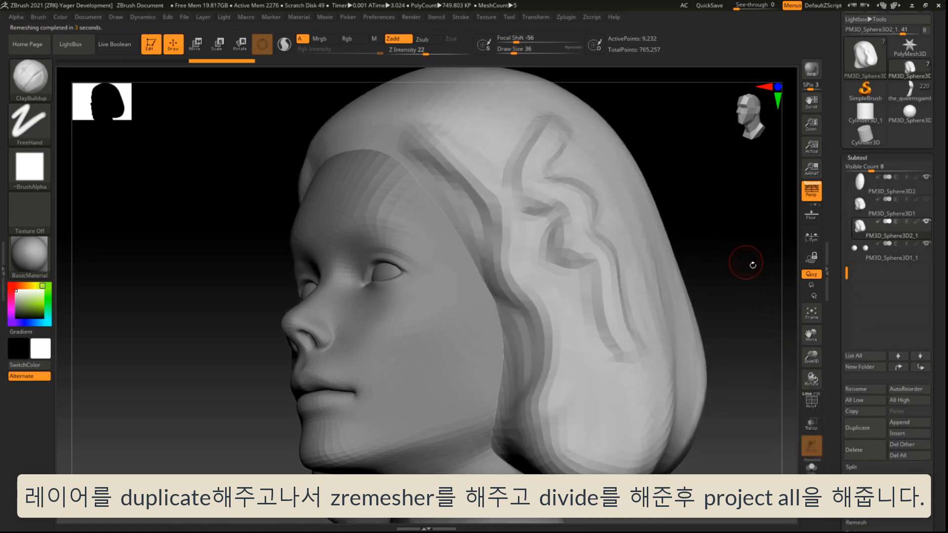
left_click(812, 401)
left_click_drag(713, 255, 702, 290)
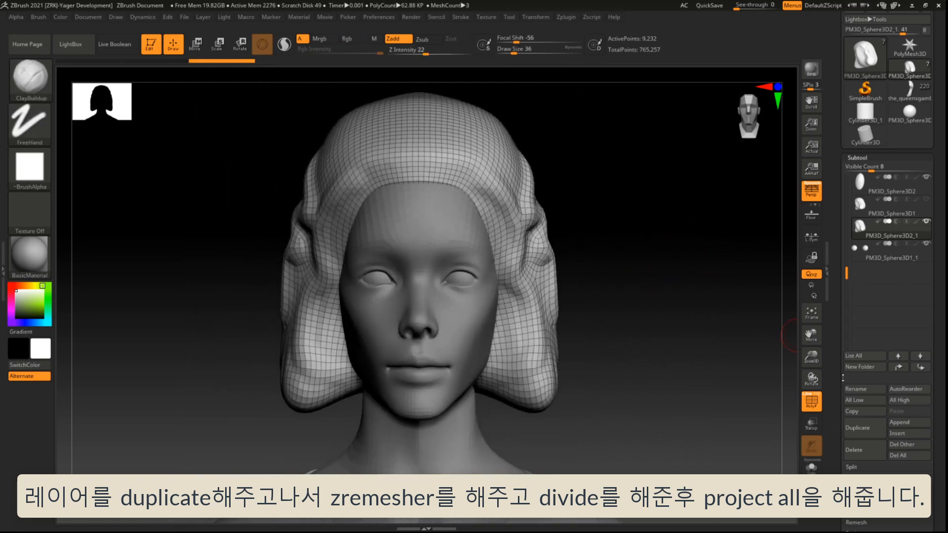
Divide the retopologized hair three times to reach subdivision level 4.
left_click_drag(835, 507, 835, 304)
left_click(864, 359)
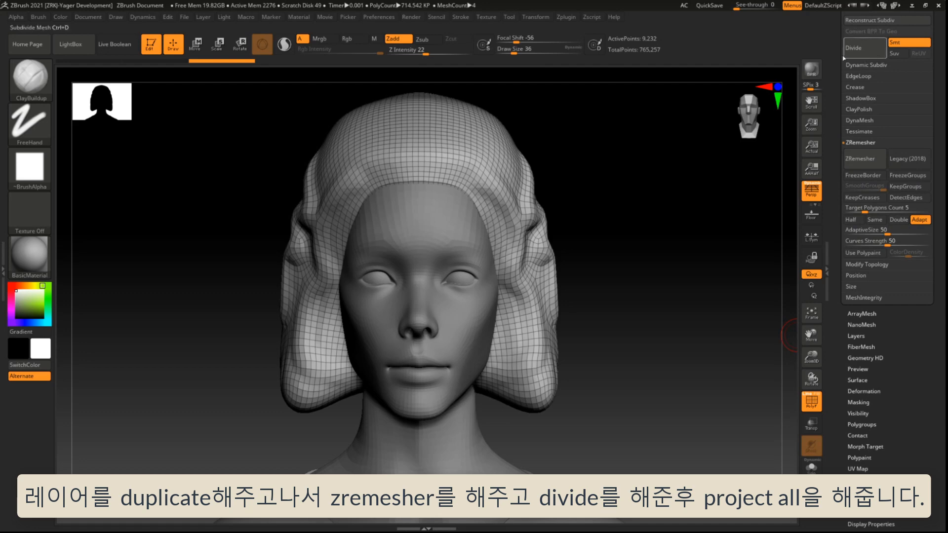
left_click_drag(838, 59, 838, 165)
left_click(866, 156)
left_click(869, 159)
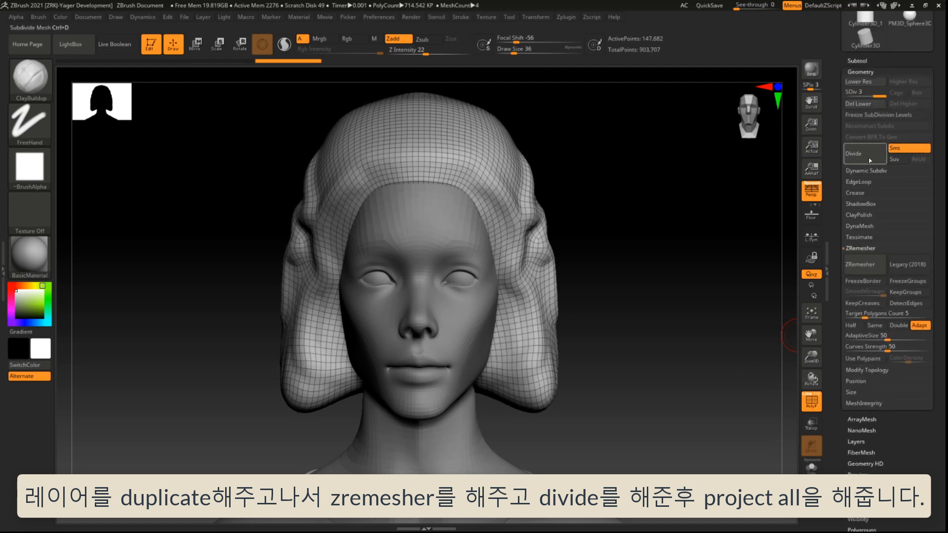
left_click_drag(672, 183, 628, 193, "alt")
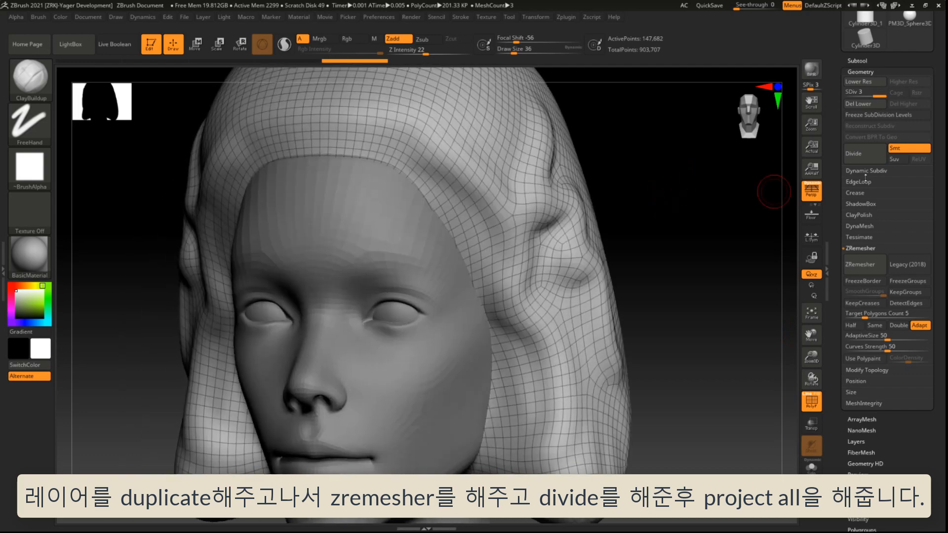
left_click(872, 163)
mouse_move(775, 213)
left_mouse_down()
mouse_move(738, 232)
mouse_move(786, 212)
left_mouse_up()
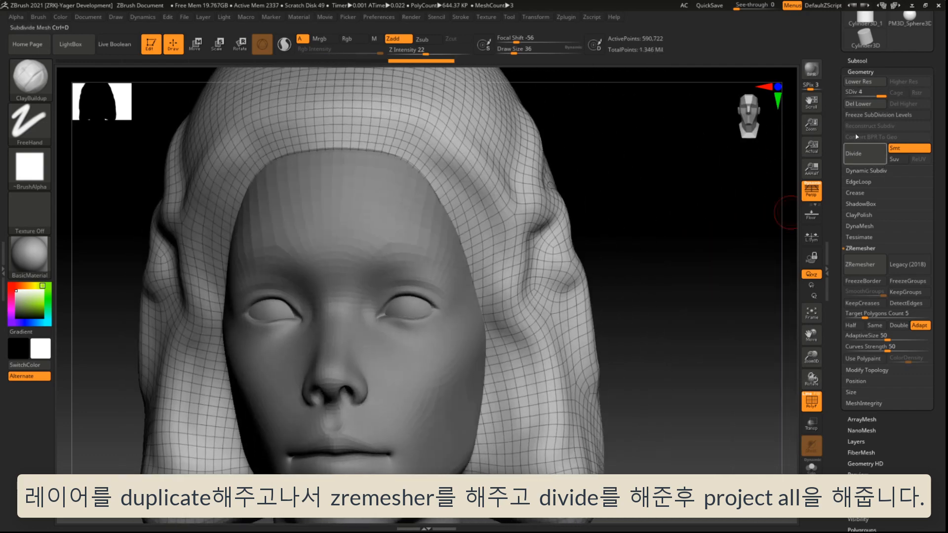
Hide every subtool except the original hair and its retopologized duplicate, and frame the pair.
left_click(857, 60)
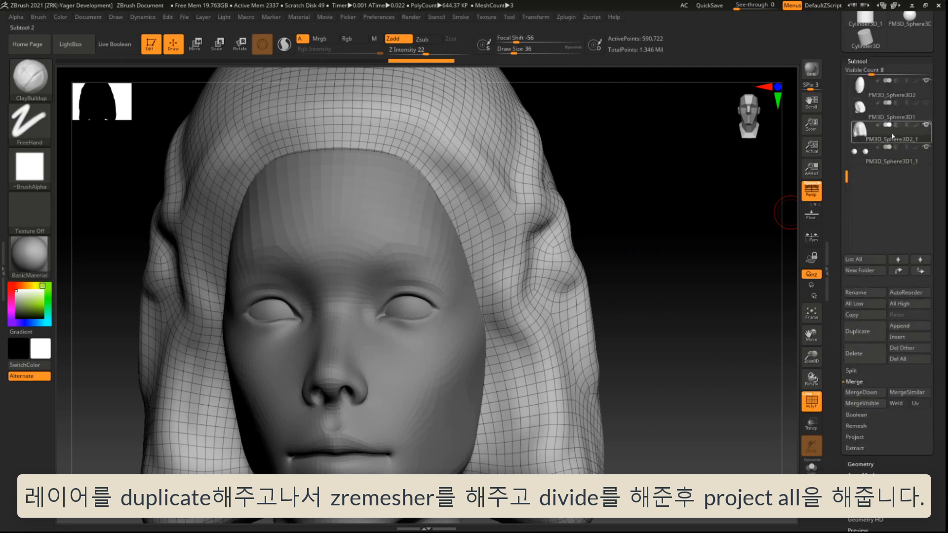
left_click(926, 103, "shift")
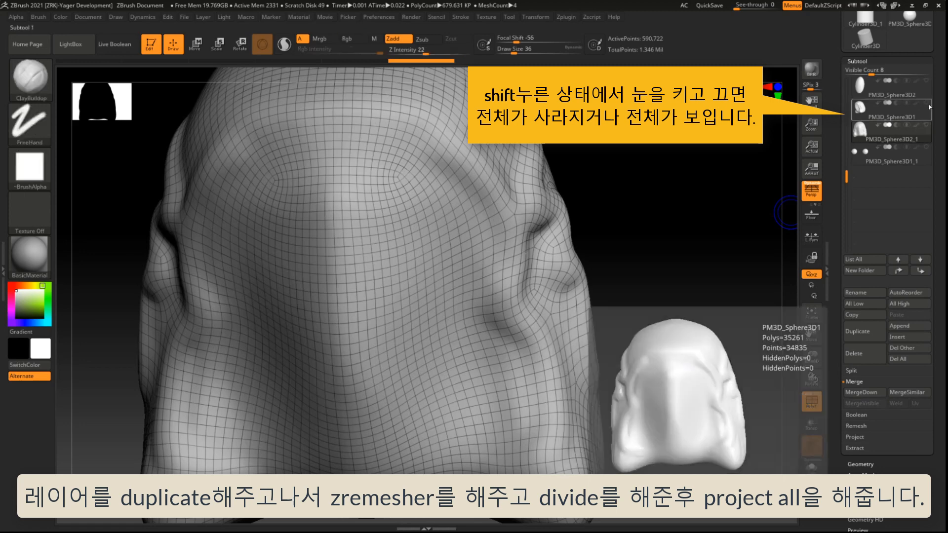
left_click(928, 106)
key("f")
left_click_drag(689, 283, 621, 290)
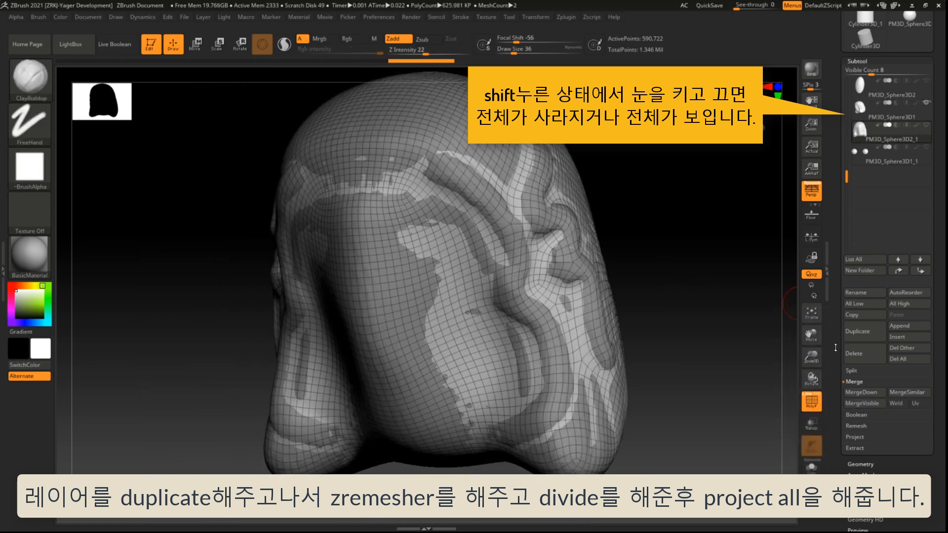
Project the original hair's sculpted detail onto the subdivided duplicate with ProjectAll.
scroll(855, 399, "down", 2)
left_click(854, 385)
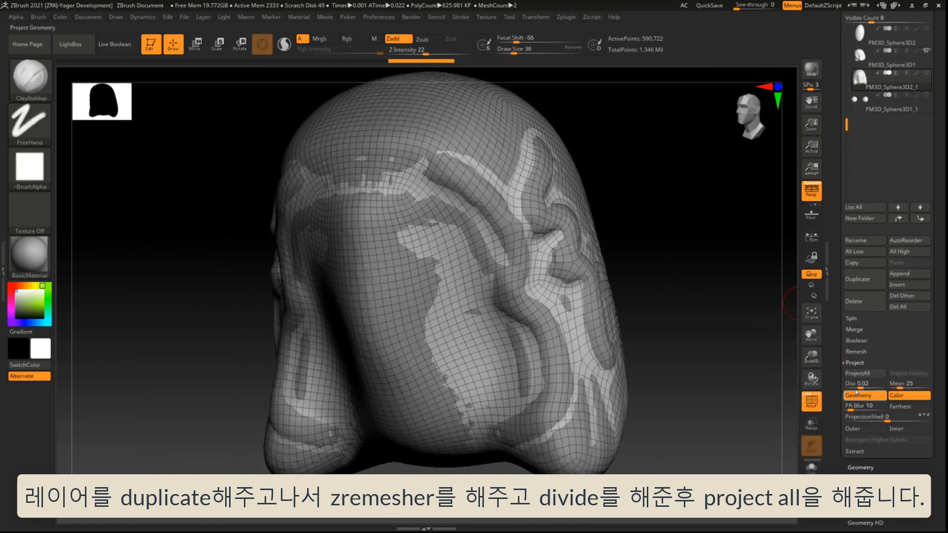
scroll(869, 365, "down", 1)
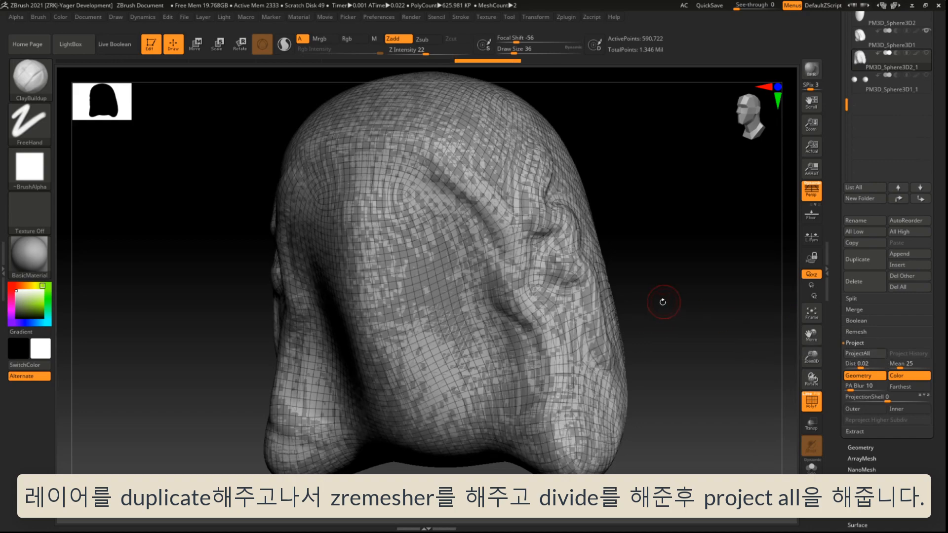
left_click_drag(667, 243, 706, 214)
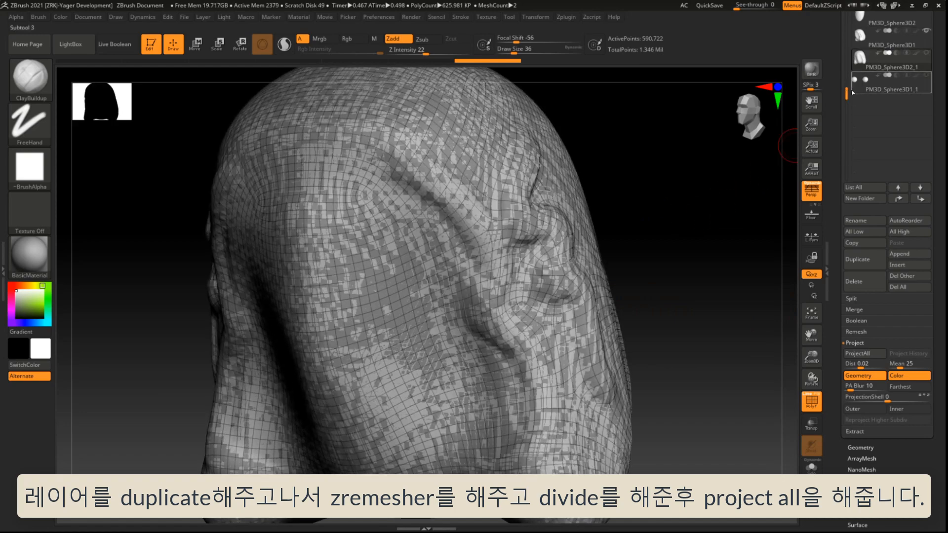
Compare the original hair with the projected duplicate, first with the PolyFrame wireframe and again with it turned off.
left_click_drag(847, 83, 847, 62)
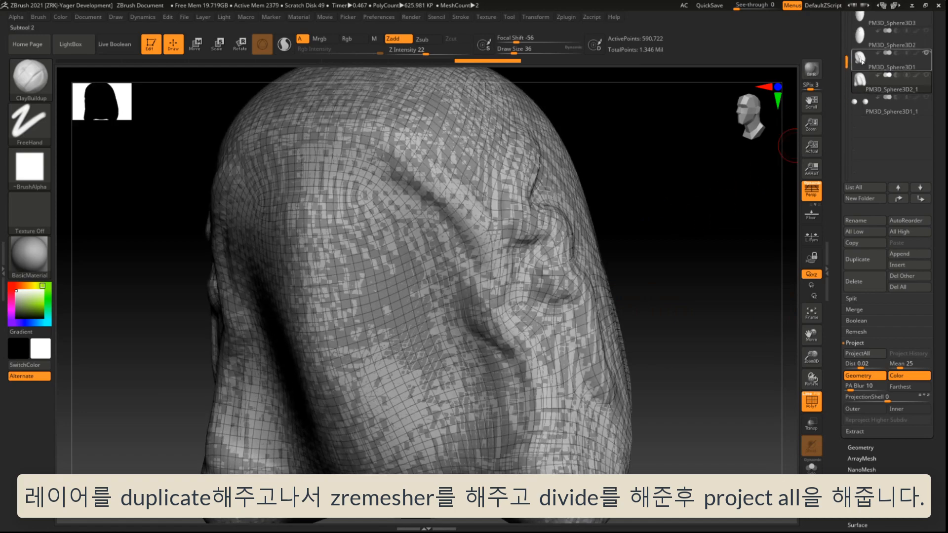
left_click(861, 60)
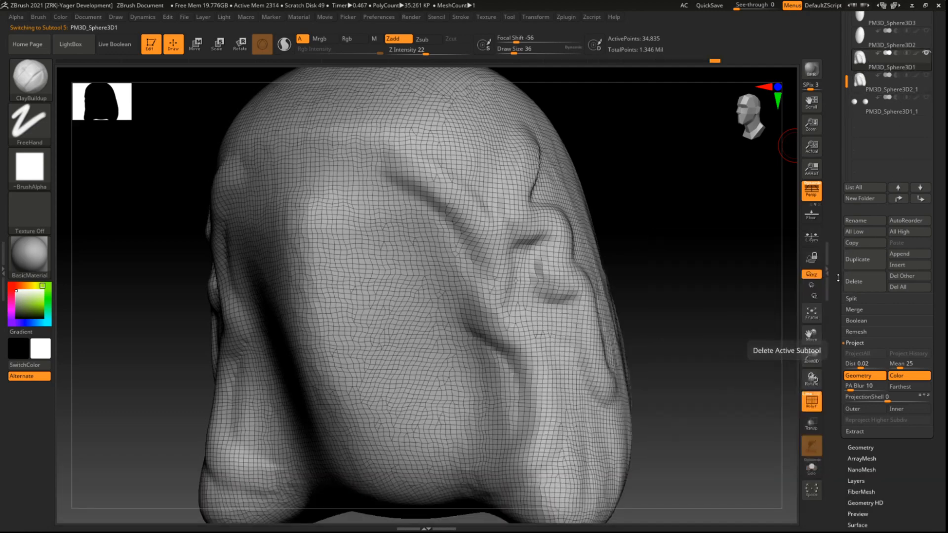
left_click(886, 77)
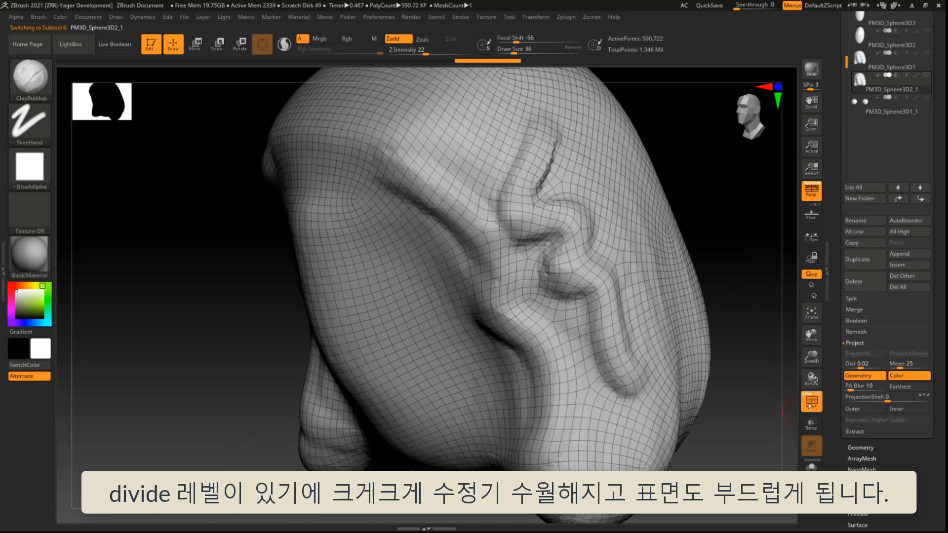
key("shift+f")
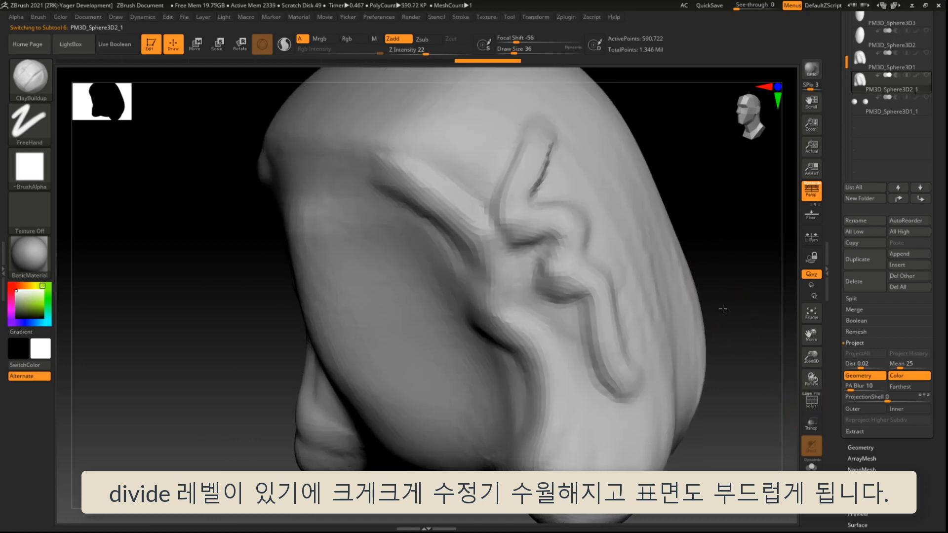
mouse_move(735, 296)
left_mouse_down()
mouse_move(724, 311)
mouse_move(706, 304)
left_mouse_up()
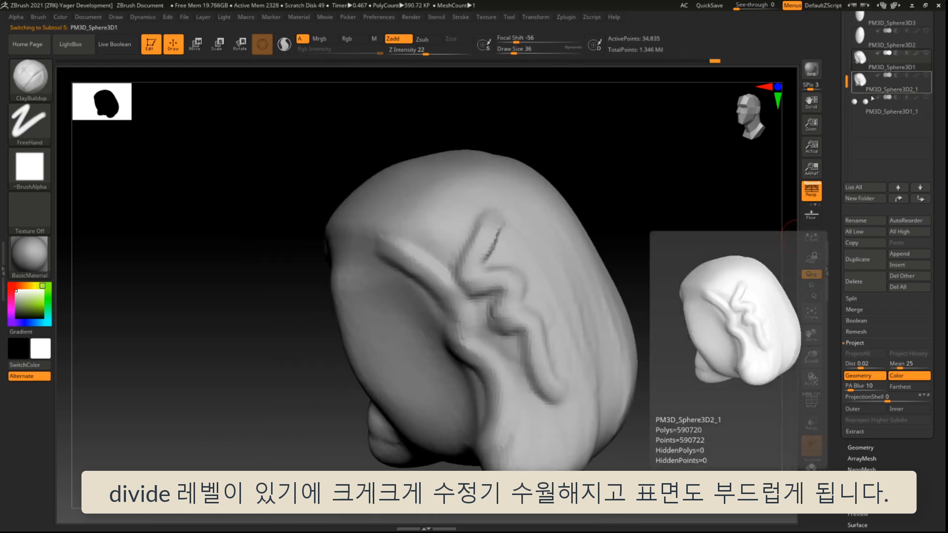
left_click(862, 84)
left_click_drag(703, 213, 714, 224)
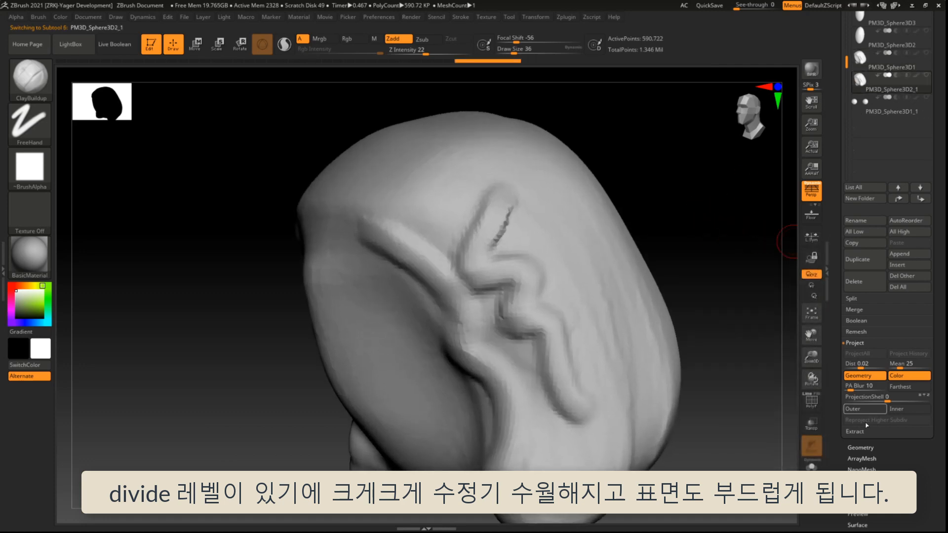
Lower the projected hair duplicate to subdivision level 1.
left_click(874, 447)
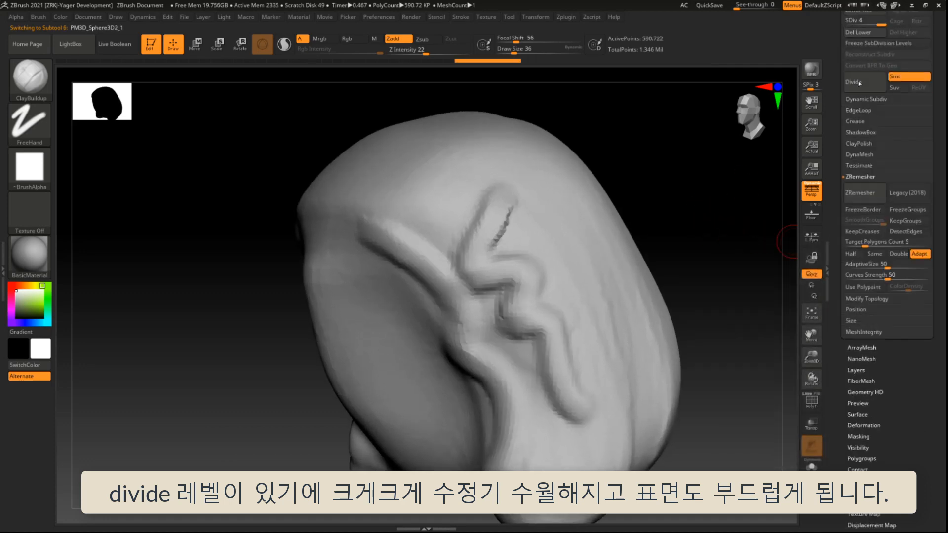
left_click_drag(833, 74, 834, 172)
left_click(866, 111)
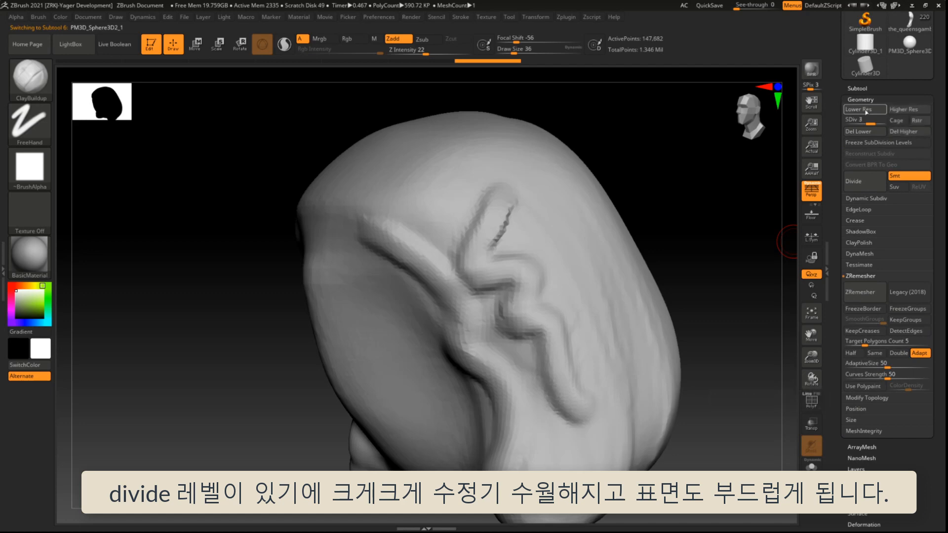
left_click(862, 111)
left_click(856, 112)
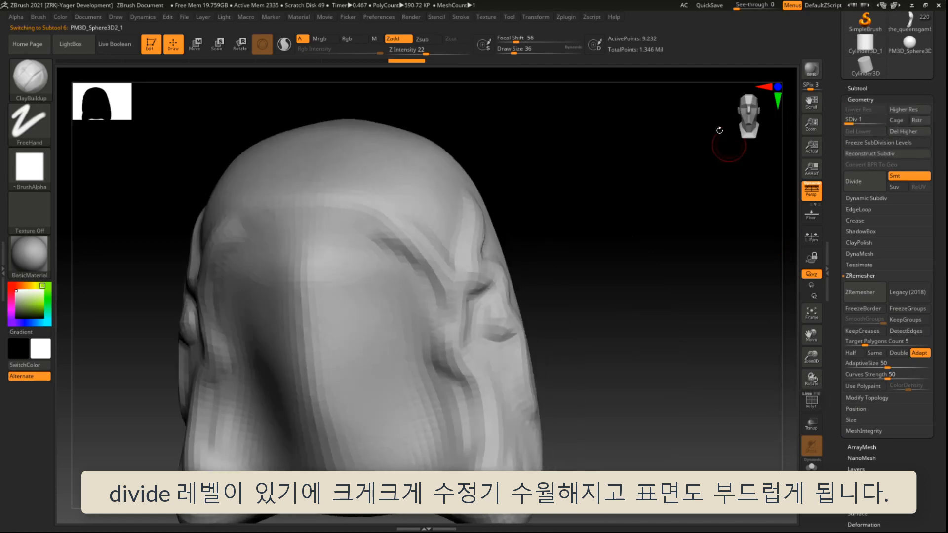
Switch to the Move brush at draw size 299 and reshape the hair's silhouette, pulling its sides outward.
key("b")
key("m")
key("v")
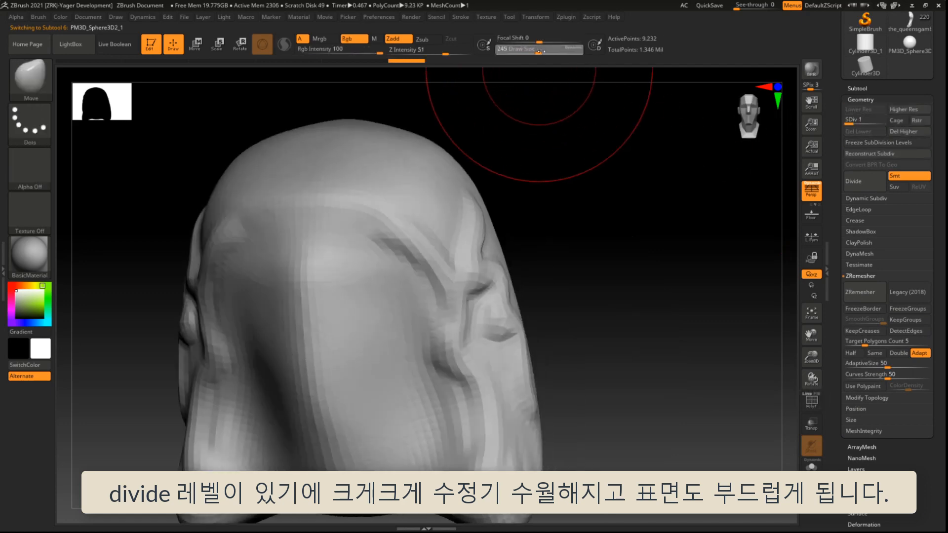
left_click_drag(497, 337, 578, 338)
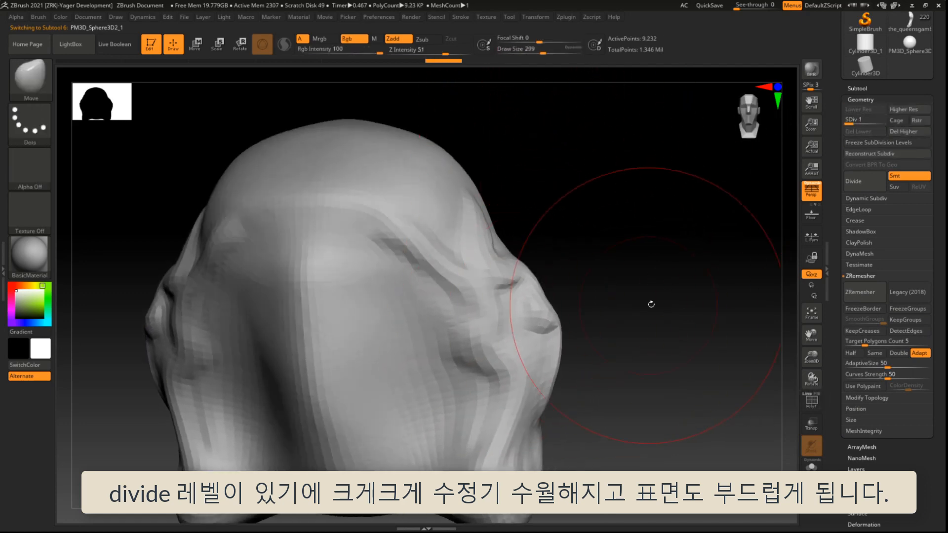
mouse_move(651, 305)
left_mouse_down()
mouse_move(489, 345)
mouse_move(501, 359)
left_mouse_up()
left_click_drag(442, 393, 528, 387)
left_click_drag(565, 291, 606, 284)
left_click_drag(655, 250, 691, 246)
left_click_drag(527, 216, 528, 245)
mouse_move(620, 242)
left_mouse_down()
mouse_move(673, 246)
mouse_move(673, 254)
left_mouse_up()
left_click_drag(524, 384, 504, 382)
Push the hair's front surface inward at the face opening with the Move brush, working from the side.
mouse_move(647, 300)
left_mouse_down("alt")
mouse_move(671, 322)
mouse_move(367, 357)
mouse_move(315, 297)
mouse_move(315, 313)
left_mouse_up("alt")
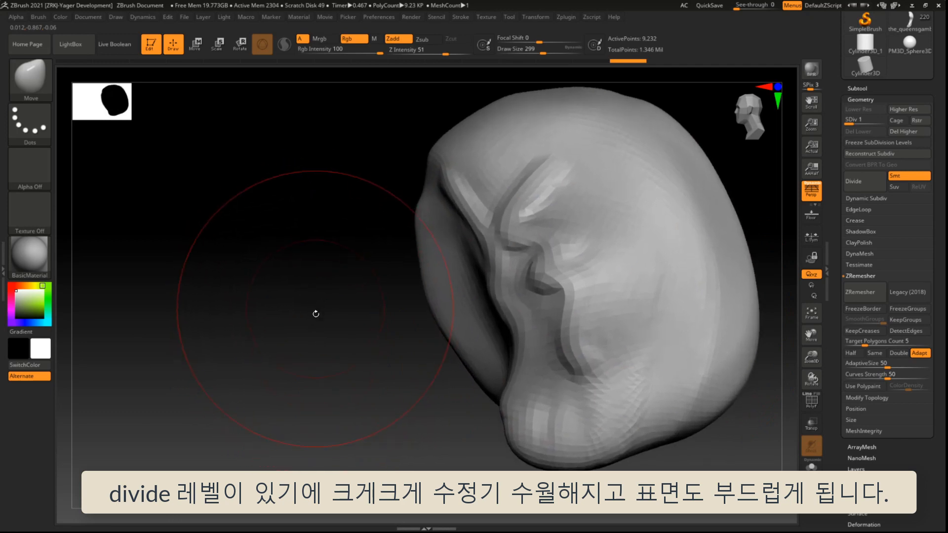
mouse_move(330, 350)
left_mouse_down()
mouse_move(349, 338)
mouse_move(331, 334)
left_mouse_up()
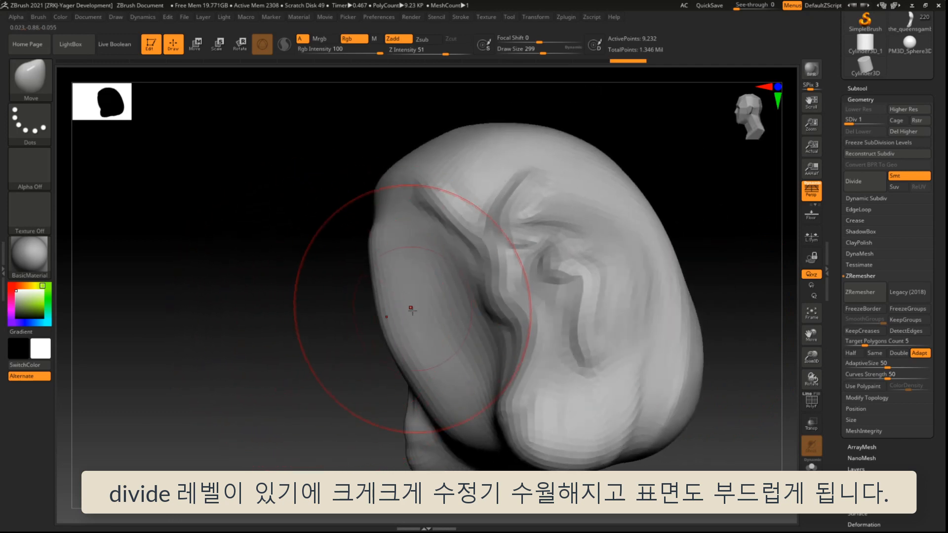
left_click_drag(411, 309, 438, 364)
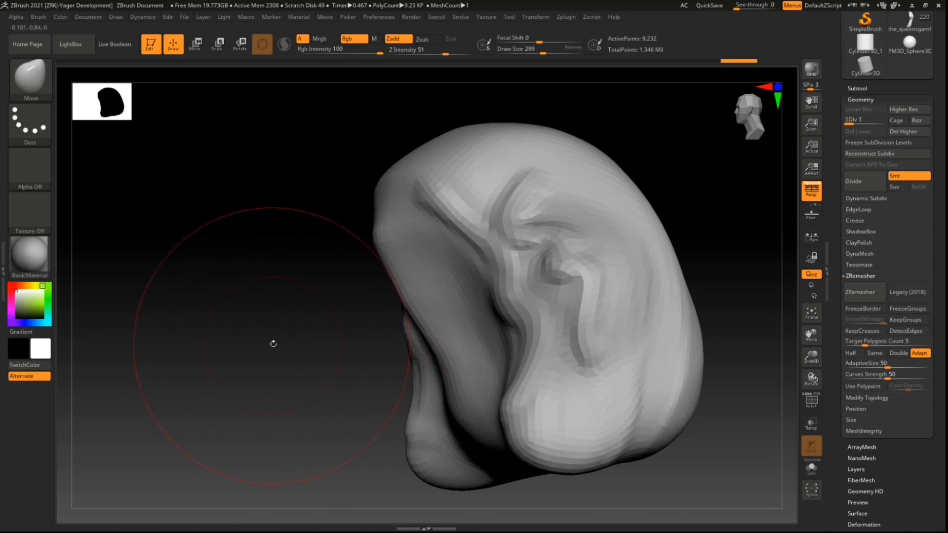
mouse_move(273, 343)
left_mouse_down()
mouse_move(539, 280)
mouse_move(474, 262)
mouse_move(574, 291)
mouse_move(592, 212)
left_mouse_up()
mouse_move(599, 279)
left_mouse_down()
mouse_move(481, 291)
mouse_move(533, 304)
mouse_move(571, 296)
mouse_move(652, 220)
mouse_move(677, 271)
left_mouse_up()
Select the original hair subtool to compare its shape with the reshaped duplicate from the front.
left_click(857, 89)
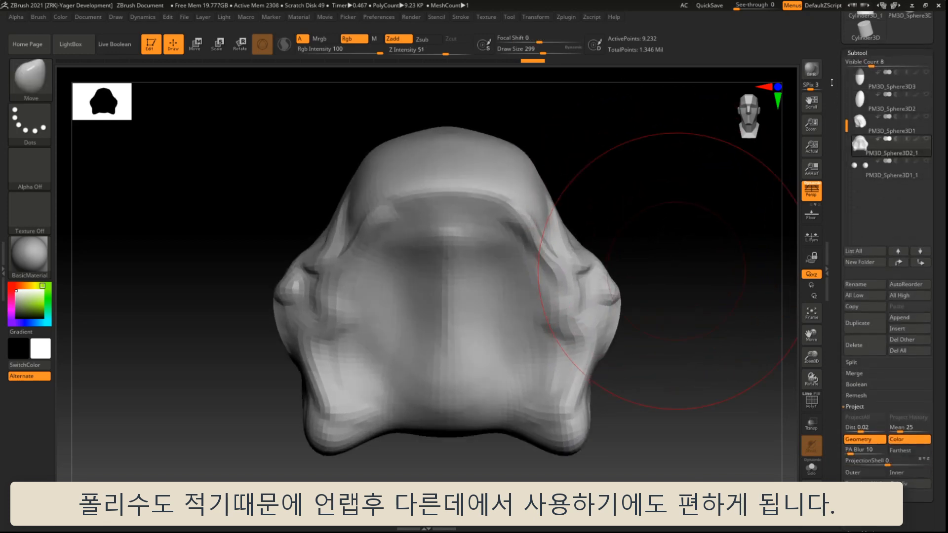
left_click_drag(695, 313, 664, 317)
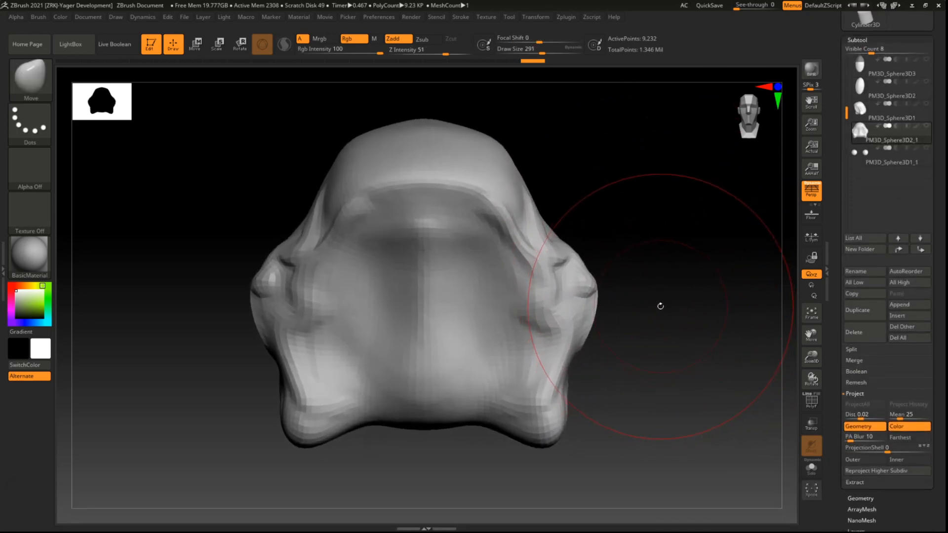
left_click(865, 115)
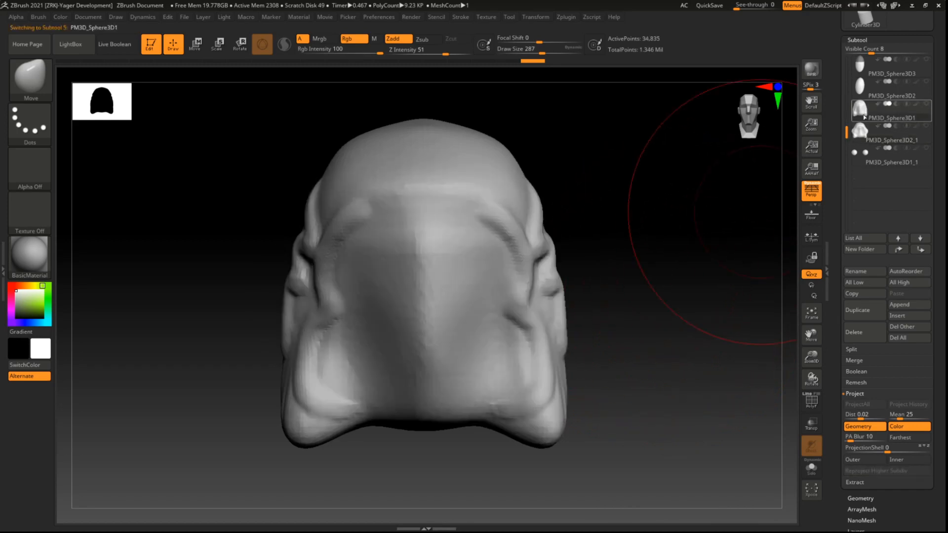
Delete the original DynaMesh hair subtool PM3D_Sphere3D1, accepting that the deletion cannot be undone.
mouse_move(695, 267)
left_mouse_down()
mouse_move(658, 271)
mouse_move(692, 270)
left_mouse_up()
left_click(859, 330)
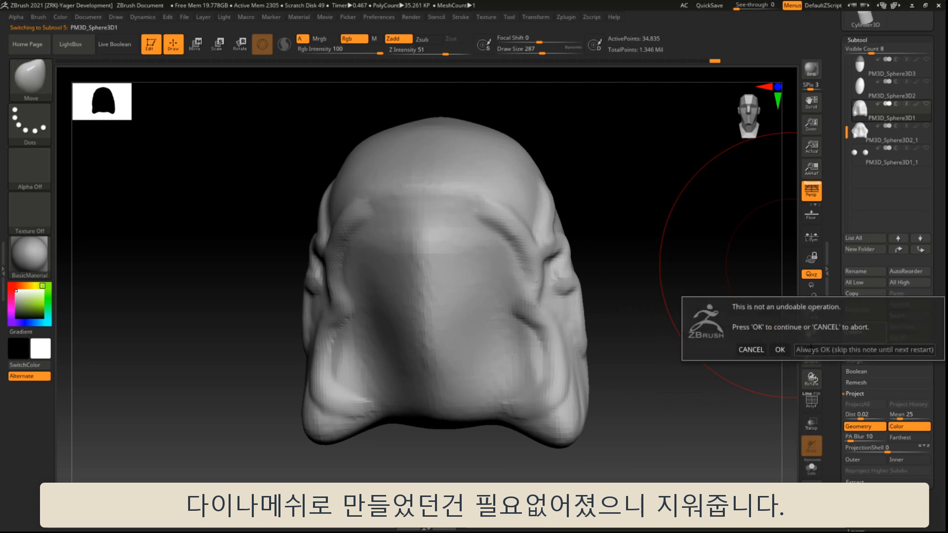
left_click(779, 350)
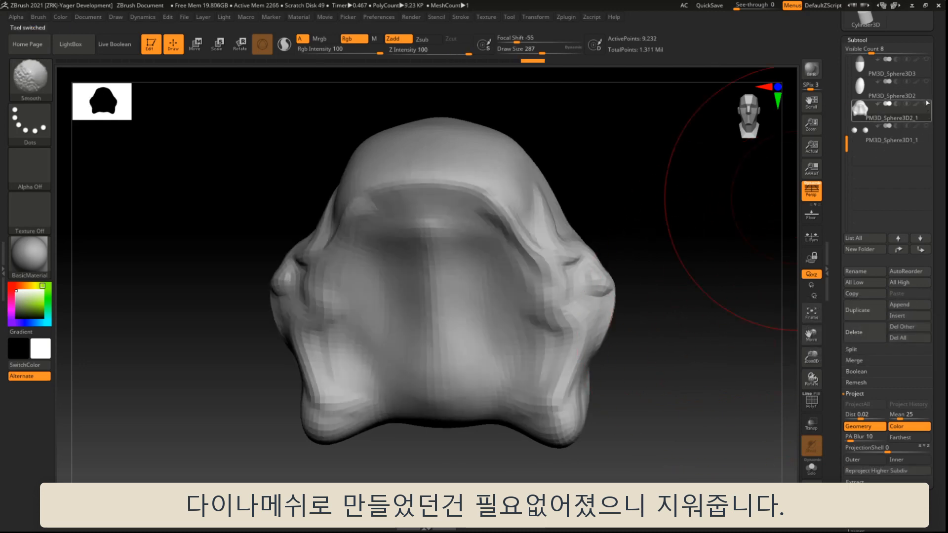
Make the body and other subtools visible around the retopologized hair and reduce the Move brush's draw size to 47.
left_click_drag(691, 265, 645, 268)
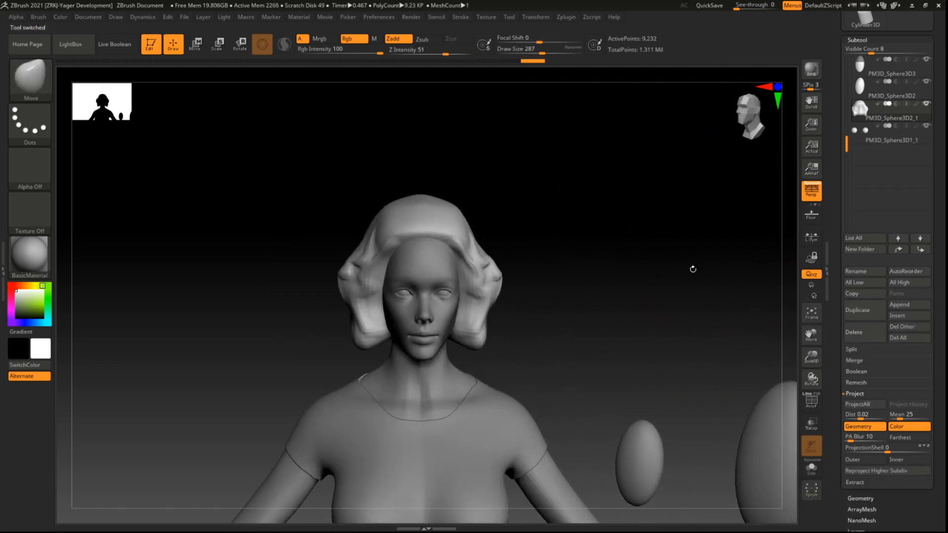
mouse_move(606, 321)
left_mouse_down("alt")
mouse_move(597, 244)
mouse_move(609, 243)
left_mouse_up("alt")
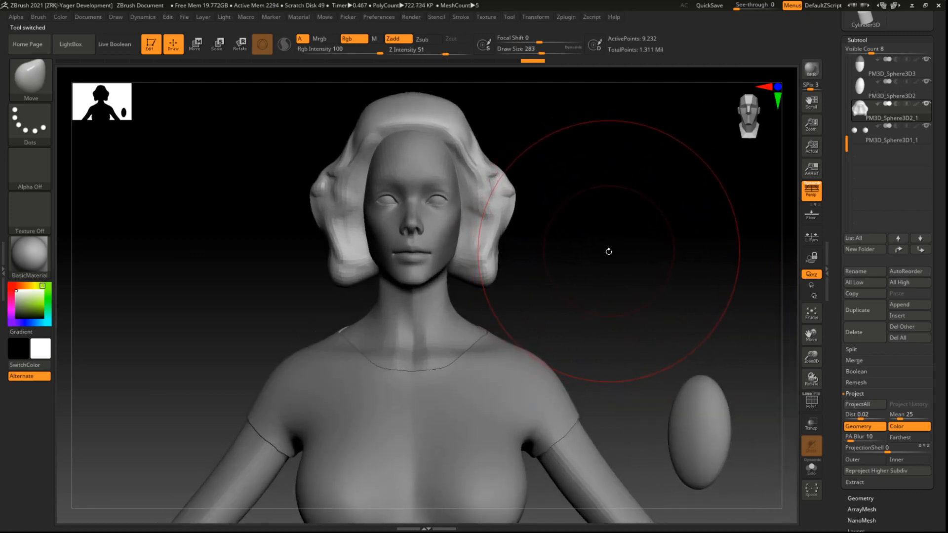
key("[")
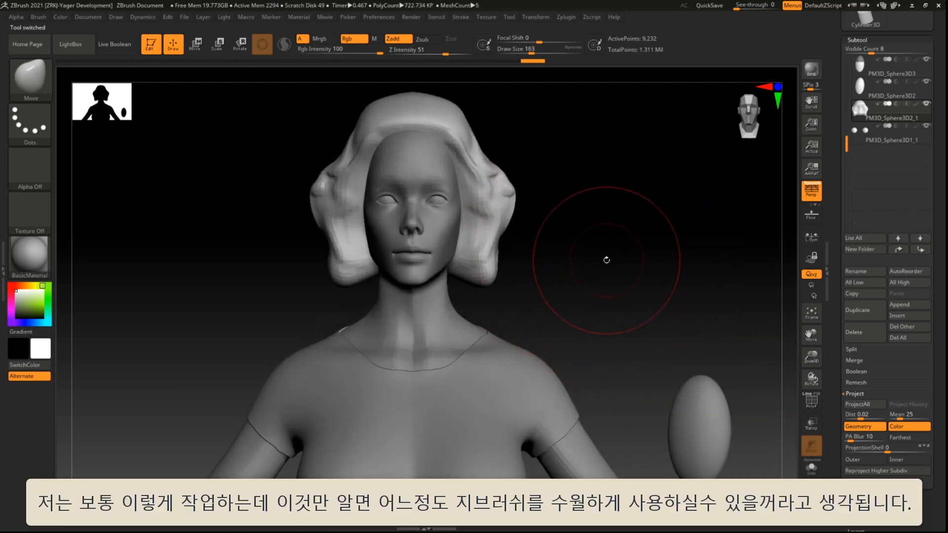
key("[")
key("[")
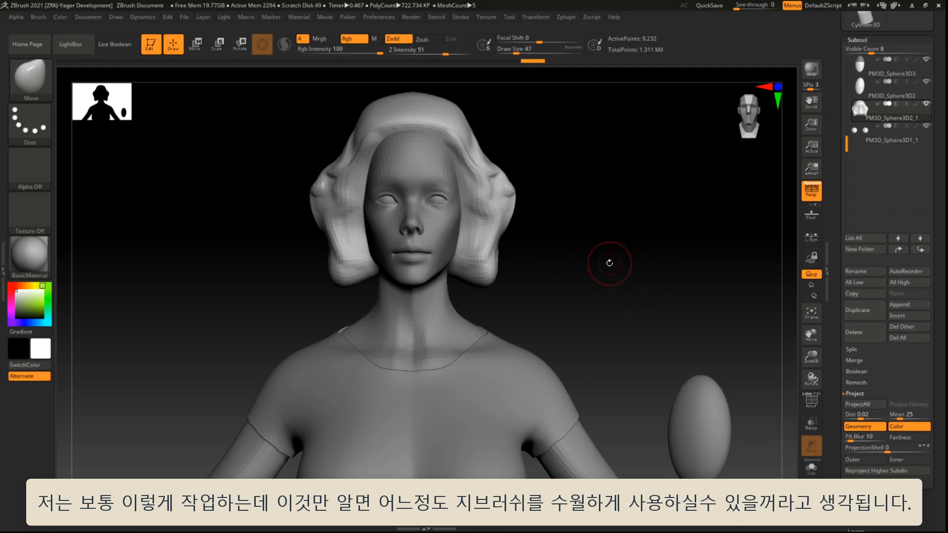
Examine the reshaped hair on the full figure from the front and in side profile, both close up and from farther away.
left_click_drag(628, 290, 589, 290)
left_click_drag(589, 330, 584, 252, "alt")
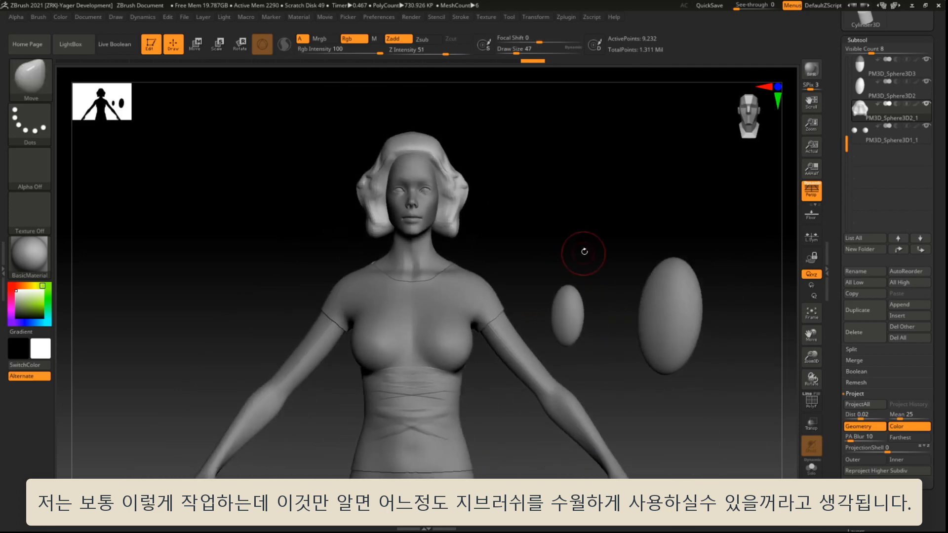
left_click_drag(525, 189, 786, 279)
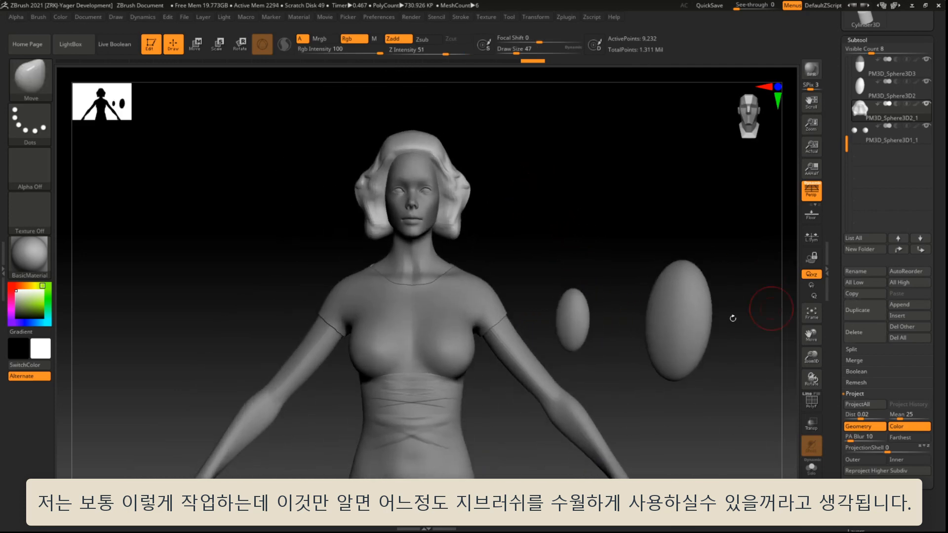
mouse_move(733, 318)
left_mouse_down()
mouse_move(701, 346)
mouse_move(494, 375)
mouse_move(616, 404)
mouse_move(654, 426)
mouse_move(642, 412)
left_mouse_up()
key("shift")
left_click_drag(625, 377, 617, 355, "shift")
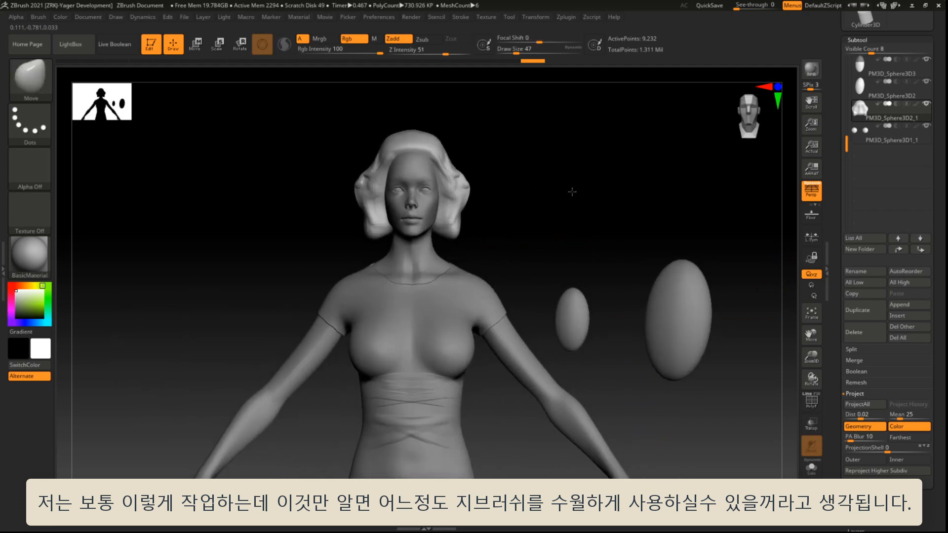
mouse_move(571, 193)
left_mouse_down("alt")
mouse_move(573, 222)
mouse_move(676, 252)
left_mouse_up("alt")
left_click_drag(612, 304, 588, 326, "shift")
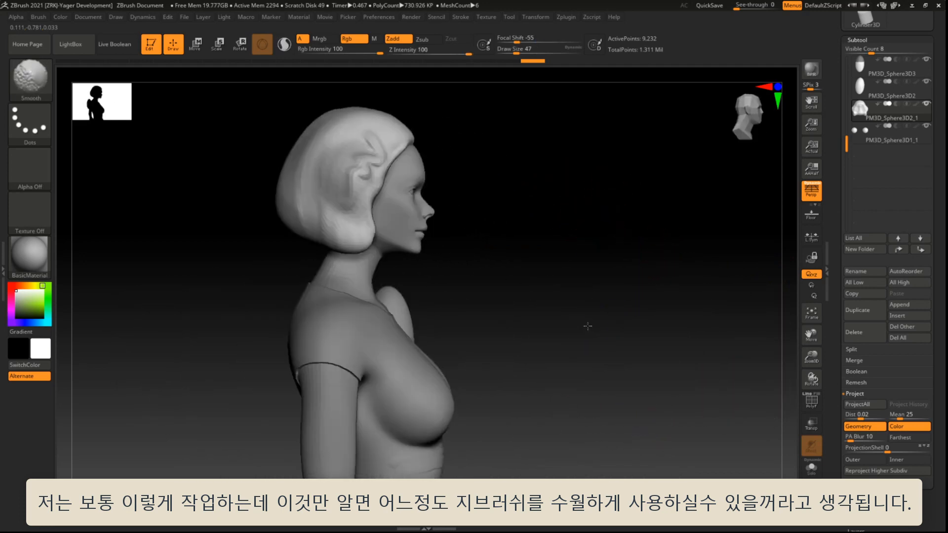
left_click_drag(579, 195, 600, 246, "alt")
left_click_drag(609, 204, 631, 257, "alt")
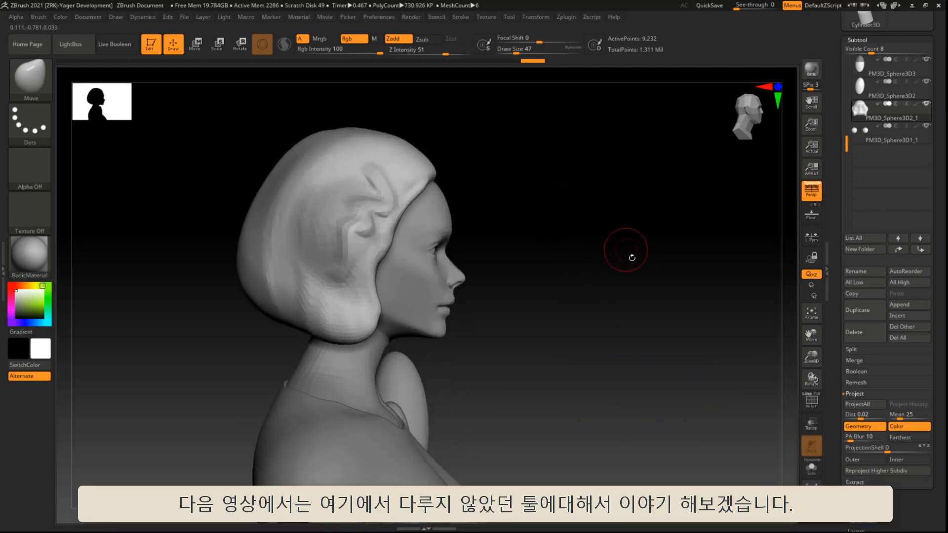
mouse_move(643, 304)
left_mouse_down()
mouse_move(605, 311)
mouse_move(632, 315)
left_mouse_up()
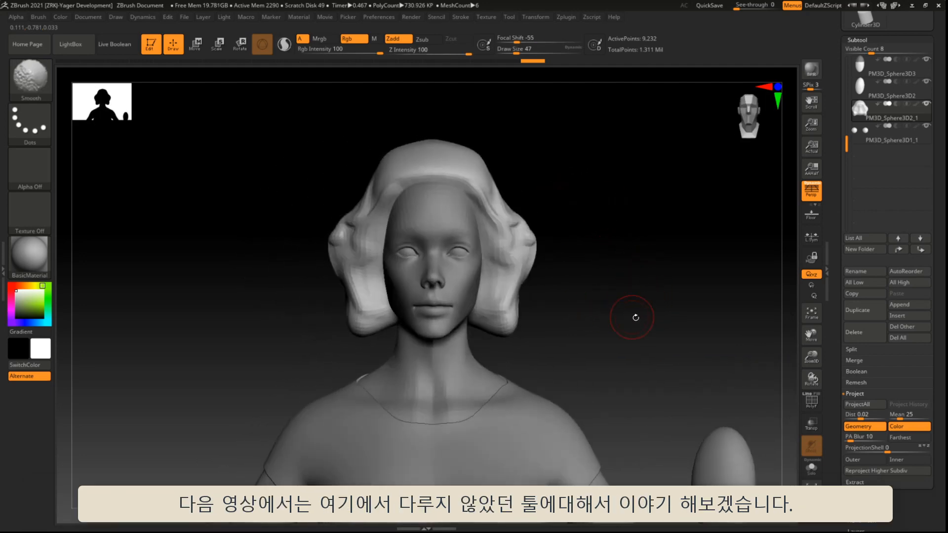